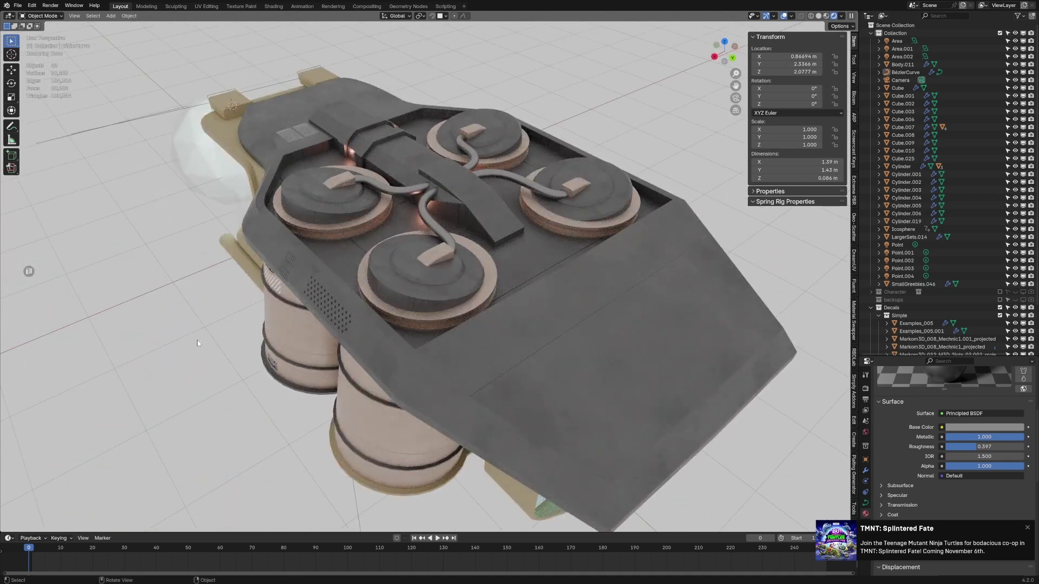
# Examine the vehicle model from the front, side, rear and above
pyautogui.moveTo(197, 340); pyautogui.dragTo(308, 345, button='middle')
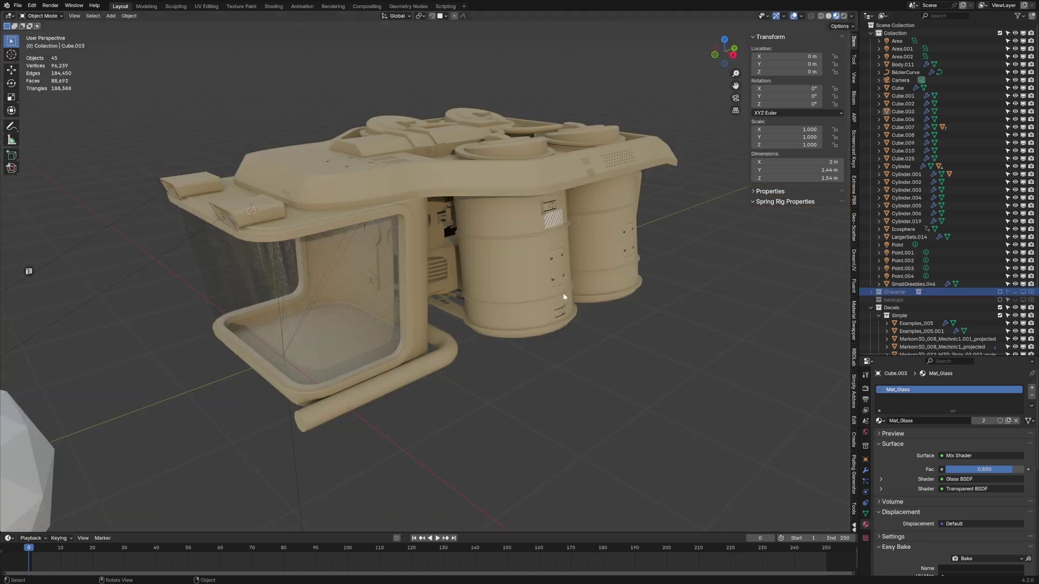
pyautogui.moveTo(531, 300); pyautogui.dragTo(447, 304, button='middle')
pyautogui.scroll(5, 448, 305)
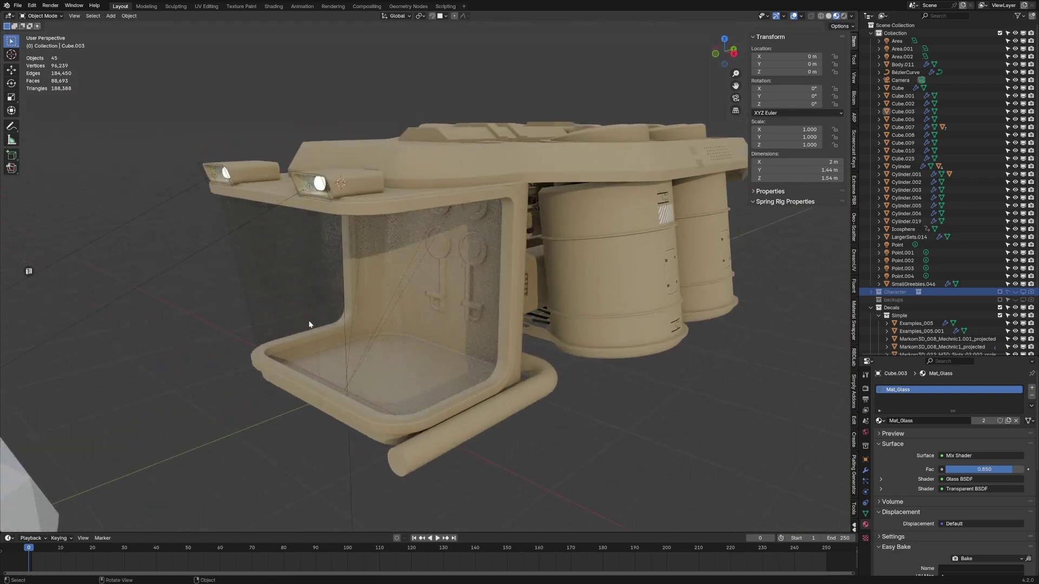
pyautogui.moveTo(431, 412); pyautogui.dragTo(561, 297, button='middle')
pyautogui.moveTo(668, 314); pyautogui.dragTo(550, 267, button='middle')
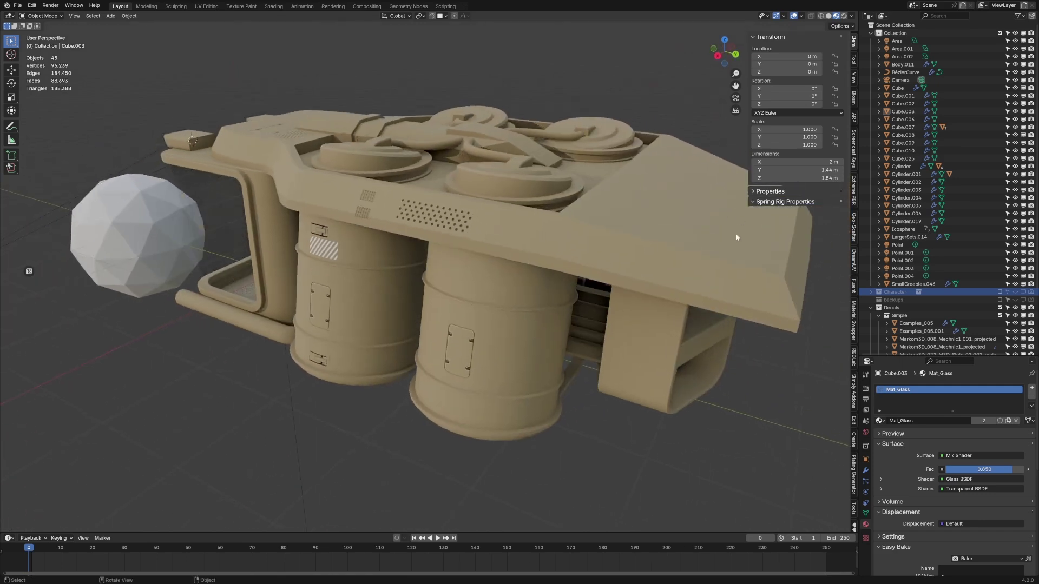
pyautogui.keyDown('shift'); pyautogui.moveTo(728, 249); pyautogui.dragTo(551, 199, button='middle'); pyautogui.keyUp('shift')
pyautogui.moveTo(522, 274); pyautogui.dragTo(628, 279, button='middle')
pyautogui.moveTo(470, 305); pyautogui.dragTo(513, 354, button='middle')
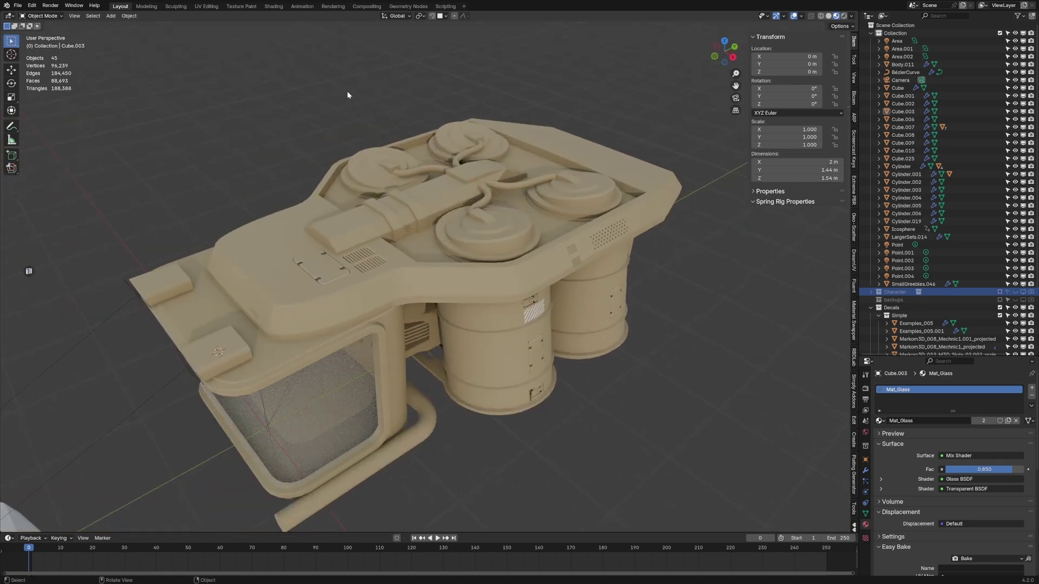
# Split the 3D viewport and turn the new narrow area into an Asset Browser
pyautogui.moveTo(3, 14); pyautogui.dragTo(237, 33)
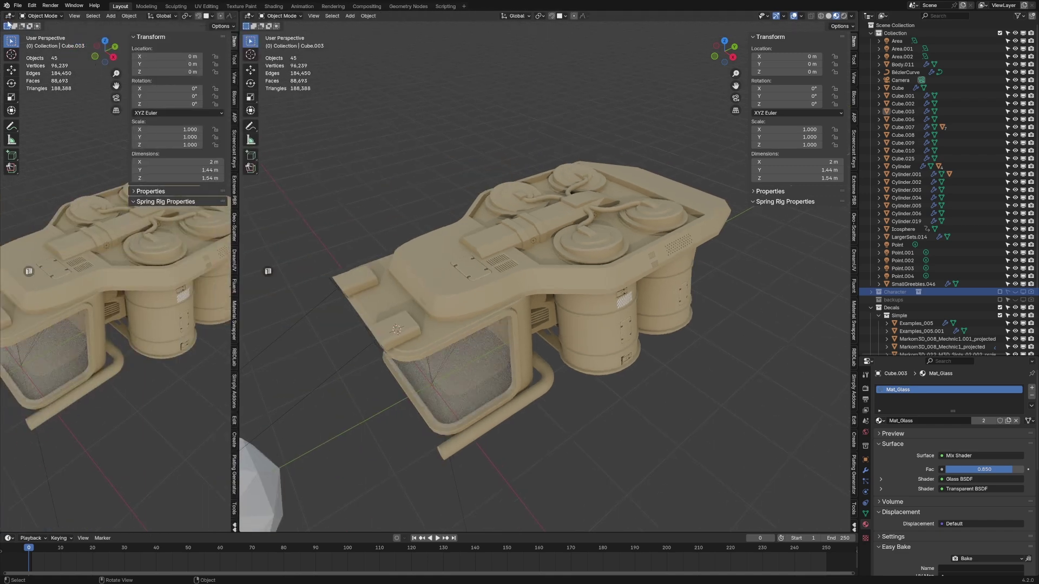
pyautogui.click(9, 16)
pyautogui.click(10, 15)
pyautogui.click(10, 16)
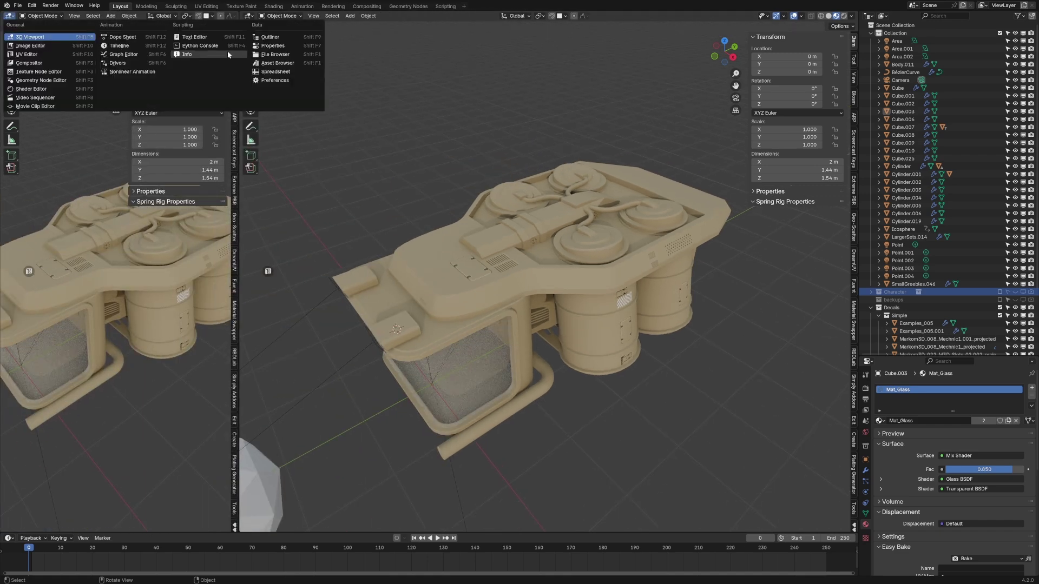
pyautogui.click(276, 63)
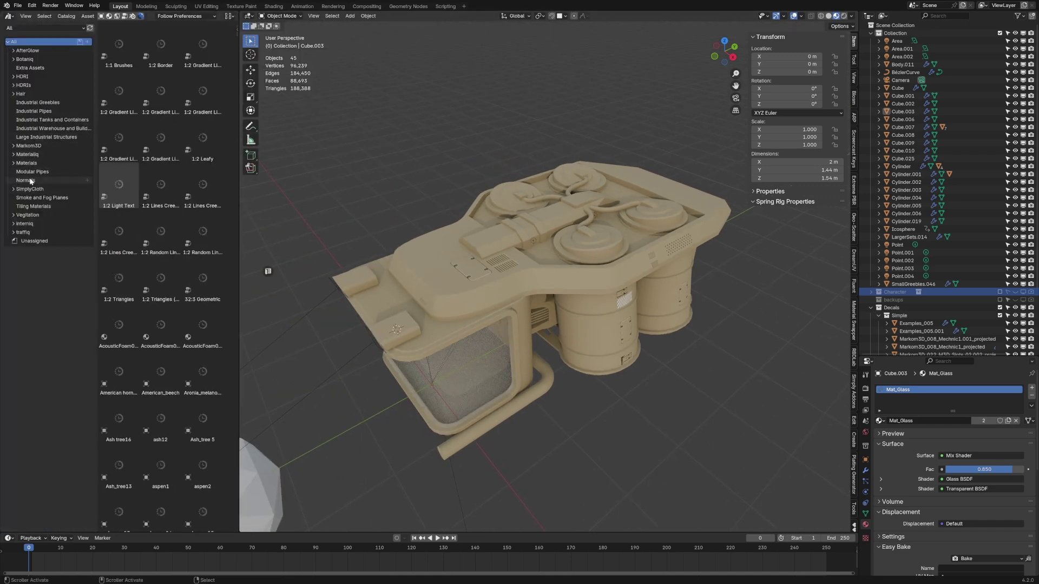
# Open the SC_Panels catalog under Markom3D's Material assets and apply SC_Panels_04 to the vehicle's upper hull
pyautogui.click(14, 163)
pyautogui.click(13, 163)
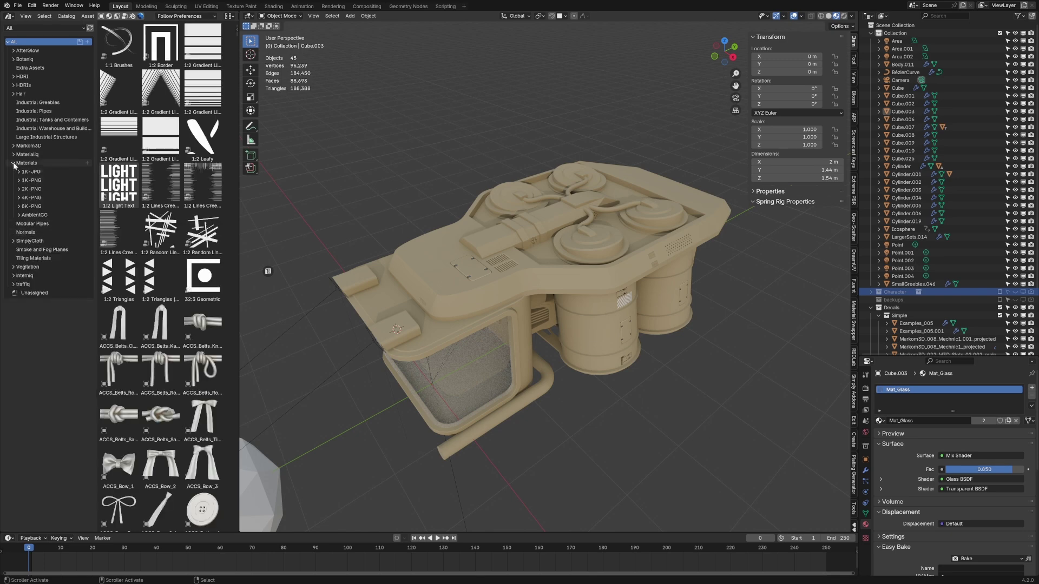
pyautogui.click(14, 146)
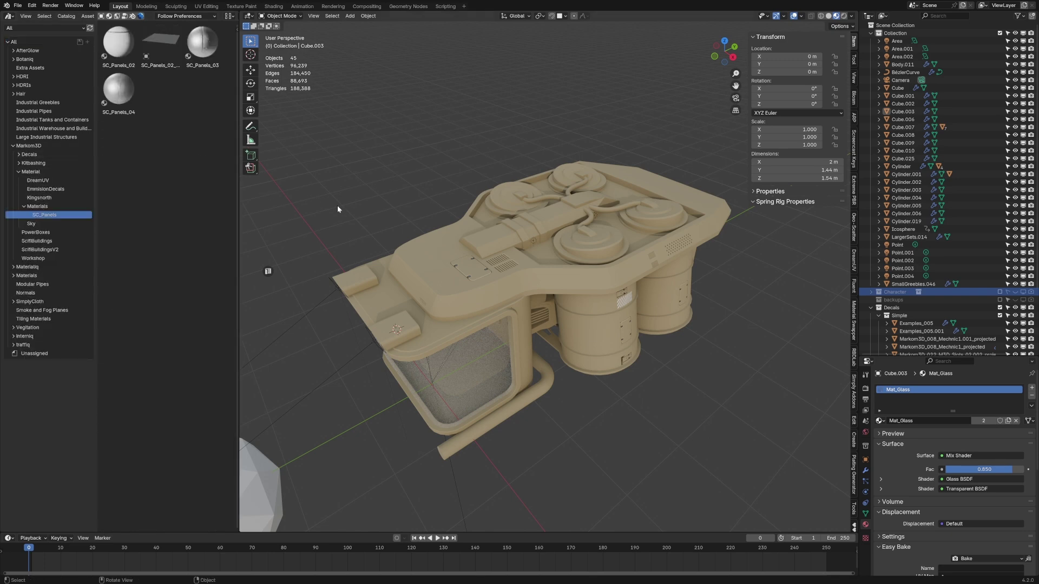
pyautogui.keyDown('shift'); pyautogui.moveTo(428, 198); pyautogui.dragTo(426, 179, button='middle'); pyautogui.keyUp('shift')
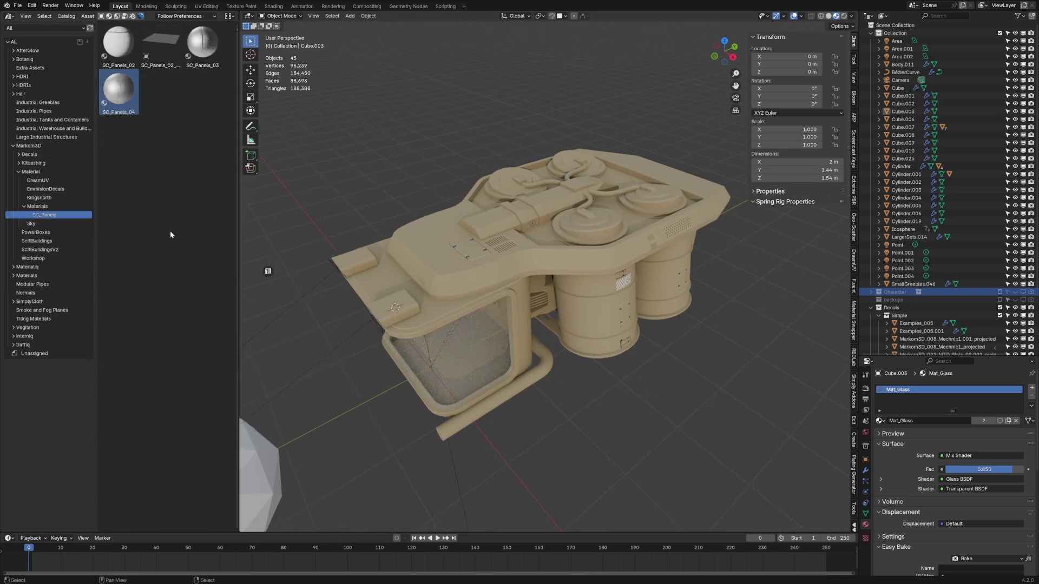
pyautogui.moveTo(119, 89); pyautogui.dragTo(495, 287)
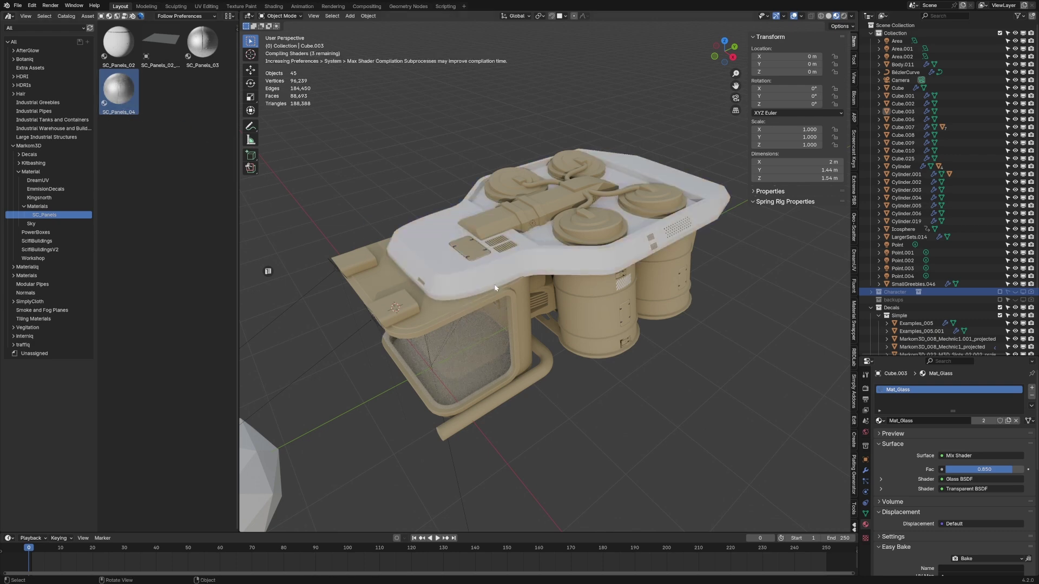
# Close the Asset Browser area and inspect the panel material on the upper hull
pyautogui.moveTo(240, 13); pyautogui.dragTo(200, 16)
pyautogui.scroll(2, 527, 270)
pyautogui.moveTo(528, 270); pyautogui.dragTo(438, 285, button='middle')
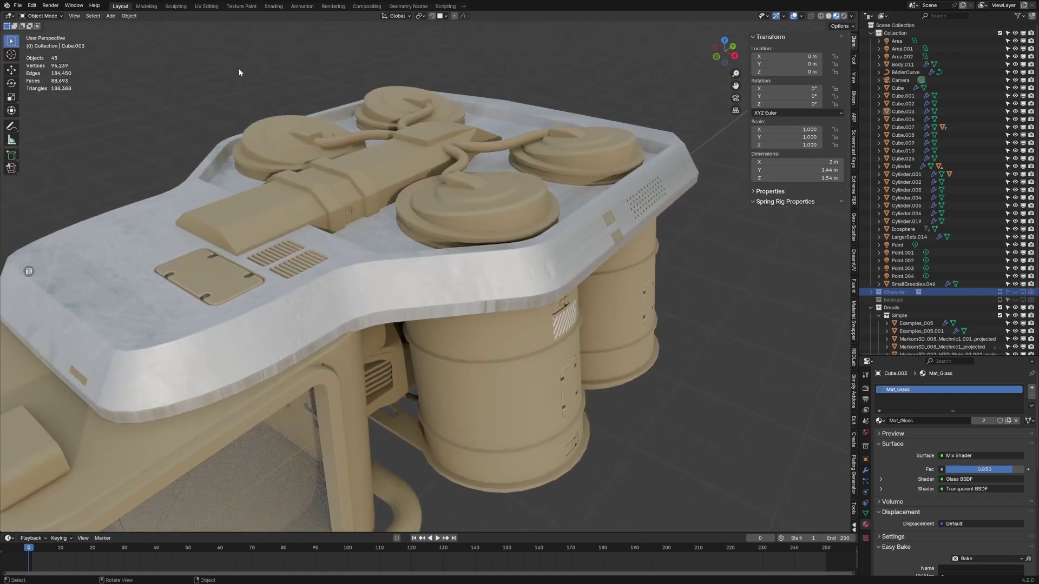
# Switch to the UV Editing workspace and display MAT_Panels_04_Roughness.png as the UV background image
pyautogui.click(206, 6)
pyautogui.moveTo(593, 319); pyautogui.dragTo(599, 263, button='middle')
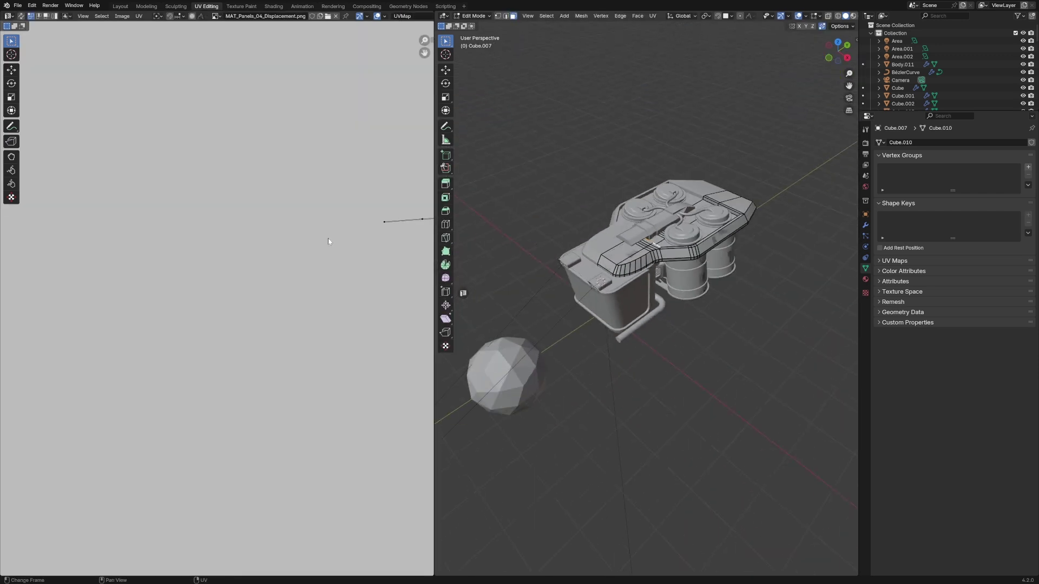
pyautogui.scroll(-2, 280, 246)
pyautogui.scroll(-2, 279, 248)
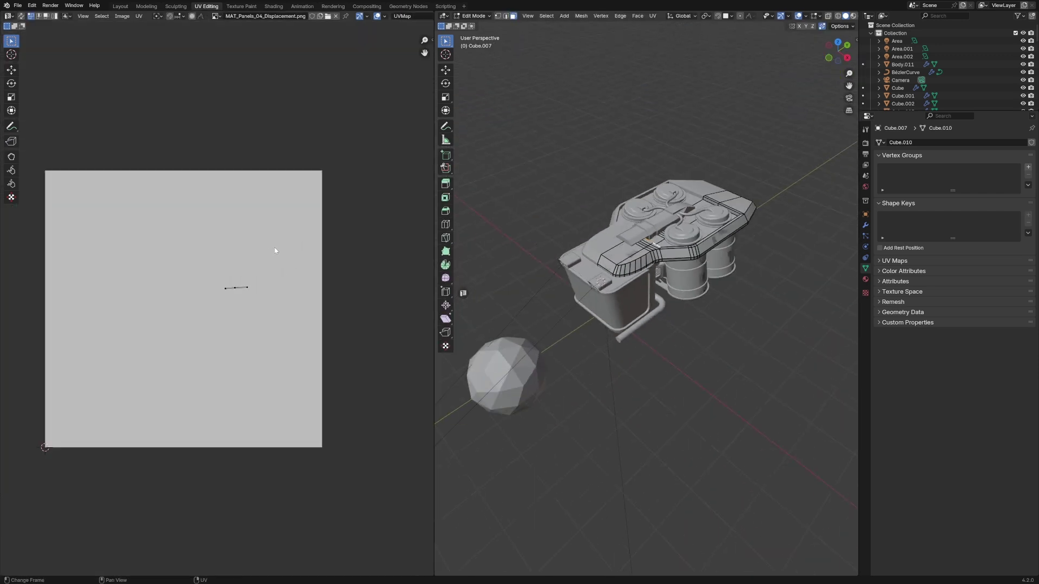
pyautogui.scroll(3, 666, 269)
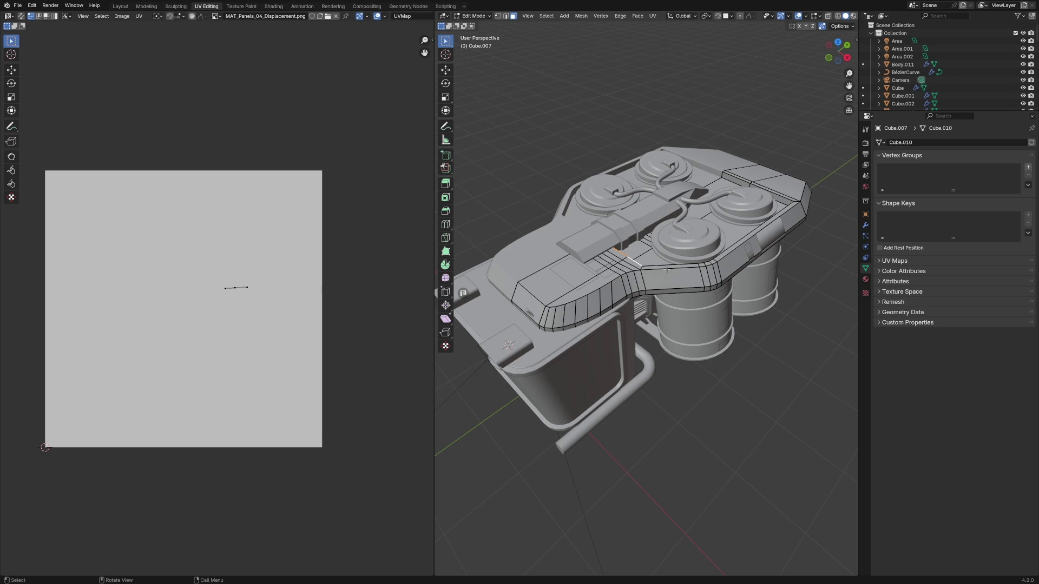
pyautogui.scroll(1, 667, 269)
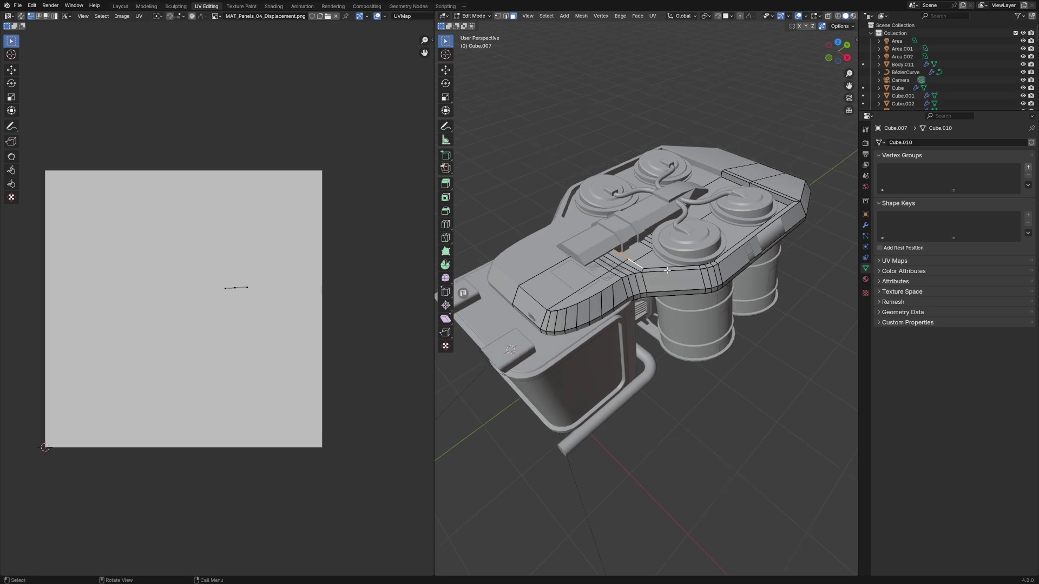
pyautogui.keyDown('shift'); pyautogui.moveTo(665, 256); pyautogui.dragTo(614, 255, button='middle'); pyautogui.keyUp('shift')
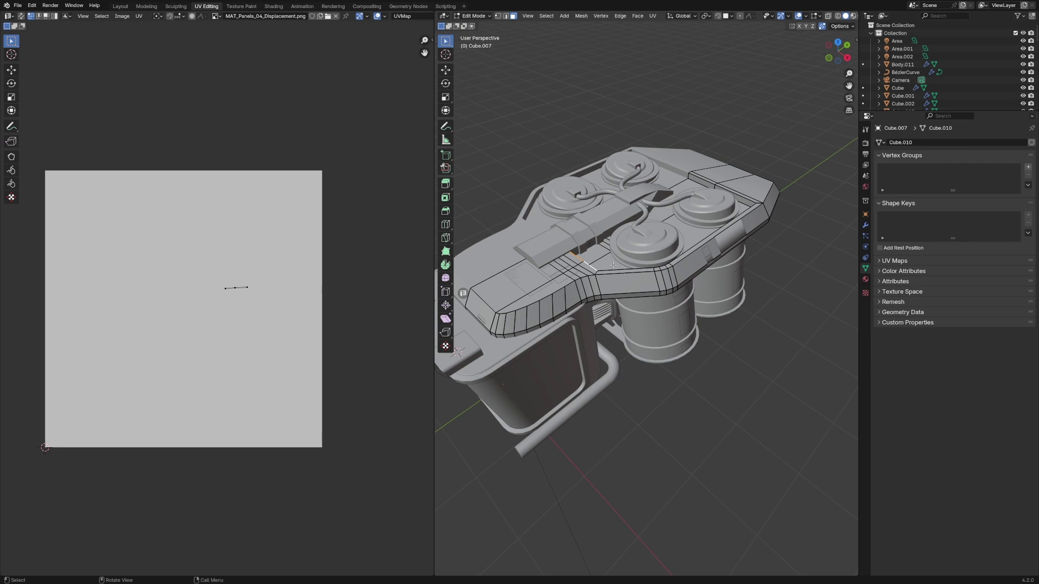
pyautogui.moveTo(611, 264); pyautogui.dragTo(548, 197, button='middle')
pyautogui.click(216, 16)
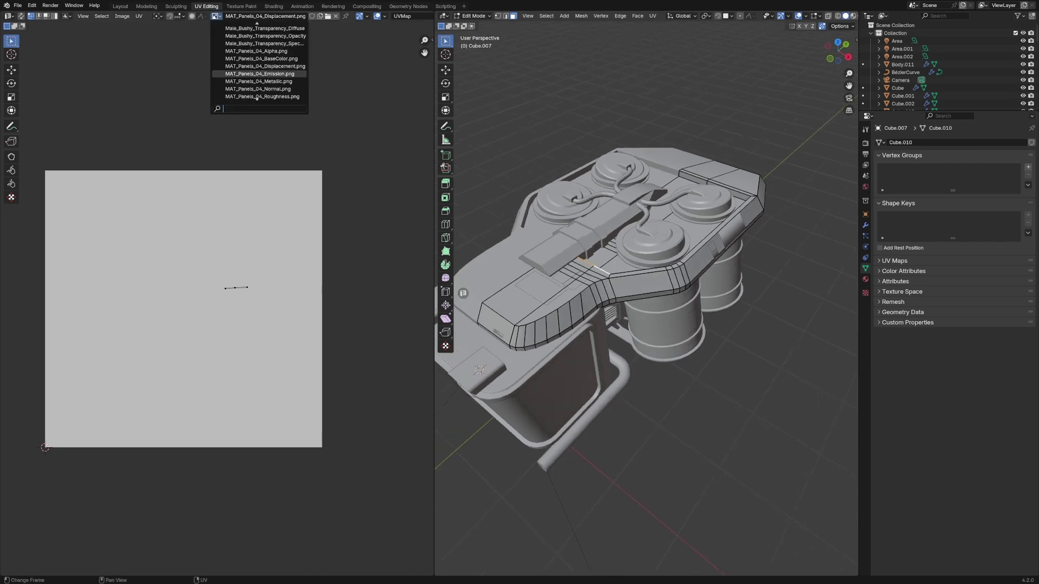
pyautogui.click(257, 97)
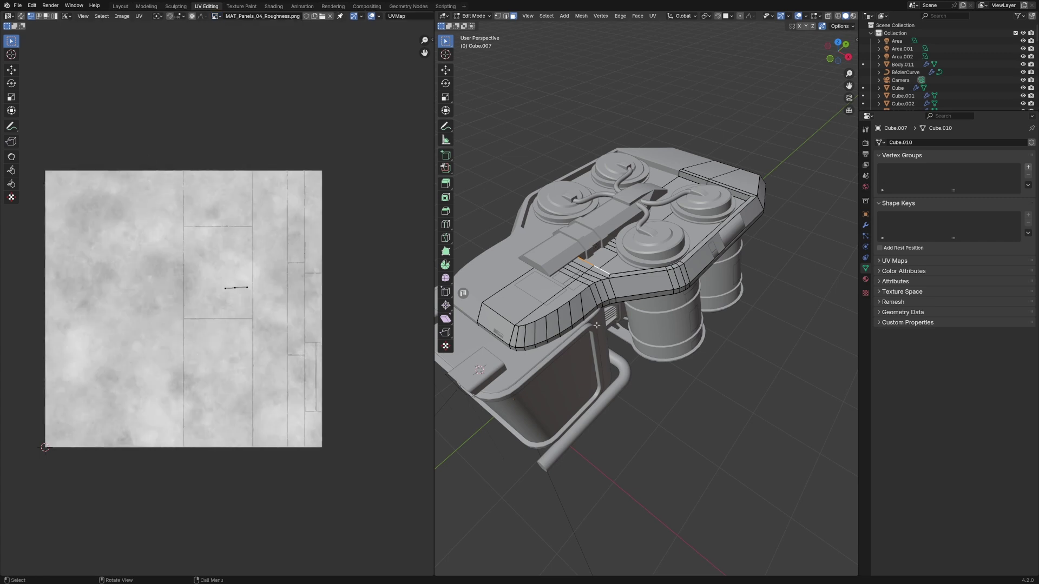
# Select the entire linked hull mesh and merge its duplicate vertices by distance
pyautogui.press('l')
pyautogui.press('m')
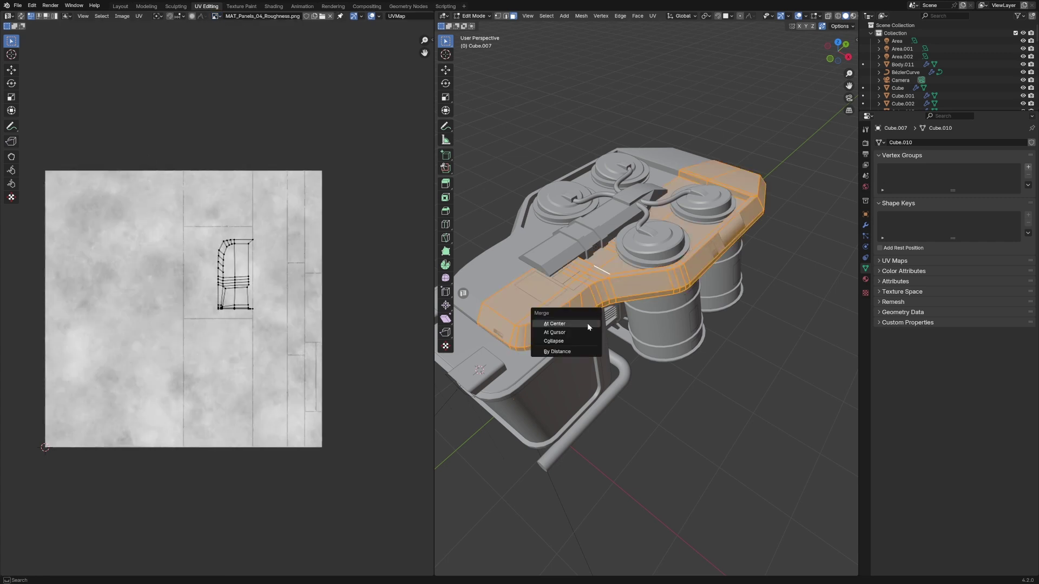
pyautogui.click(563, 351)
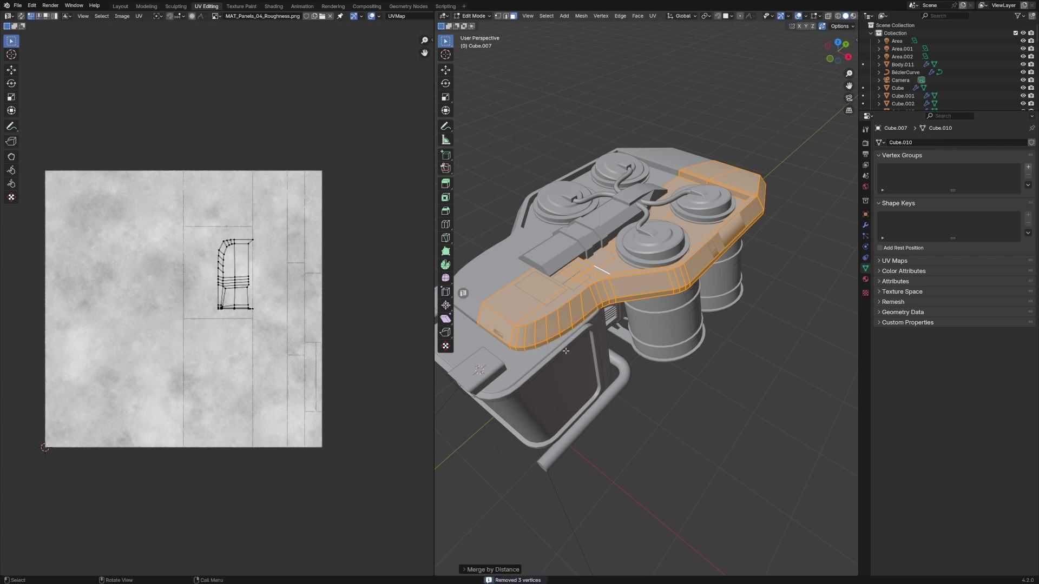
# Select the sloped face loop running around the hull's outer side and unwrap it
pyautogui.moveTo(567, 352); pyautogui.dragTo(632, 259, button='middle')
pyautogui.scroll(1, 631, 259)
pyautogui.moveTo(690, 180); pyautogui.dragTo(650, 215, button='middle')
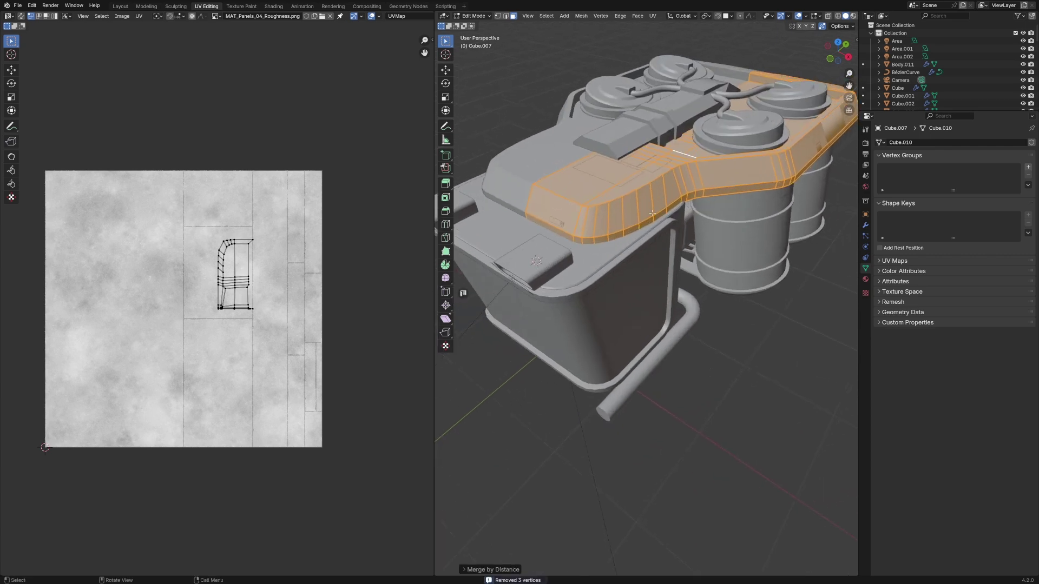
pyautogui.keyDown('alt'); pyautogui.click(596, 241); pyautogui.keyUp('alt')
pyautogui.moveTo(596, 241)
pyautogui.mouseDown(button='middle')
pyautogui.moveTo(656, 223)
pyautogui.moveTo(609, 248)
pyautogui.mouseUp(button='middle')
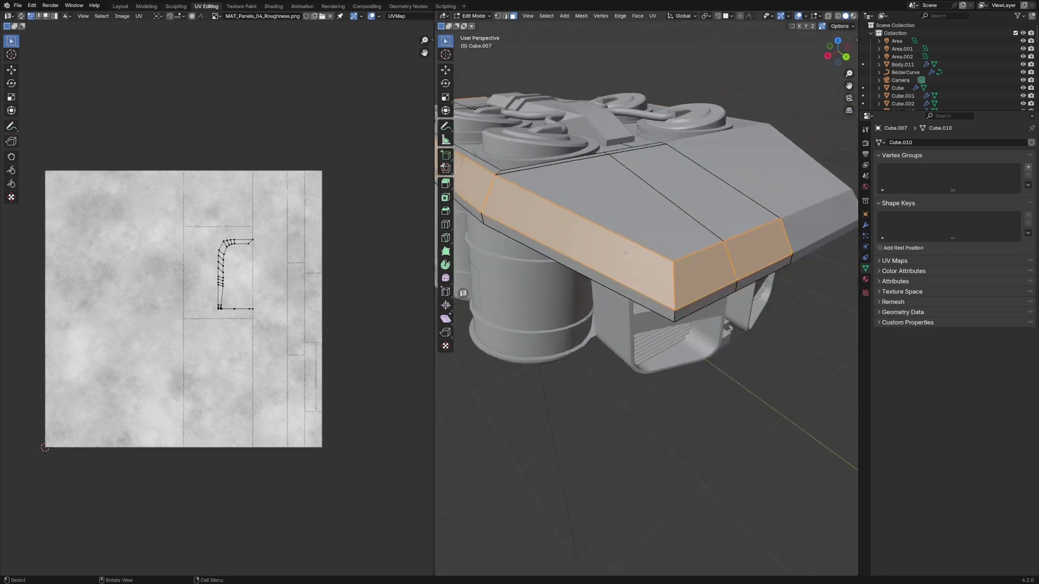
pyautogui.press('u')
pyautogui.click(626, 252)
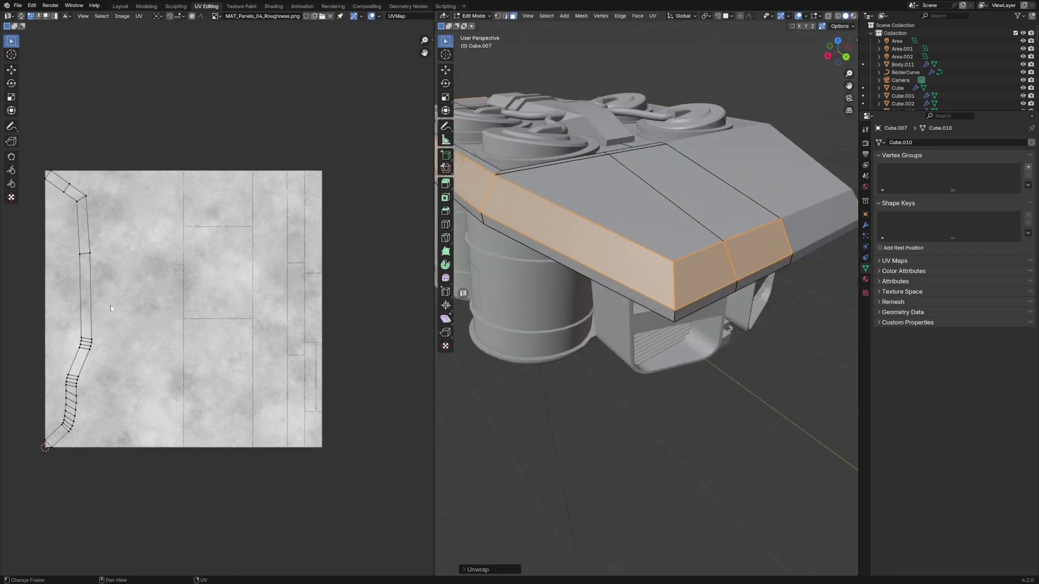
# Move the whole unwrapped strip toward the middle of the panel texture
pyautogui.press('a')
pyautogui.press('g')
pyautogui.click(324, 274)
pyautogui.scroll(1, 230, 308)
pyautogui.moveTo(230, 308); pyautogui.dragTo(287, 283, button='middle')
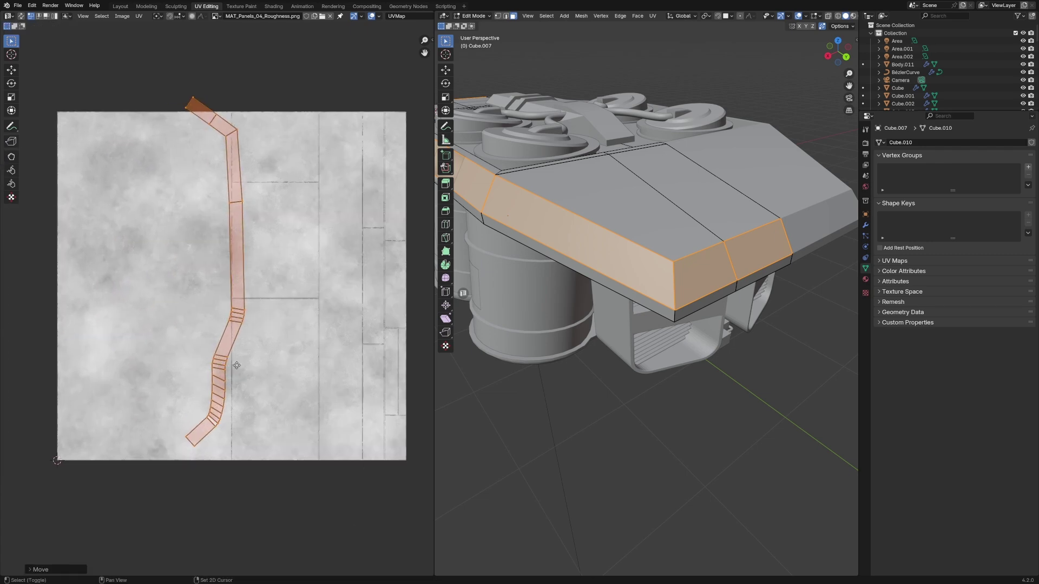
# Straighten the long middle quad of the UV strip by flattening its side edge vertically and its end edge horizontally
pyautogui.moveTo(236, 366); pyautogui.dragTo(274, 361, button='middle')
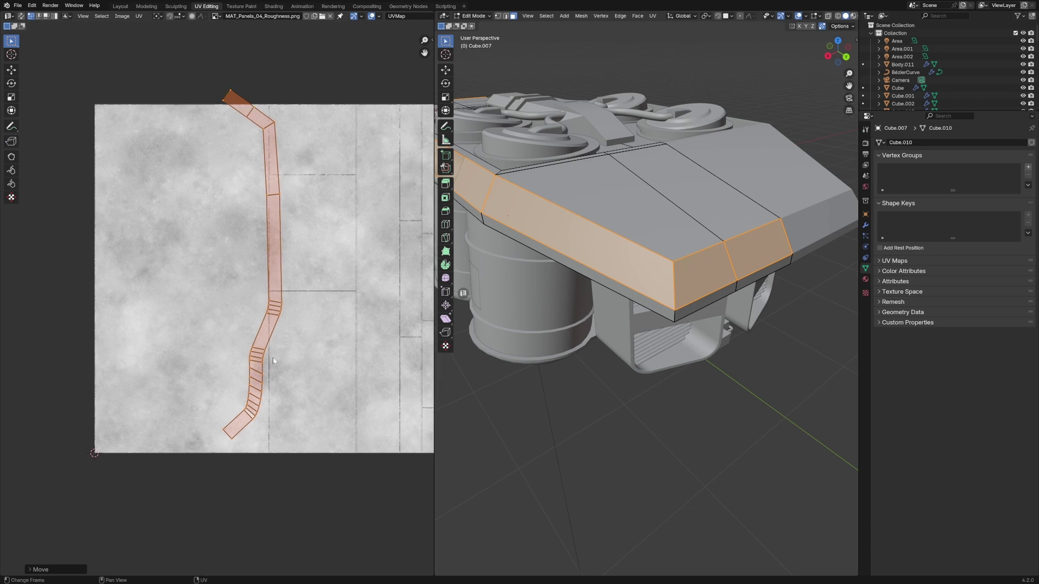
pyautogui.click(286, 241)
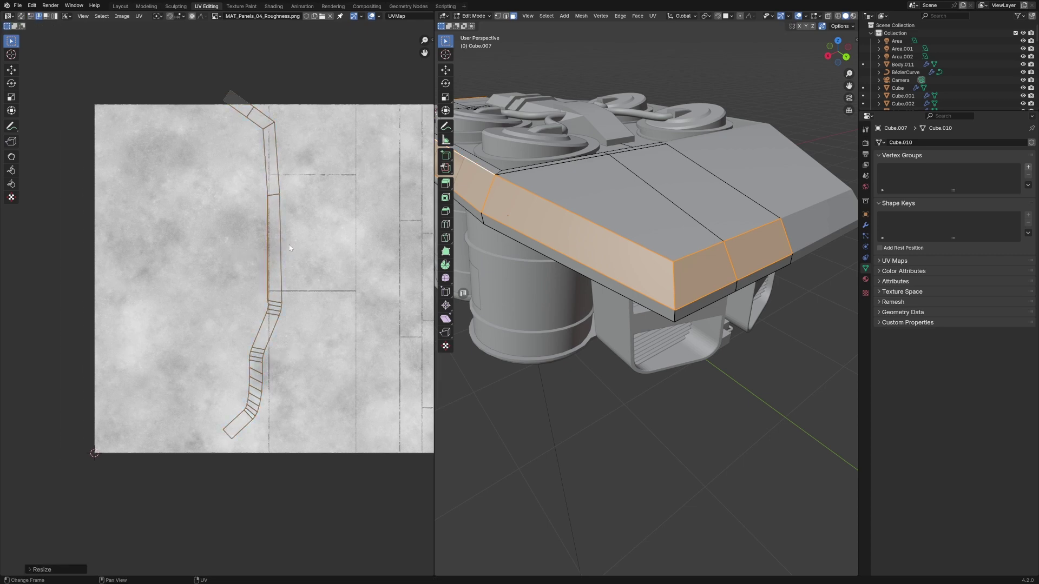
pyautogui.click(272, 200)
pyautogui.press('s')
pyautogui.press('y')
pyautogui.press('0')
pyautogui.press('Return')
# Straighten the whole UV strip with Follow Active Quads, using the squared middle face as the active quad
pyautogui.press('3')
pyautogui.click(282, 284)
pyautogui.hotkey('ctrl', 'i')
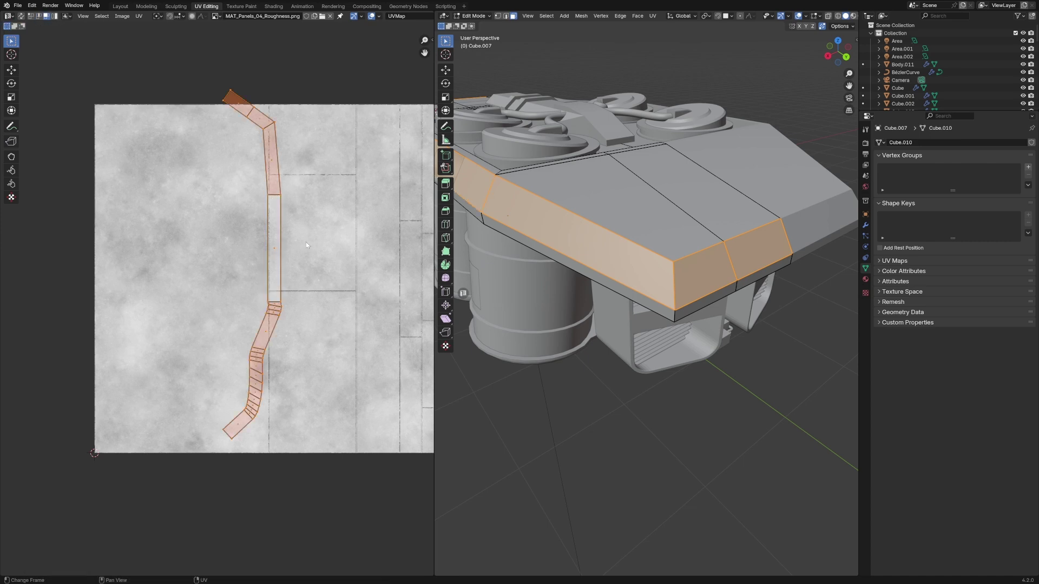
pyautogui.press('u')
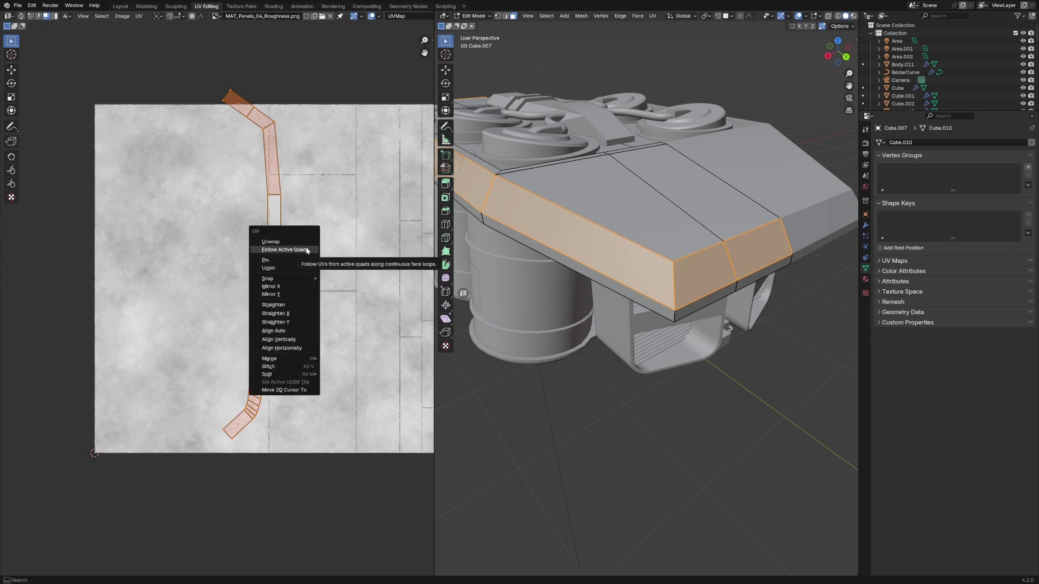
pyautogui.click(307, 249)
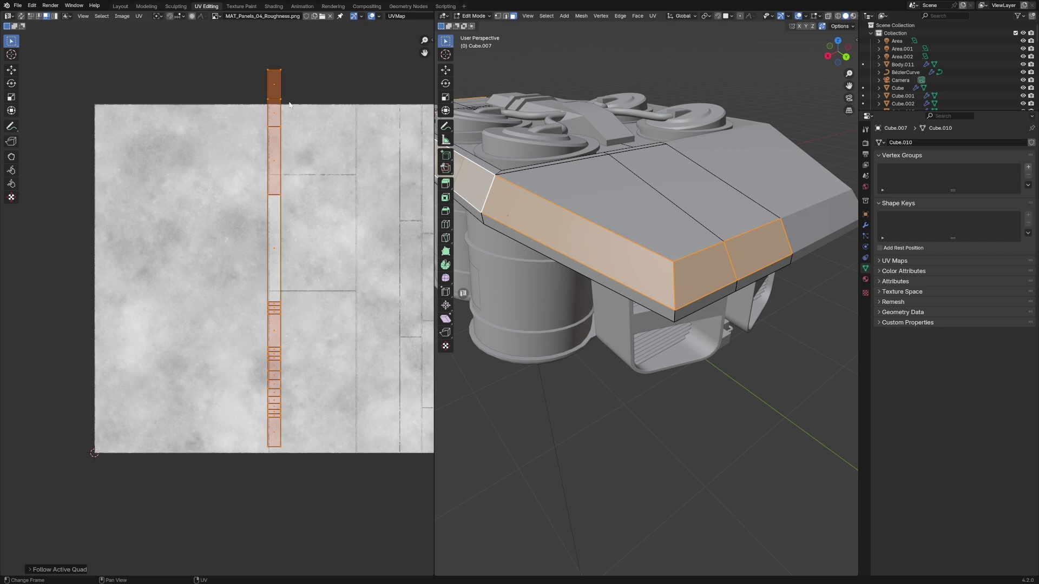
# Move the straightened UV strip over to the narrower panel columns and scale it down slightly
pyautogui.press('g')
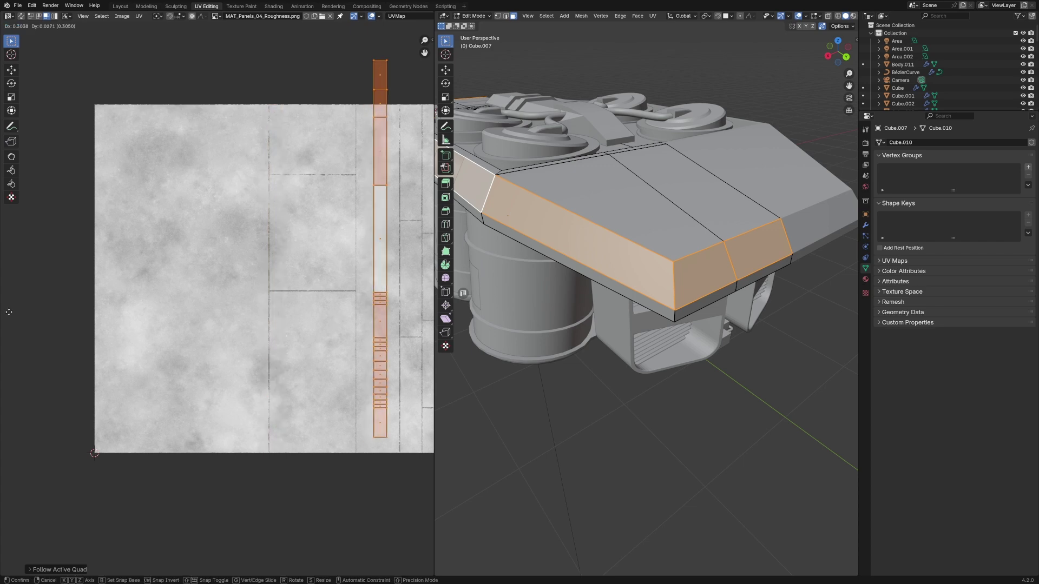
pyautogui.click(8, 310)
pyautogui.press('s')
pyautogui.click(33, 360)
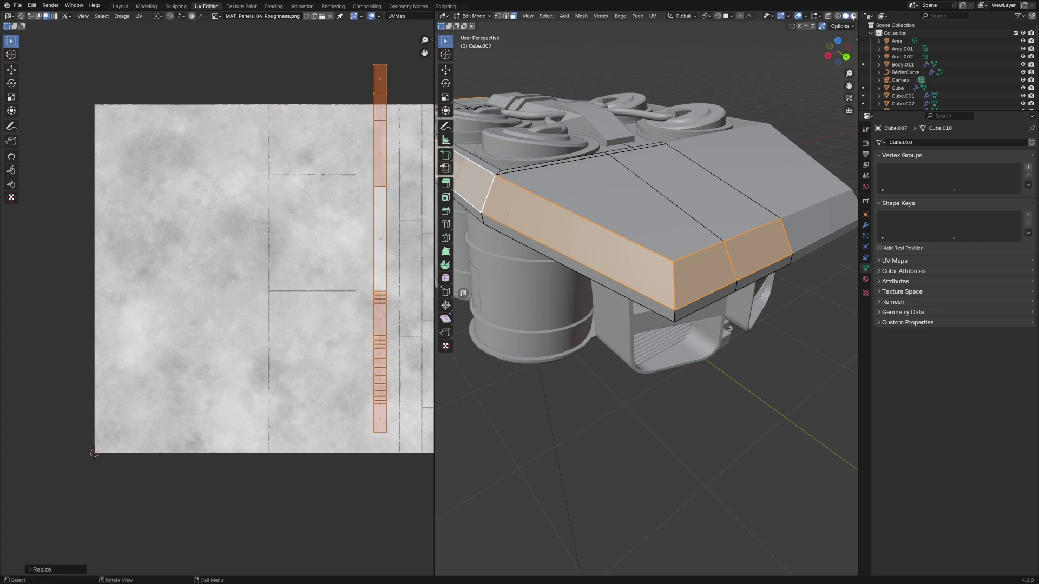
# Show the 3D viewport in material preview, then reposition the UV strip and enlarge it over the narrow panel columns
pyautogui.click(853, 15)
pyautogui.moveTo(546, 238); pyautogui.dragTo(584, 239, button='middle')
pyautogui.press('s')
pyautogui.click(62, 378)
pyautogui.moveTo(312, 355); pyautogui.dragTo(263, 352, button='middle')
pyautogui.press('g')
pyautogui.click(391, 357)
pyautogui.press('s')
pyautogui.click(430, 380)
# Move and scale the UV strip so its long edges line up with the seams of a single panel column
pyautogui.press('g')
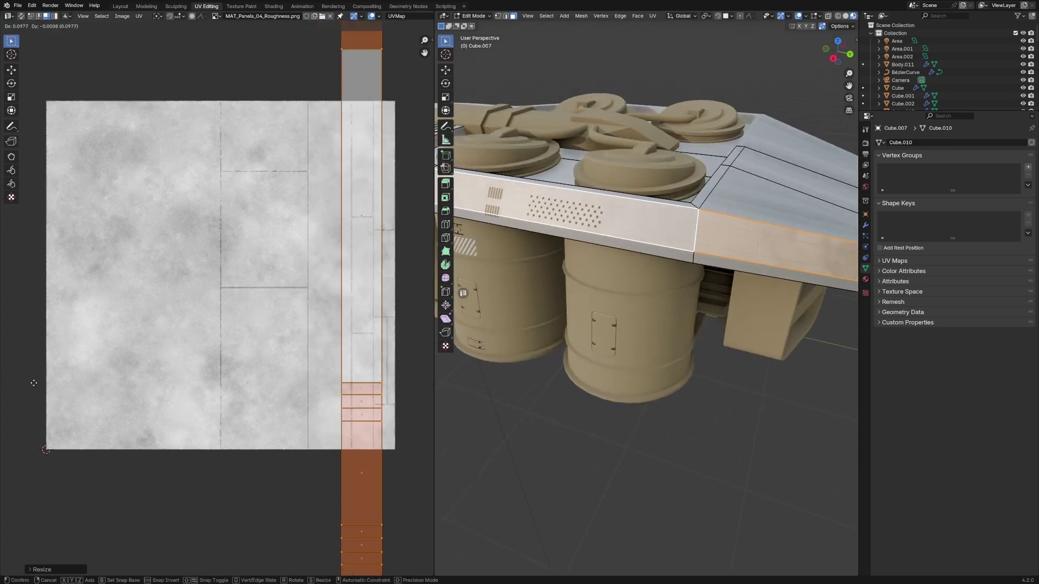
pyautogui.click(35, 388)
pyautogui.hotkey('ctrl', 'z')
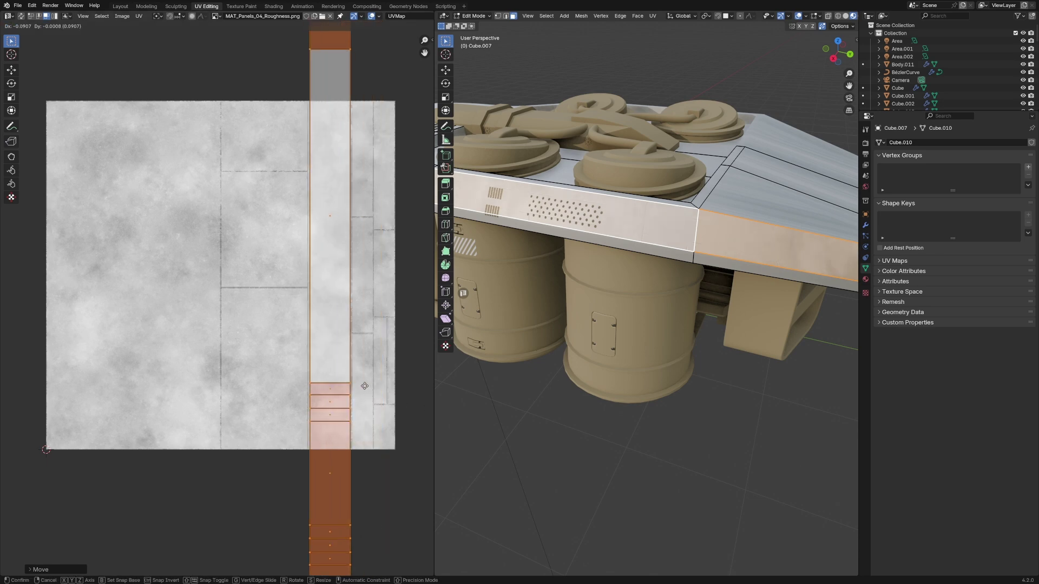
pyautogui.press('s')
pyautogui.click(358, 393)
pyautogui.press('g')
pyautogui.click(356, 390)
pyautogui.moveTo(360, 249); pyautogui.dragTo(345, 265, button='middle')
pyautogui.scroll(5, 345, 264)
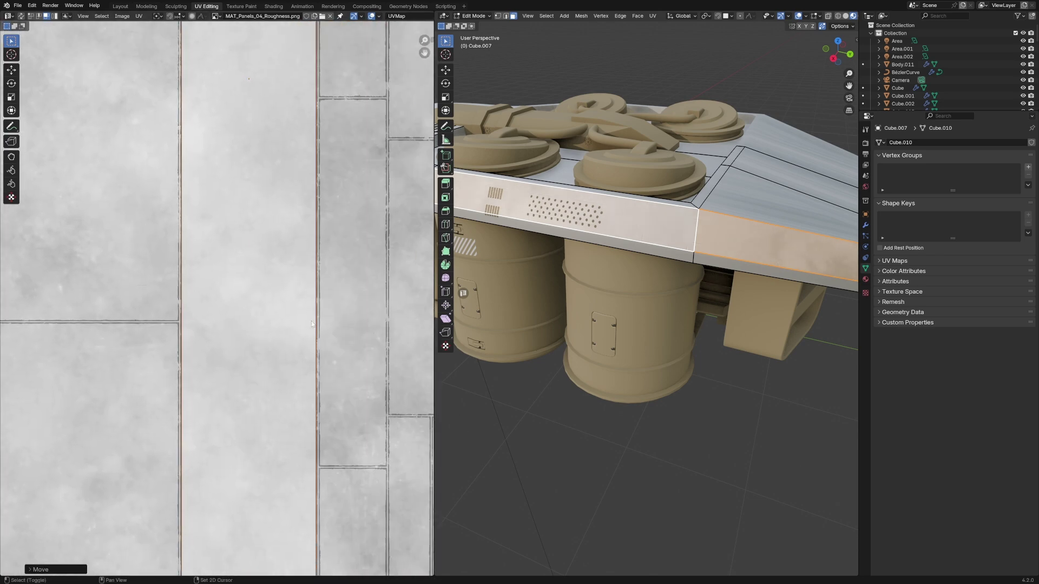
# Fine-tune the UV strip's scale so its long edges match the panel column's seams, and check the textured hull side in Object Mode
pyautogui.press('s')
pyautogui.click(301, 320)
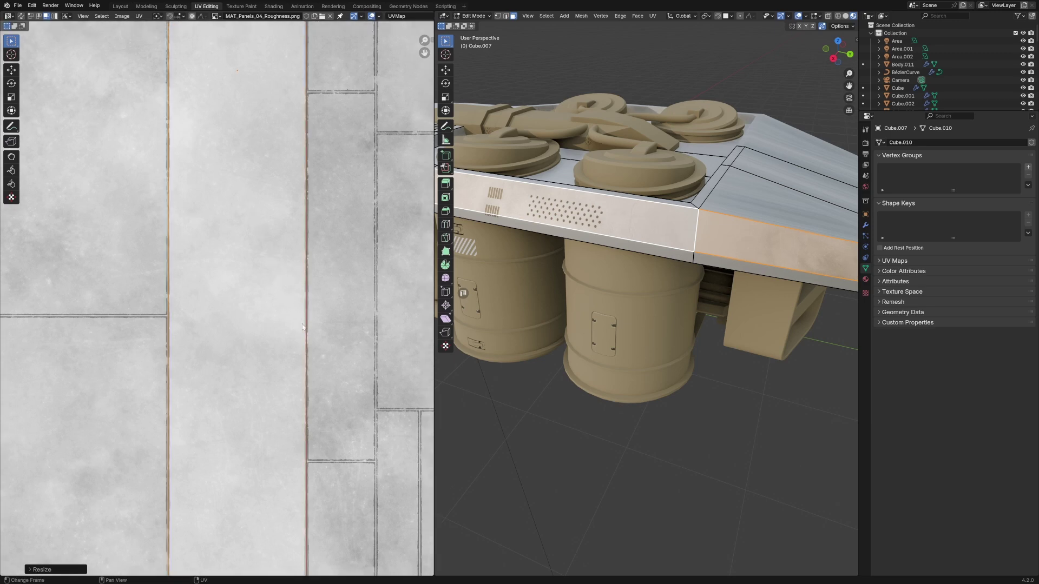
pyautogui.press('Tab')
pyautogui.scroll(-3, 595, 260)
pyautogui.moveTo(584, 243); pyautogui.dragTo(631, 303, button='middle')
pyautogui.scroll(2, 685, 282)
pyautogui.keyDown('shift'); pyautogui.moveTo(769, 282); pyautogui.dragTo(561, 280, button='middle'); pyautogui.keyUp('shift')
pyautogui.scroll(4, 561, 281)
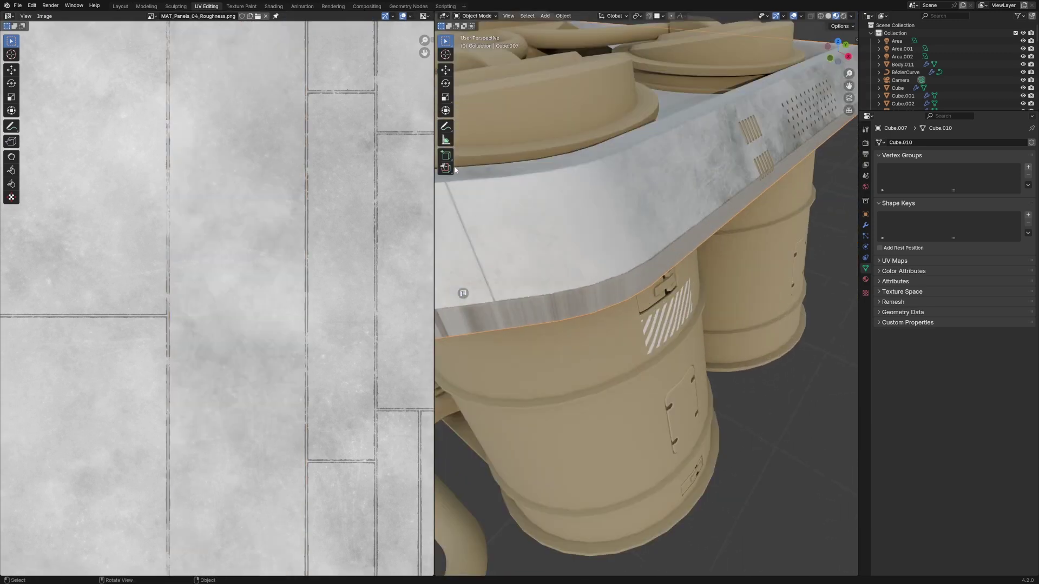
pyautogui.scroll(-4, 648, 155)
# Select the thin face loop along the hull's lower side edge and unwrap it
pyautogui.press('Tab')
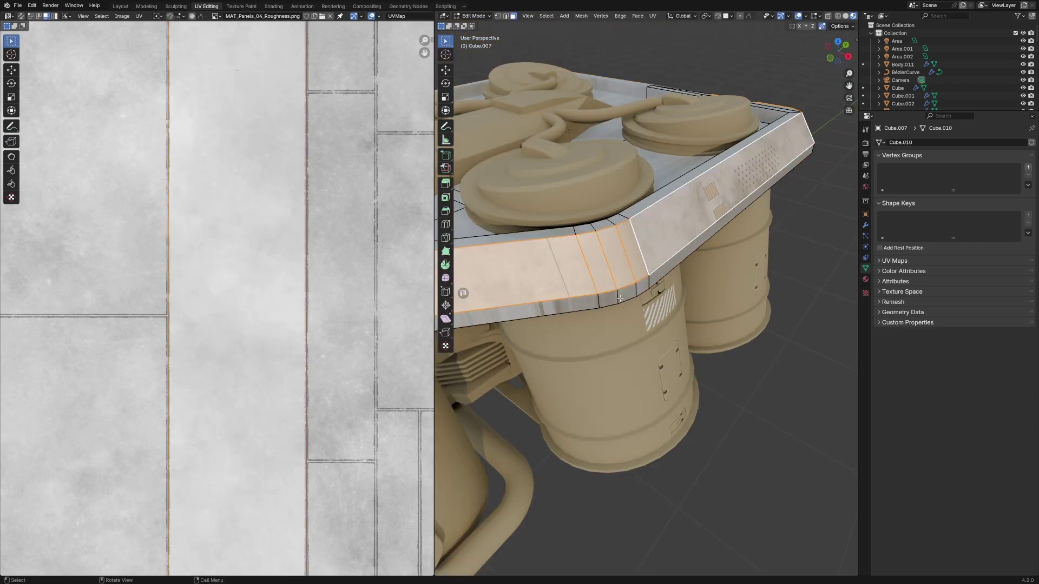
pyautogui.keyDown('alt'); pyautogui.click(617, 298); pyautogui.keyUp('alt')
pyautogui.scroll(-6, 617, 297)
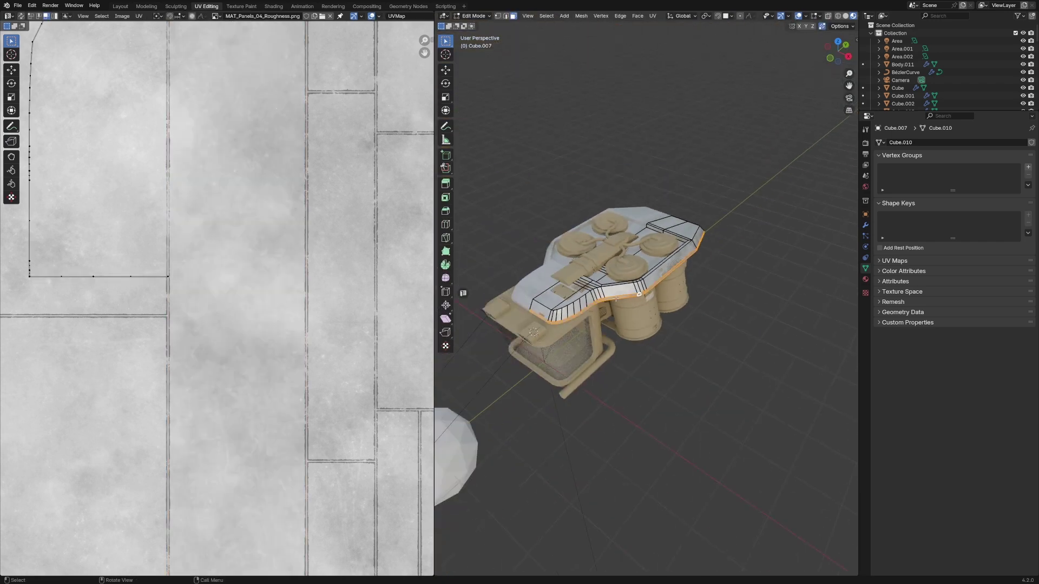
pyautogui.press('u')
pyautogui.click(616, 297)
pyautogui.scroll(-3, 267, 294)
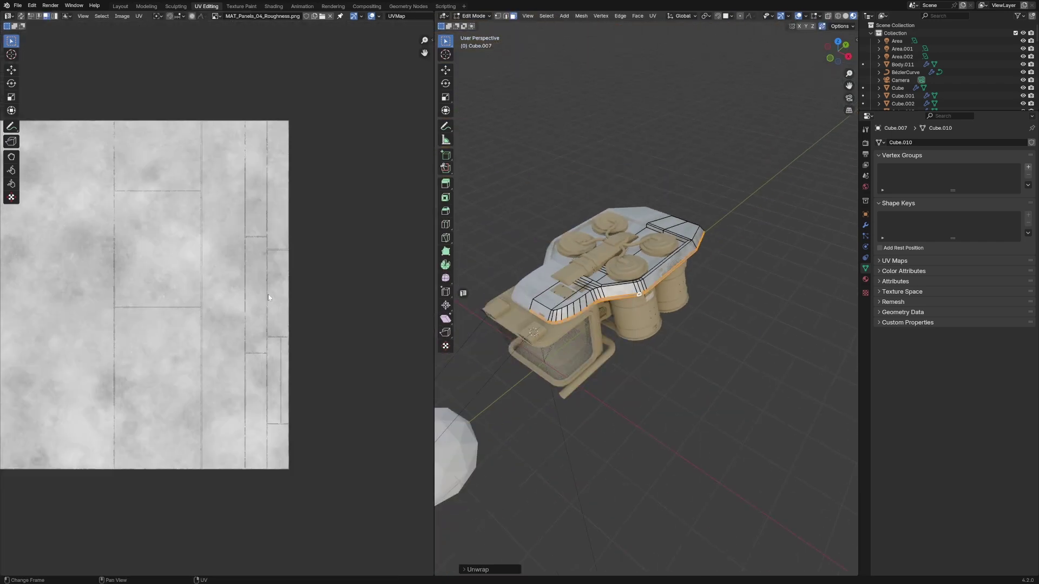
# Straighten the two long edges of the new UV strip's uppermost face by scaling each to 0 along X
pyautogui.moveTo(236, 291); pyautogui.dragTo(467, 334, button='middle')
pyautogui.keyDown('ctrl'); pyautogui.moveTo(156, 287); pyautogui.dragTo(230, 191, button='middle'); pyautogui.keyUp('ctrl')
pyautogui.press('2')
pyautogui.press('s')
pyautogui.press('x')
pyautogui.press('0')
pyautogui.press('Return')
pyautogui.click(194, 66)
pyautogui.press('s')
pyautogui.press('x')
pyautogui.press('0')
pyautogui.press('Return')
# Level the lower edge of the strip's uppermost UV face by scaling it to 0 along Y
pyautogui.moveTo(207, 58); pyautogui.dragTo(235, 104, button='middle')
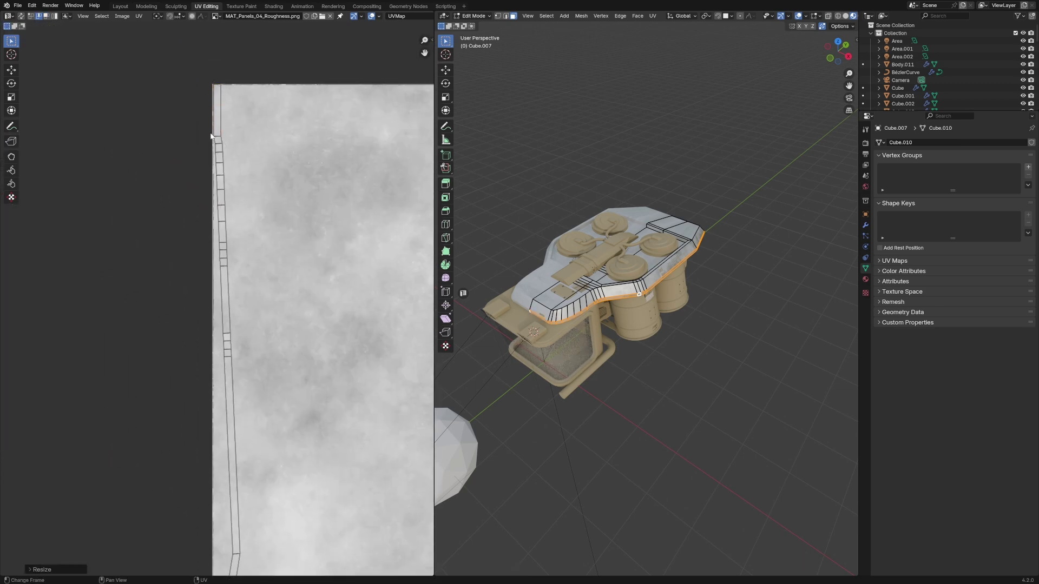
pyautogui.click(217, 137)
pyautogui.press('s')
pyautogui.press('y')
pyautogui.press('0')
pyautogui.press('Return')
# Straighten the entire linked UV strip with Follow Active Quads, using the squared uppermost face as the active quad
pyautogui.press('3')
pyautogui.click(218, 105)
pyautogui.press('l')
pyautogui.press('u')
pyautogui.click(218, 103)
pyautogui.press('Home')
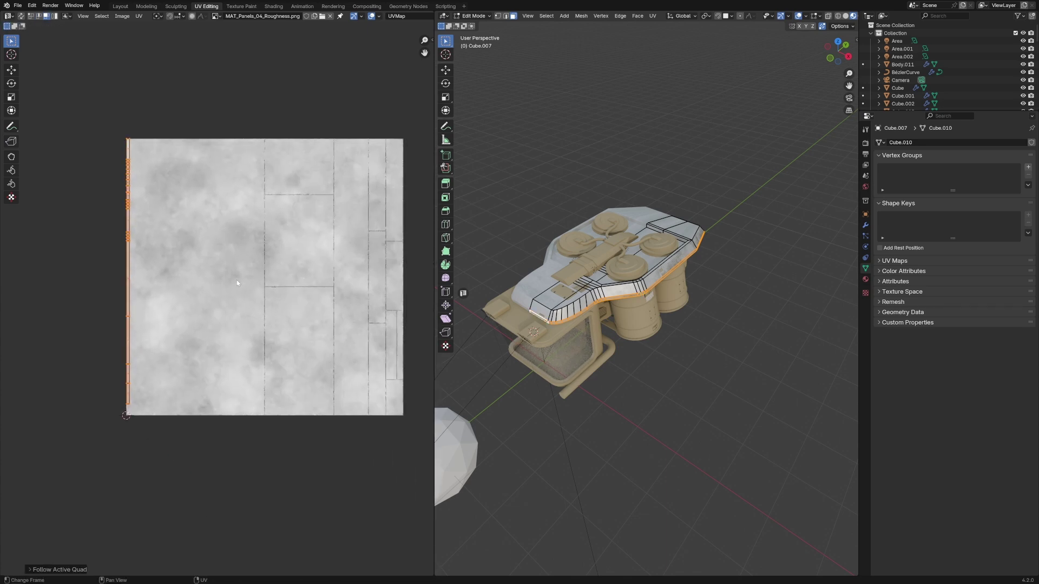
# Move the straightened strip onto the texture's outermost narrow panel column, scale it to the column's width, and check the hull's lower edge
pyautogui.press('g')
pyautogui.click(71, 272)
pyautogui.moveTo(420, 334); pyautogui.dragTo(323, 273, button='middle')
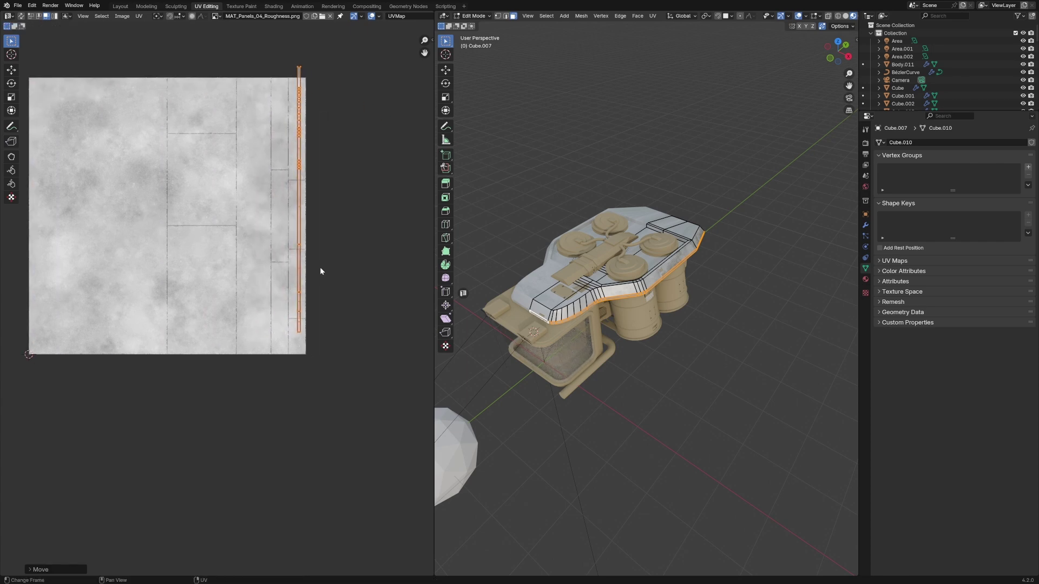
pyautogui.press('s')
pyautogui.scroll(2, 363, 325)
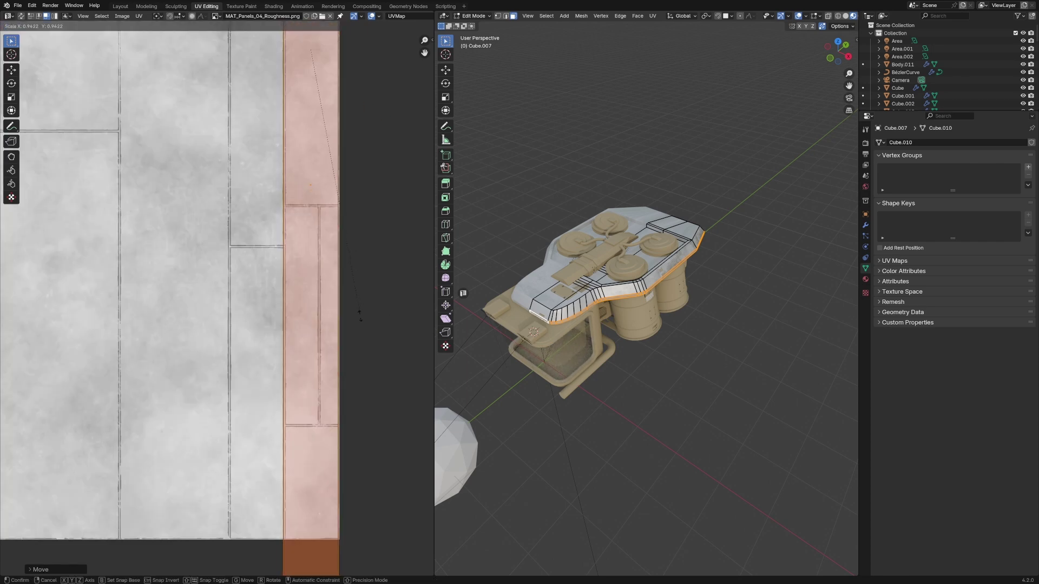
pyautogui.click(359, 318)
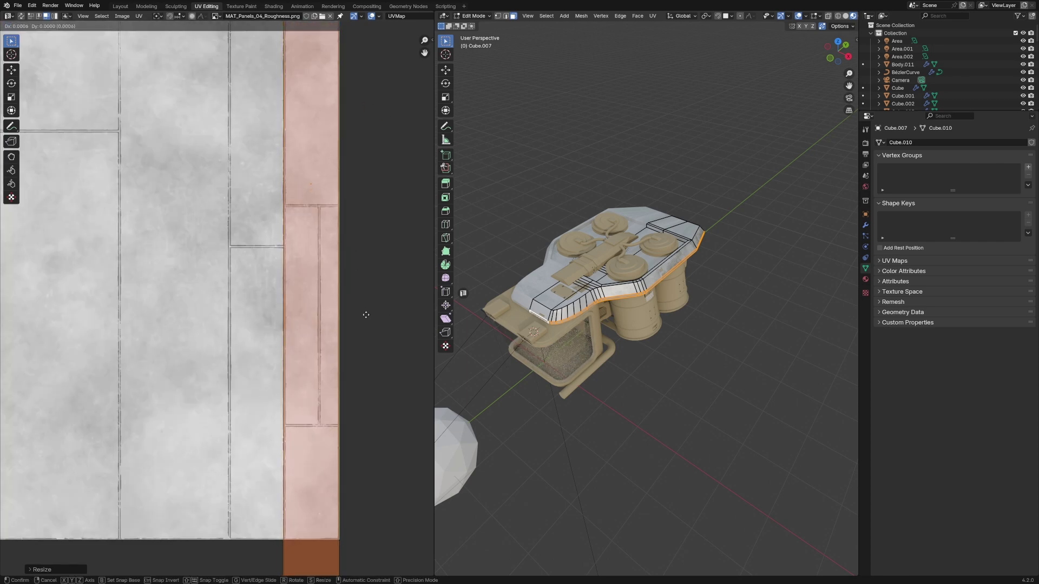
pyautogui.press('Tab')
pyautogui.scroll(5, 490, 268)
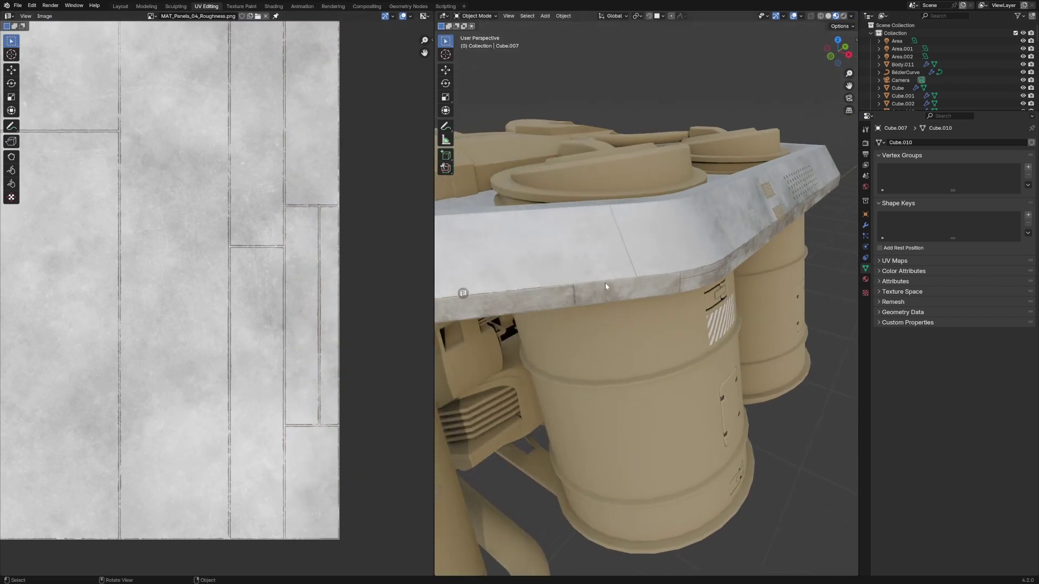
# Switch to the Shading workspace and bring the SC_Panels_04 material's Base Color texture node into view
pyautogui.click(273, 6)
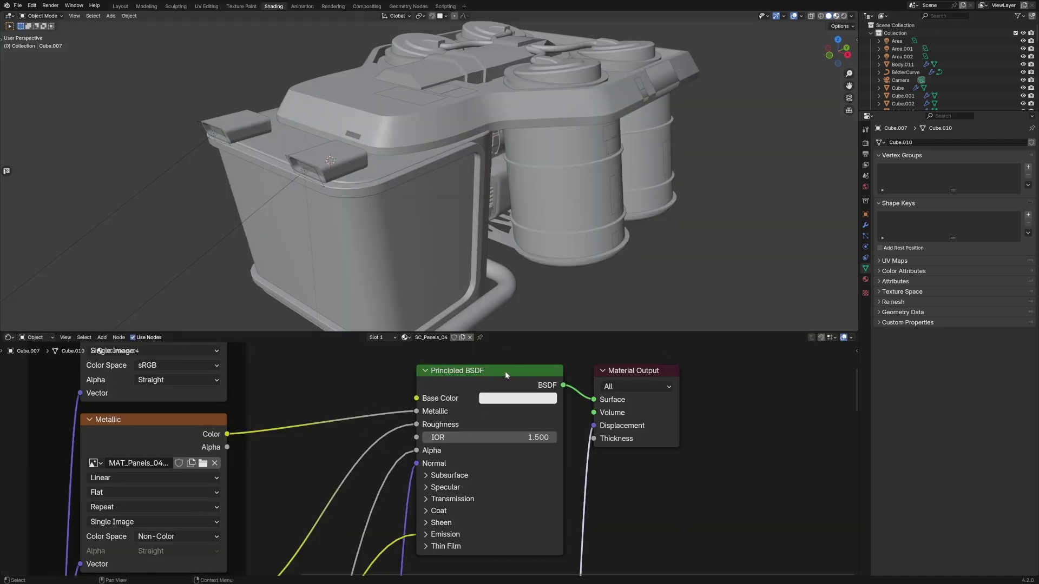
pyautogui.moveTo(273, 367); pyautogui.dragTo(340, 469, button='middle')
pyautogui.scroll(1, 352, 419)
pyautogui.moveTo(330, 416); pyautogui.dragTo(293, 436, button='middle')
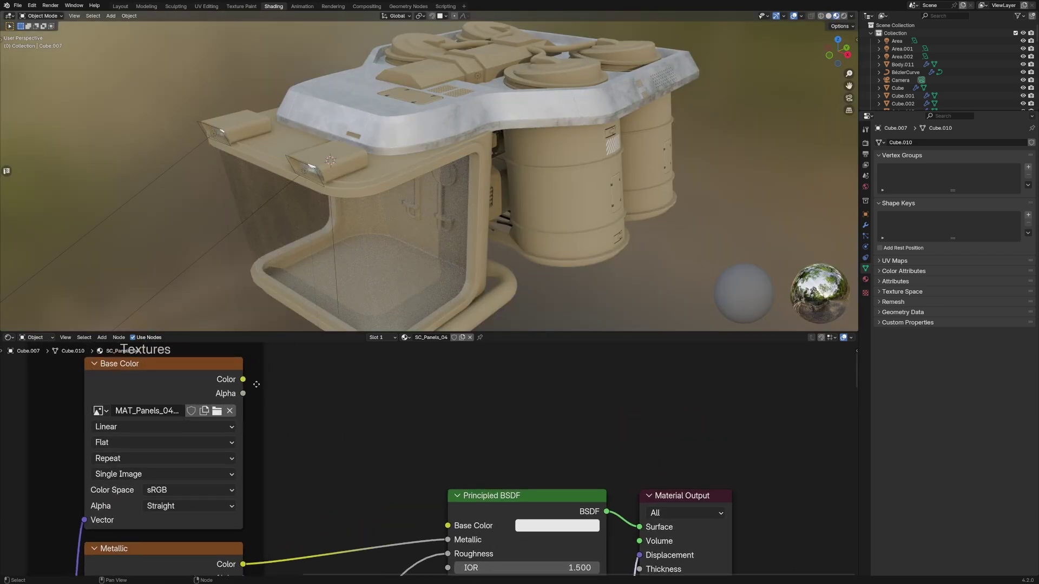
# Try linking the Base Color texture to the Principled BSDF's Base Color, and remove the link again
pyautogui.moveTo(243, 380); pyautogui.dragTo(448, 526)
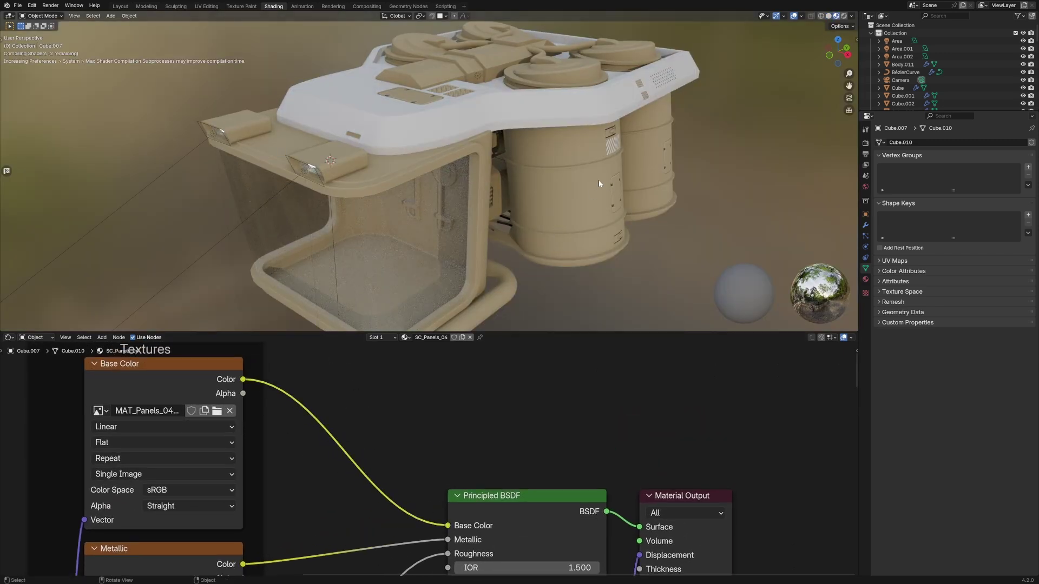
pyautogui.moveTo(598, 181); pyautogui.dragTo(595, 204, button='middle')
pyautogui.scroll(1, 596, 201)
pyautogui.moveTo(448, 525); pyautogui.dragTo(401, 495)
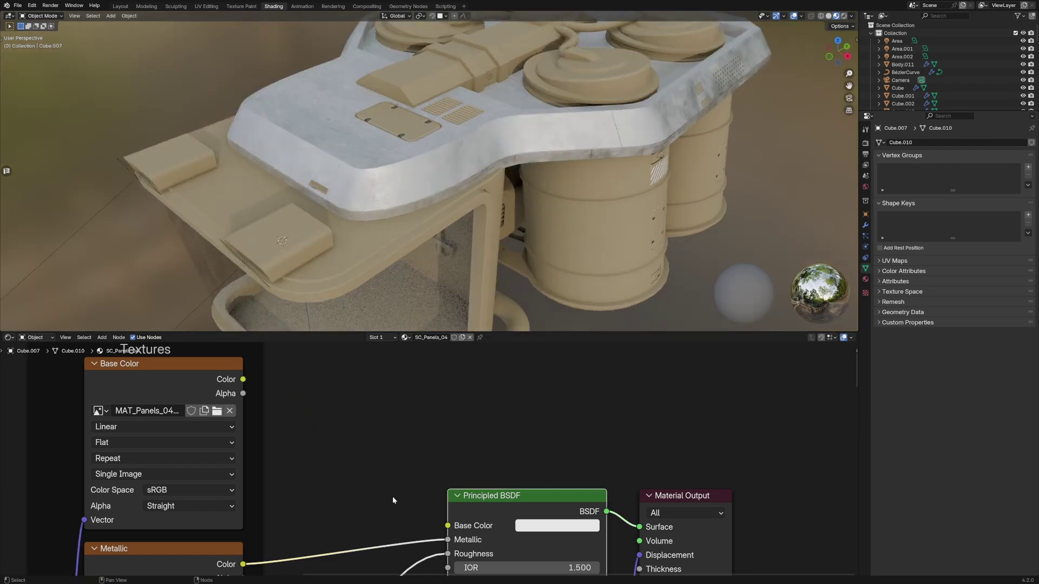
# Change the Principled BSDF's Base Color to dark grey
pyautogui.moveTo(545, 508); pyautogui.dragTo(499, 471, button='middle')
pyautogui.click(510, 490)
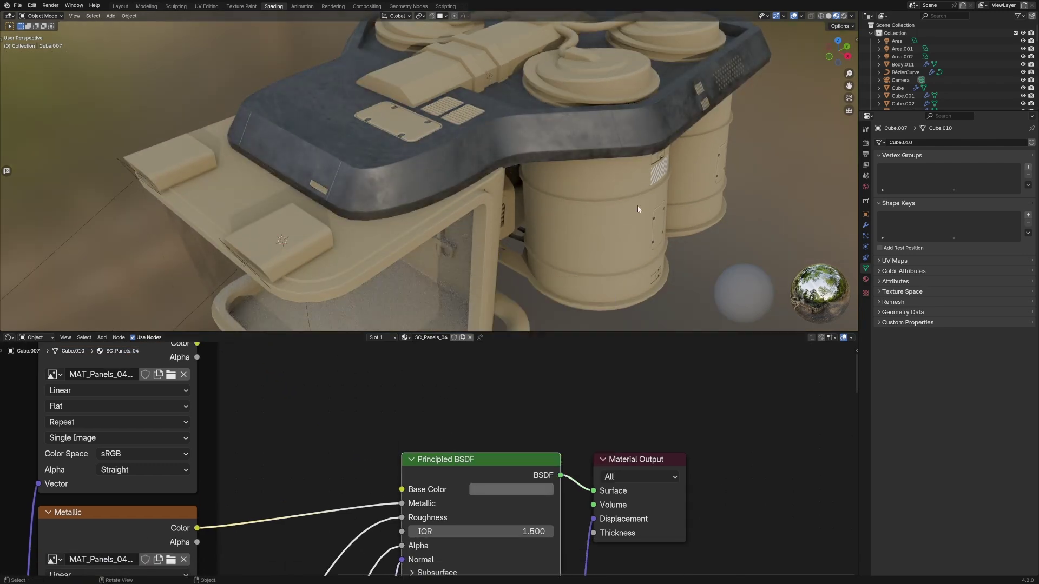
pyautogui.moveTo(638, 206); pyautogui.dragTo(593, 196, button='middle')
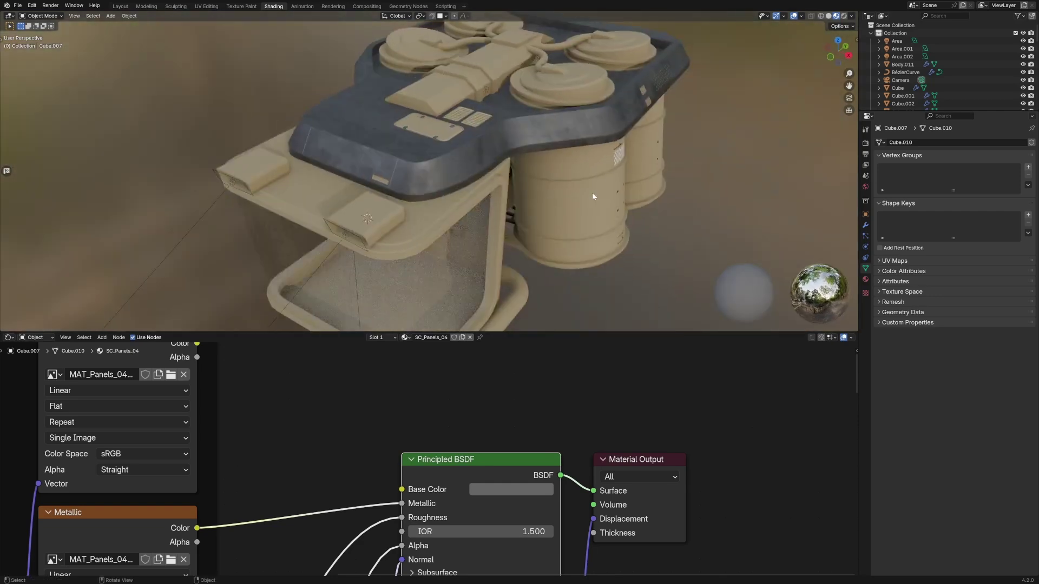
# Show the viewport in rendered shading and examine the panel lines along the hull's side
pyautogui.click(844, 15)
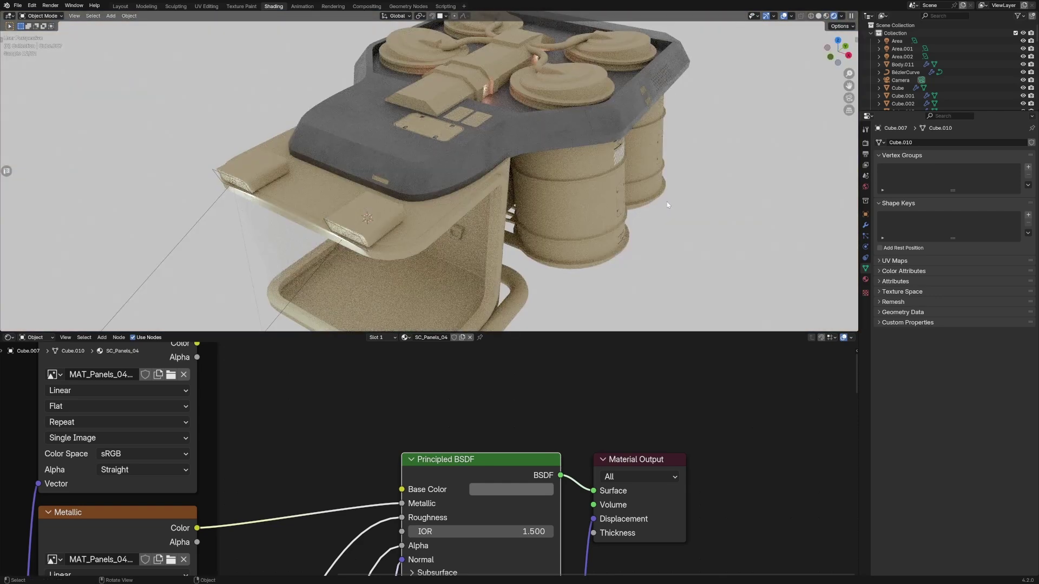
pyautogui.scroll(3, 648, 216)
pyautogui.moveTo(648, 216); pyautogui.dragTo(762, 111, button='middle')
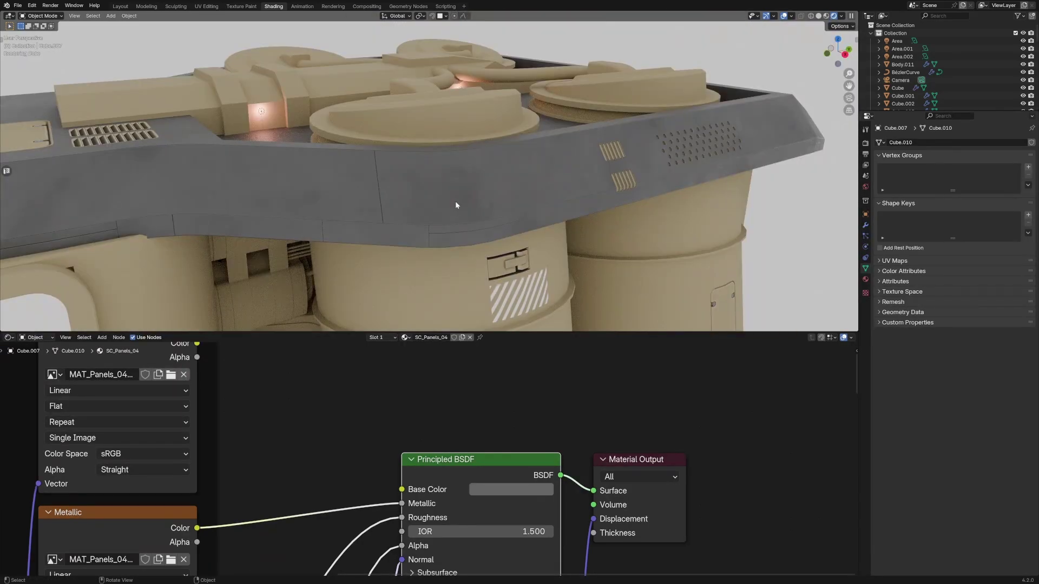
pyautogui.moveTo(422, 199); pyautogui.dragTo(439, 209, button='middle')
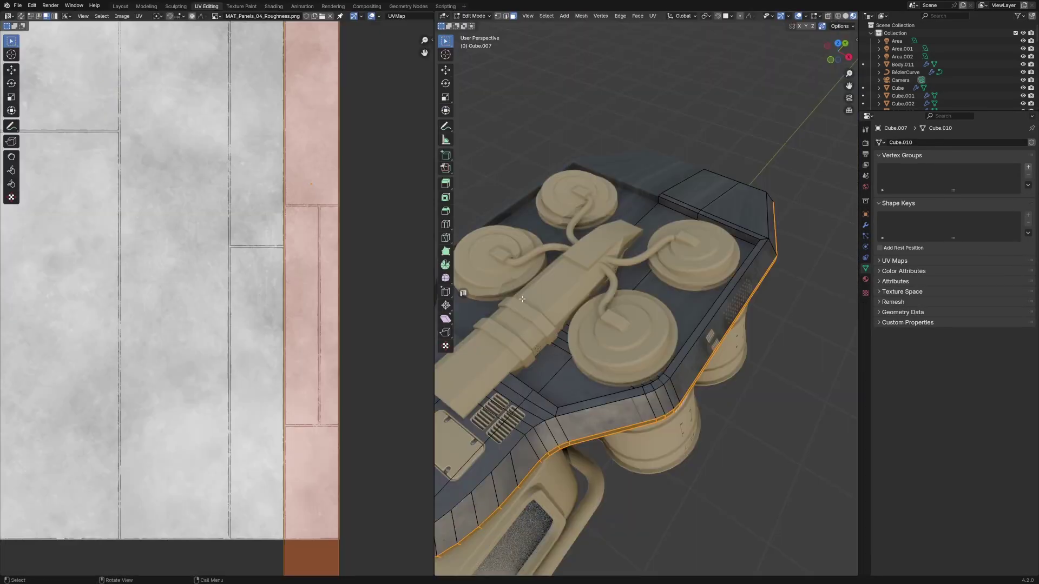
# In the UV Editing workspace, select the hull's wide side face loop together with the thin lower loop and hide both
pyautogui.moveTo(574, 303); pyautogui.dragTo(589, 311, button='middle')
pyautogui.keyDown('alt'); pyautogui.click(590, 302); pyautogui.keyUp('alt')
pyautogui.keyDown('alt'); pyautogui.keyDown('shift'); pyautogui.click(596, 315); pyautogui.keyUp('shift'); pyautogui.keyUp('alt')
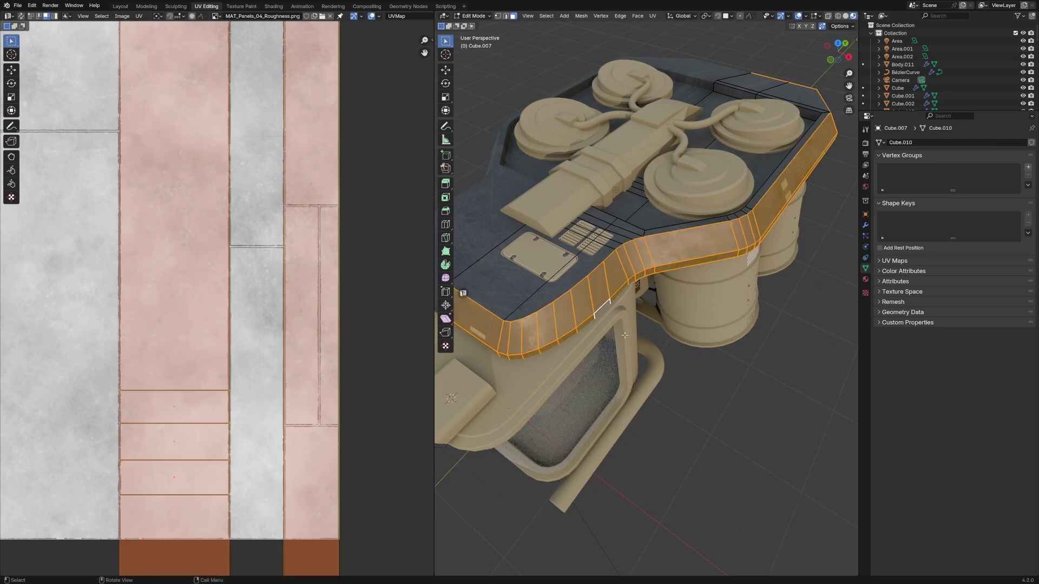
pyautogui.press('h')
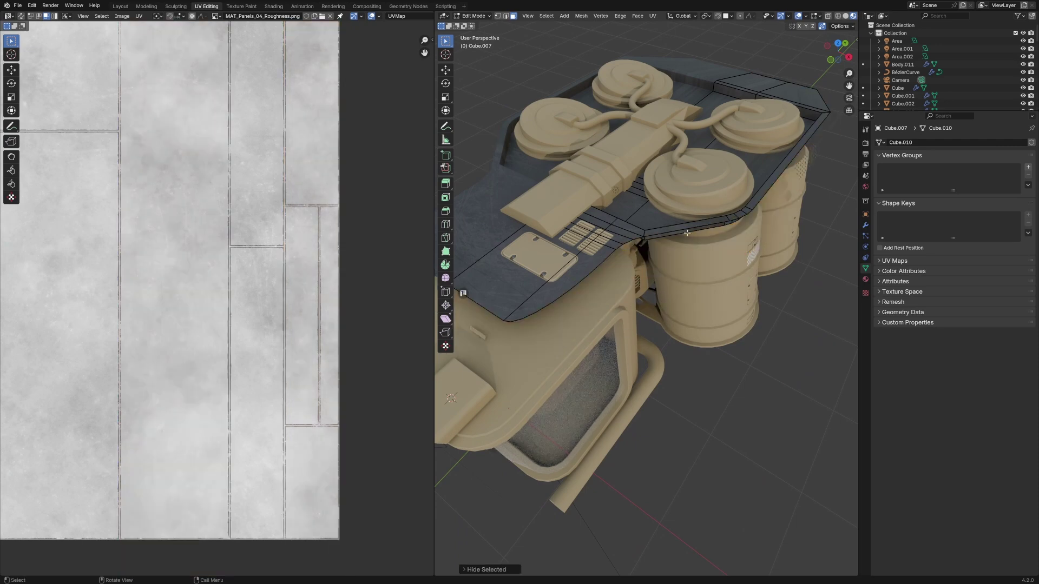
# Select the face loop forming the inner wall of the hull's raised rim and unwrap it
pyautogui.moveTo(689, 230); pyautogui.dragTo(649, 230, button='middle')
pyautogui.keyDown('alt'); pyautogui.click(649, 230); pyautogui.keyUp('alt')
pyautogui.press('u')
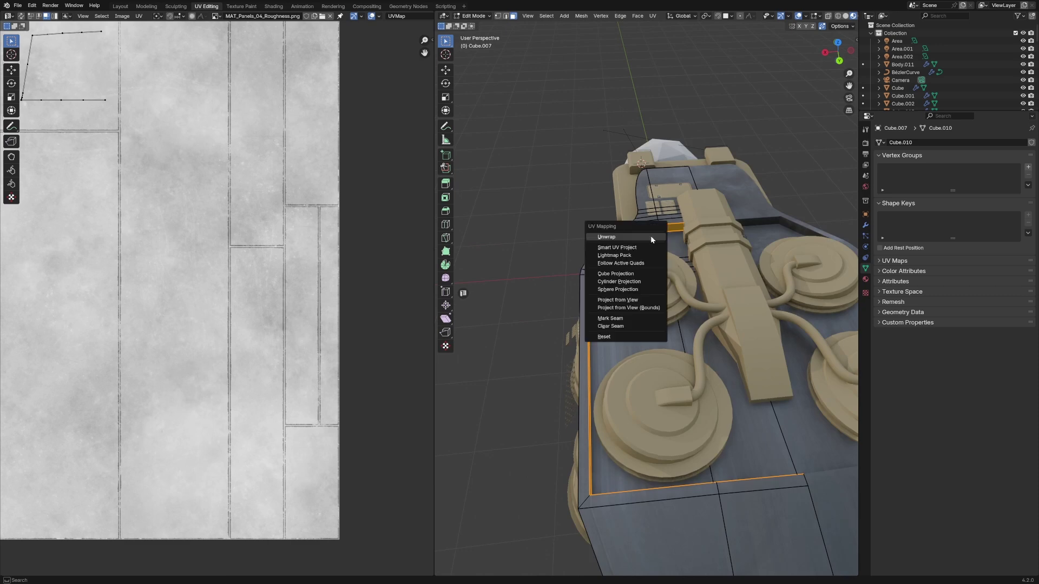
pyautogui.click(650, 236)
pyautogui.scroll(-3, 240, 280)
pyautogui.moveTo(148, 268); pyautogui.dragTo(308, 254, button='middle')
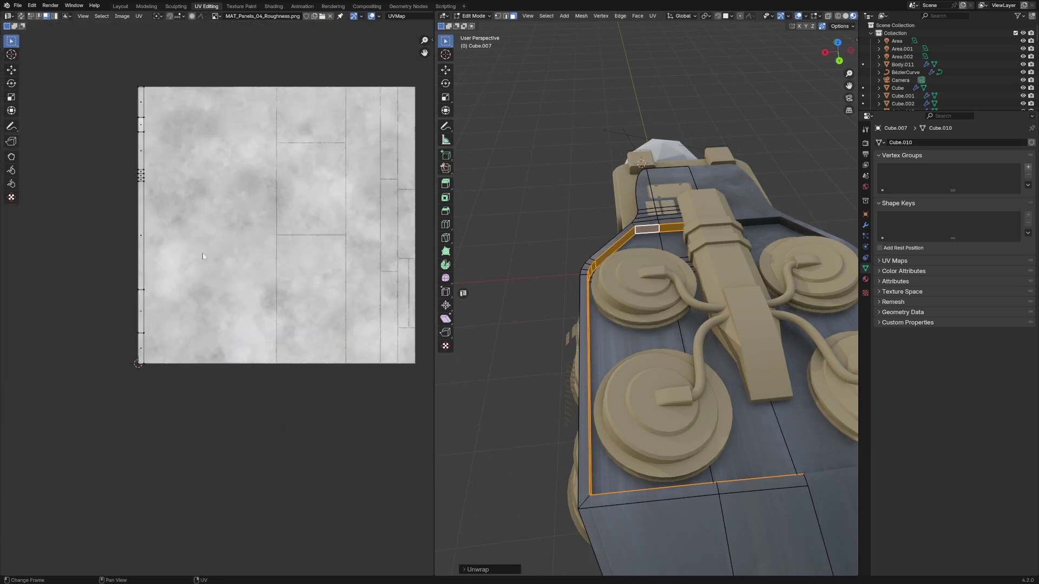
# Move the inner wall's entire UV strip over to the outermost narrow panel column and enlarge it to about the column's width
pyautogui.press('a')
pyautogui.press('g')
pyautogui.click(63, 287)
pyautogui.moveTo(352, 307); pyautogui.dragTo(214, 311, button='middle')
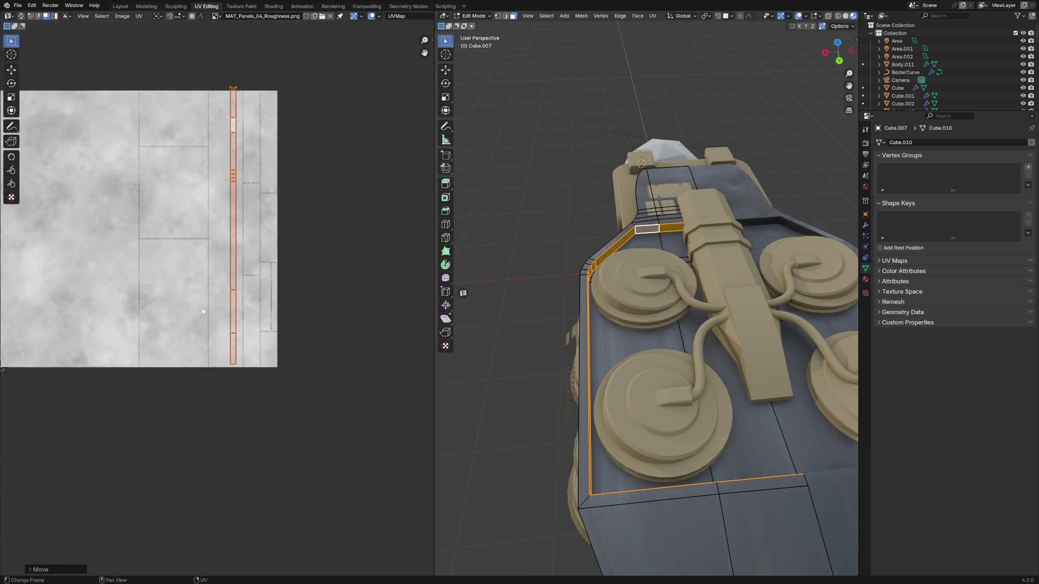
pyautogui.press('s')
pyautogui.click(131, 486)
pyautogui.scroll(3, 218, 303)
pyautogui.press('g')
pyautogui.click(301, 329)
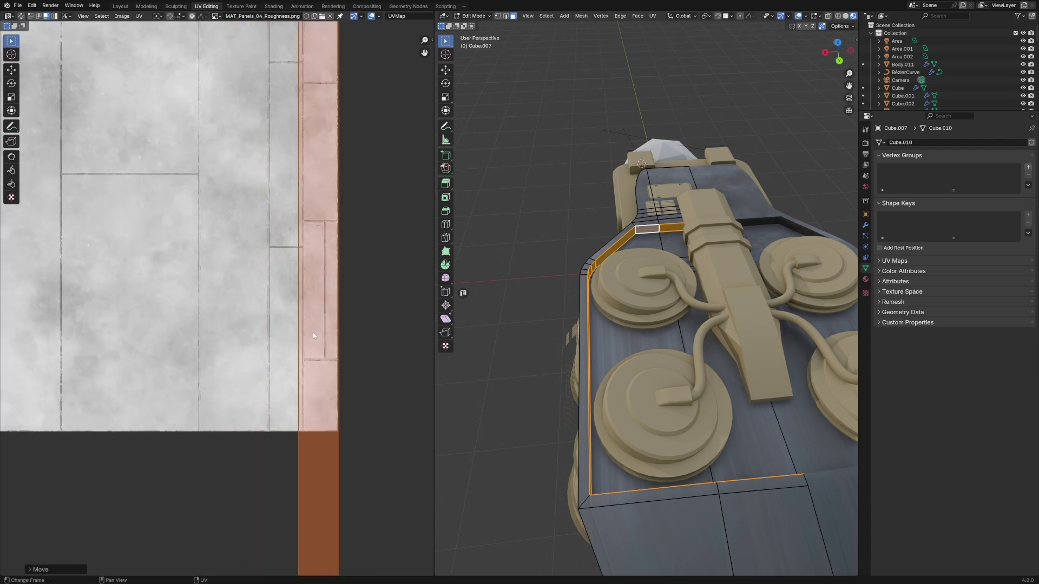
# Refine the inner wall strip's scale and position until its edges align with the outermost column, and inspect the rim in Object Mode
pyautogui.press('s')
pyautogui.click(355, 333)
pyautogui.press('g')
pyautogui.click(396, 345)
pyautogui.press('s')
pyautogui.click(384, 336)
pyautogui.press('g')
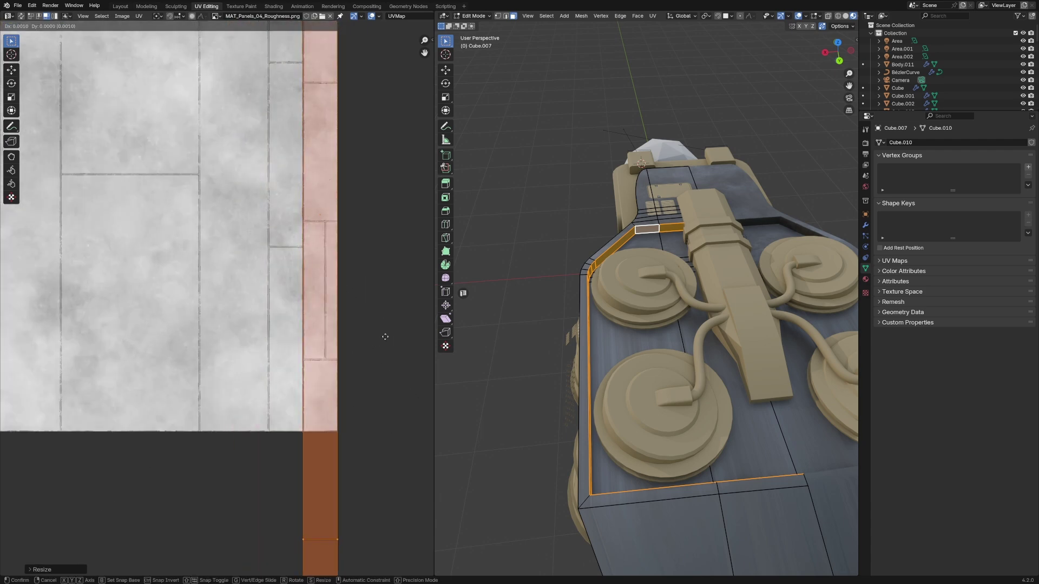
pyautogui.click(385, 339)
pyautogui.press('Tab')
pyautogui.scroll(4, 614, 293)
pyautogui.moveTo(615, 294); pyautogui.dragTo(649, 271, button='middle')
pyautogui.scroll(-2, 649, 267)
pyautogui.press('Tab')
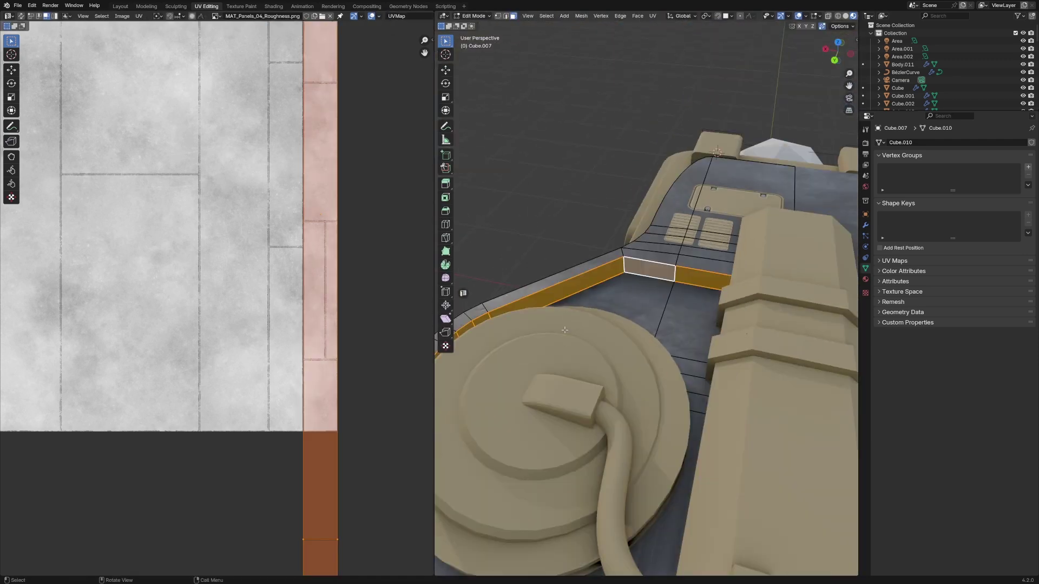
# Select all linked faces of the hull's upper rim surface and project their UVs from the top view
pyautogui.click(565, 330)
pyautogui.click(659, 251)
pyautogui.hotkey('ctrl', 'l')
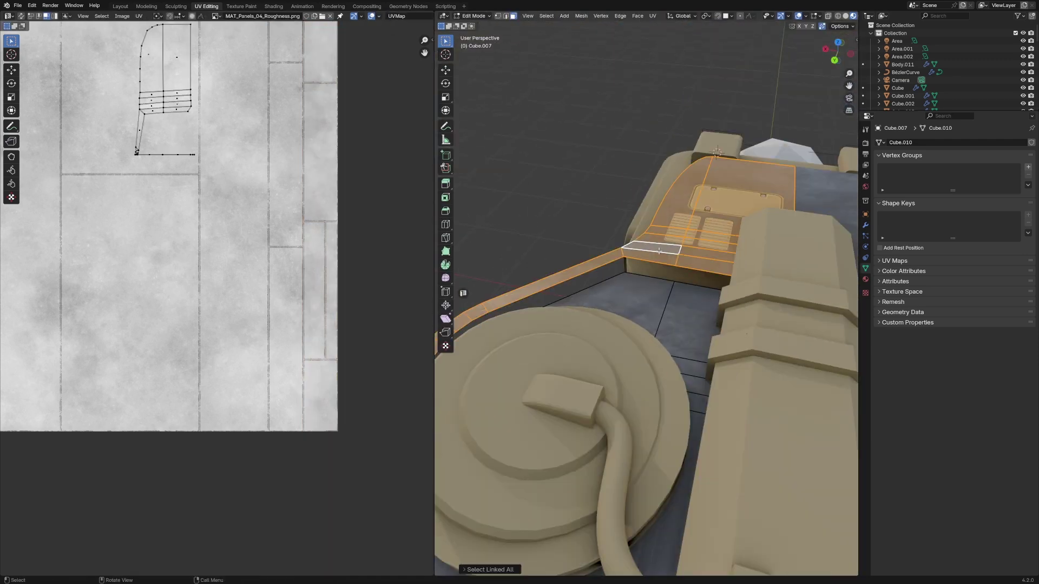
pyautogui.press('KP_7')
pyautogui.press('u')
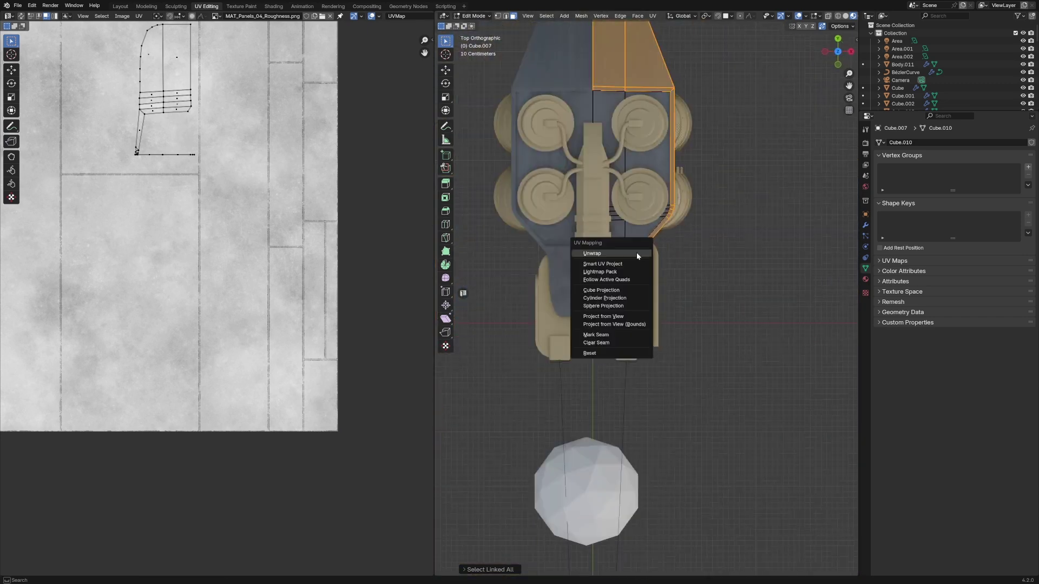
pyautogui.click(628, 318)
pyautogui.scroll(-4, 217, 182)
pyautogui.keyDown('shift'); pyautogui.moveTo(728, 91); pyautogui.dragTo(725, 127, button='middle'); pyautogui.keyUp('shift')
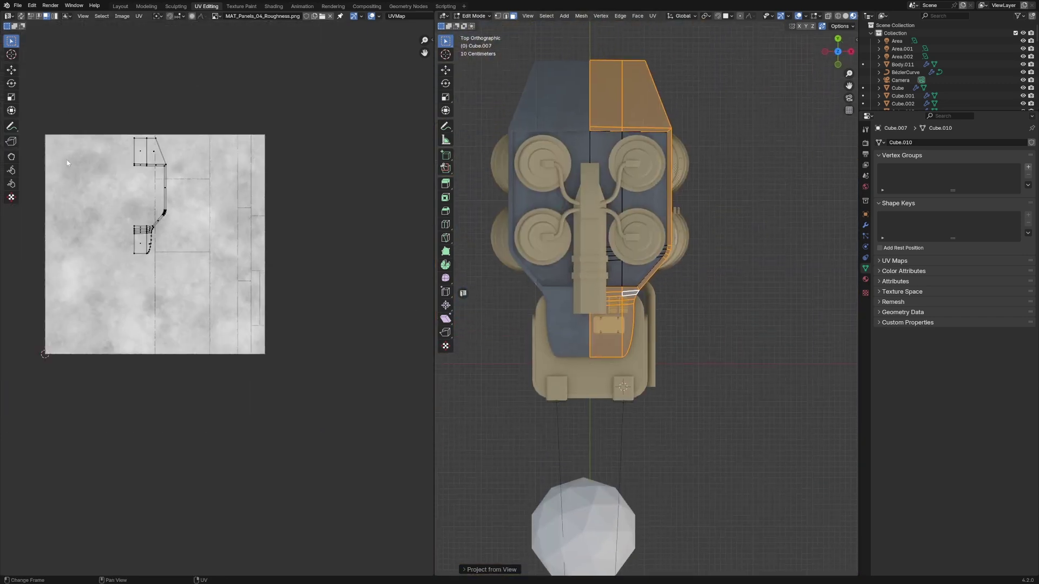
# Enlarge and reposition all the projected top-surface UVs so they extend beyond the texture, and check the rear deck in Object Mode
pyautogui.press('a')
pyautogui.press('s')
pyautogui.click(86, 385)
pyautogui.press('g')
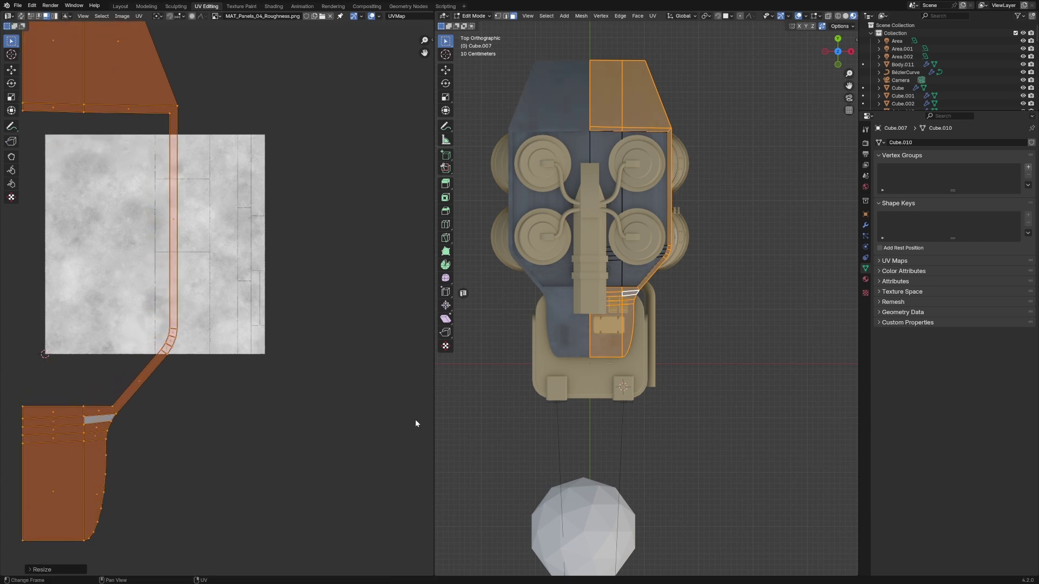
pyautogui.click(393, 428)
pyautogui.press('Tab')
pyautogui.moveTo(723, 146); pyautogui.dragTo(626, 165, button='middle')
pyautogui.scroll(3, 638, 240)
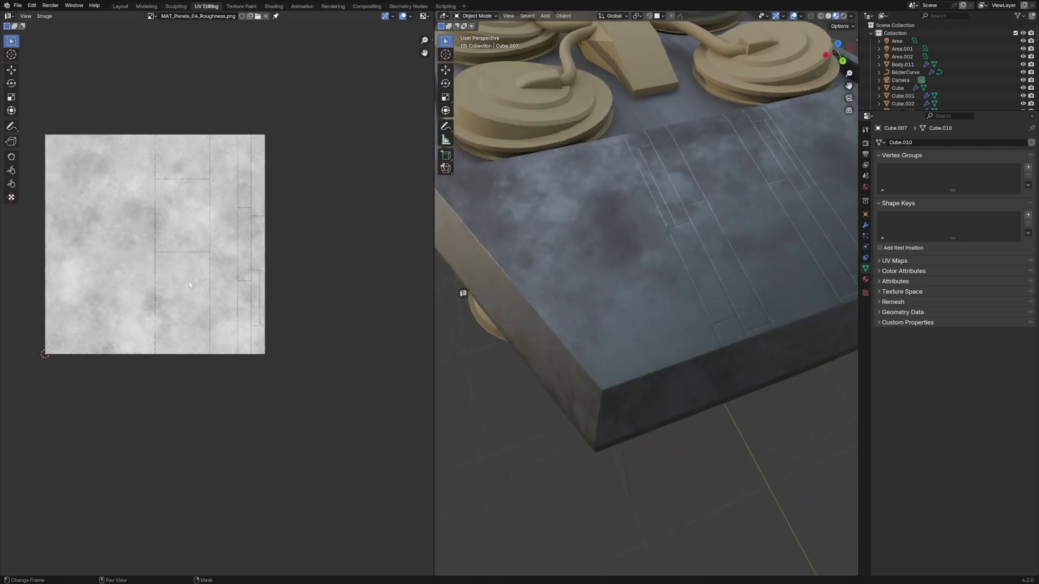
# Scale down and move the top-surface UVs to fit between the texture's left edge and the first vertical seam, and inspect the hull
pyautogui.press('Tab')
pyautogui.press('s')
pyautogui.click(293, 320)
pyautogui.press('g')
pyautogui.press('s')
pyautogui.click(301, 321)
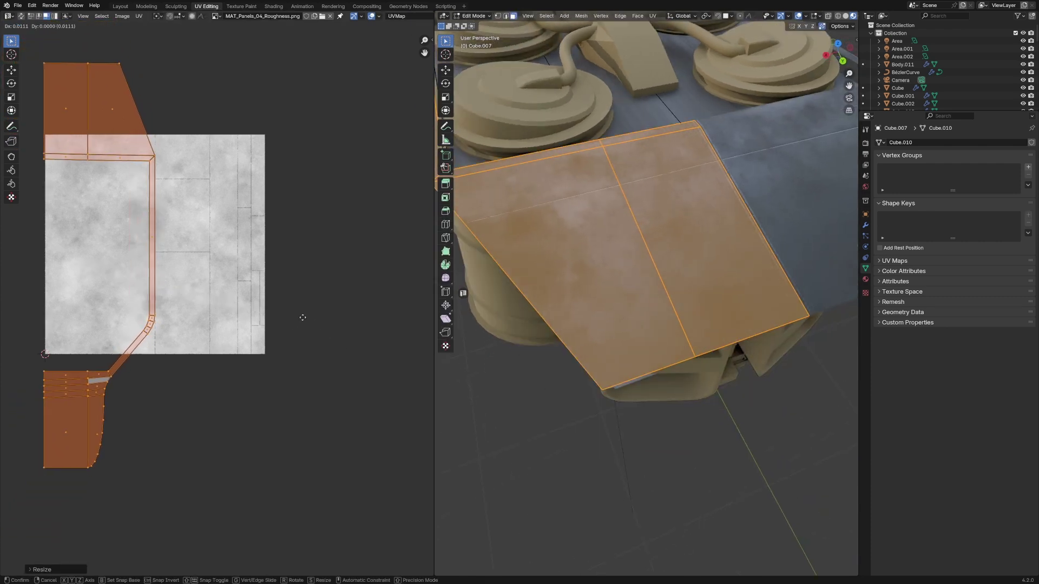
pyautogui.press('g')
pyautogui.click(306, 317)
pyautogui.press('Tab')
pyautogui.scroll(-5, 652, 336)
pyautogui.moveTo(653, 337); pyautogui.dragTo(666, 280, button='middle')
pyautogui.scroll(4, 634, 277)
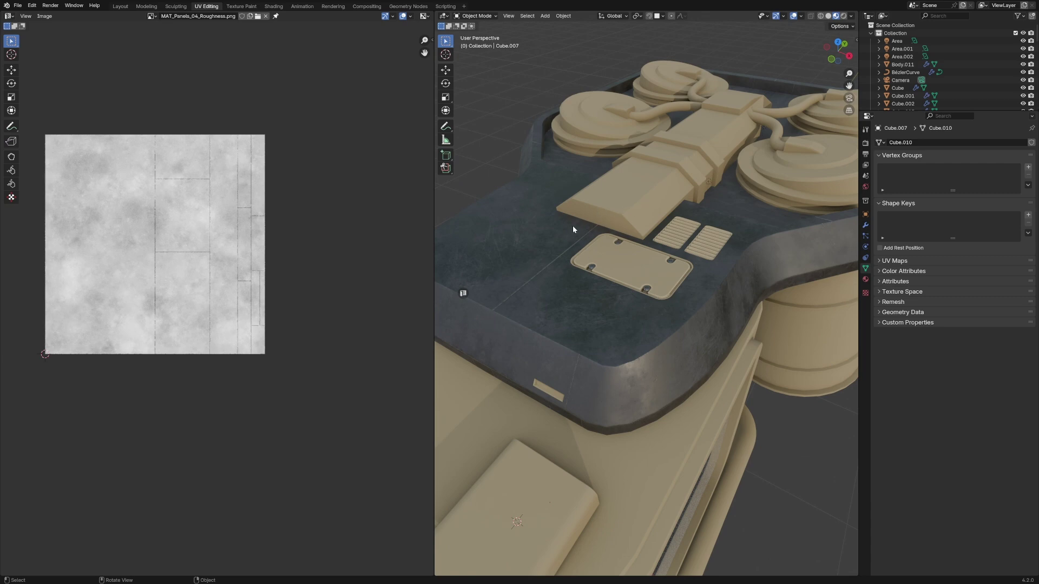
# Select all linked faces of the recessed deck beneath the round turbine caps and project their UVs from the top view
pyautogui.scroll(-5, 659, 242)
pyautogui.moveTo(711, 246); pyautogui.dragTo(574, 306, button='middle')
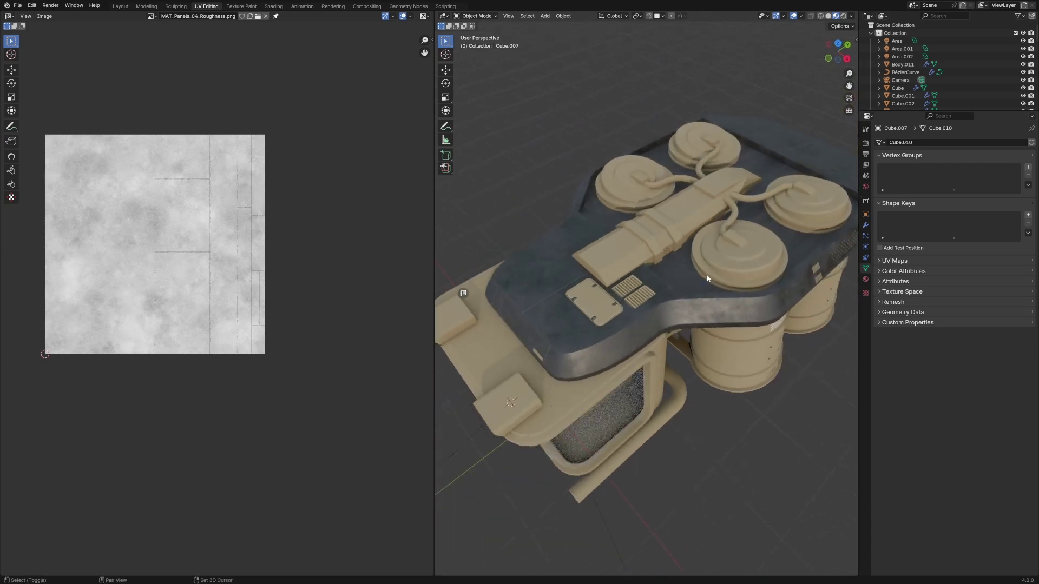
pyautogui.scroll(5, 574, 307)
pyautogui.press('Tab')
pyautogui.click(581, 302)
pyautogui.hotkey('ctrl', 'l')
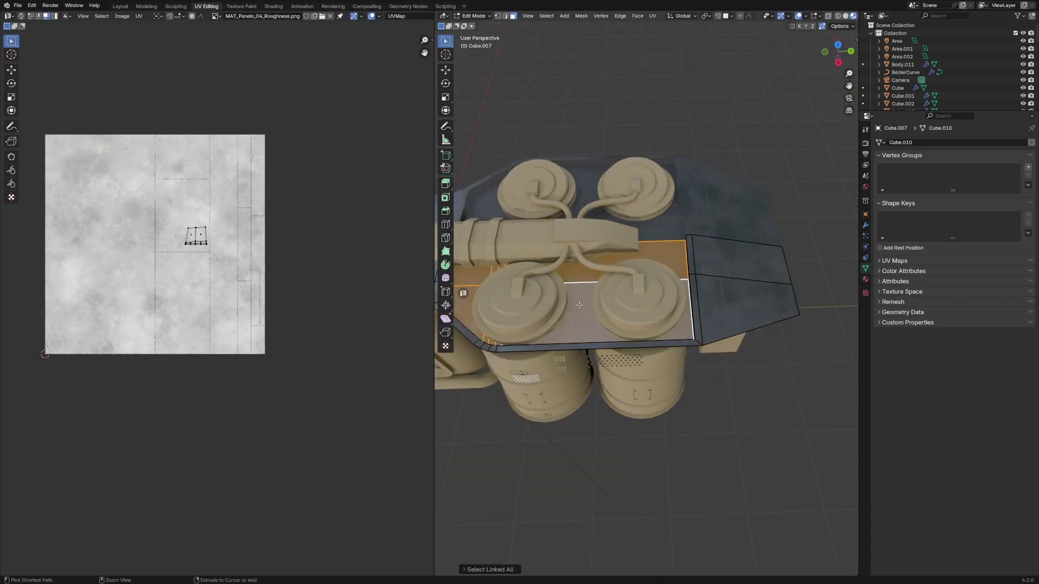
pyautogui.press('KP_7')
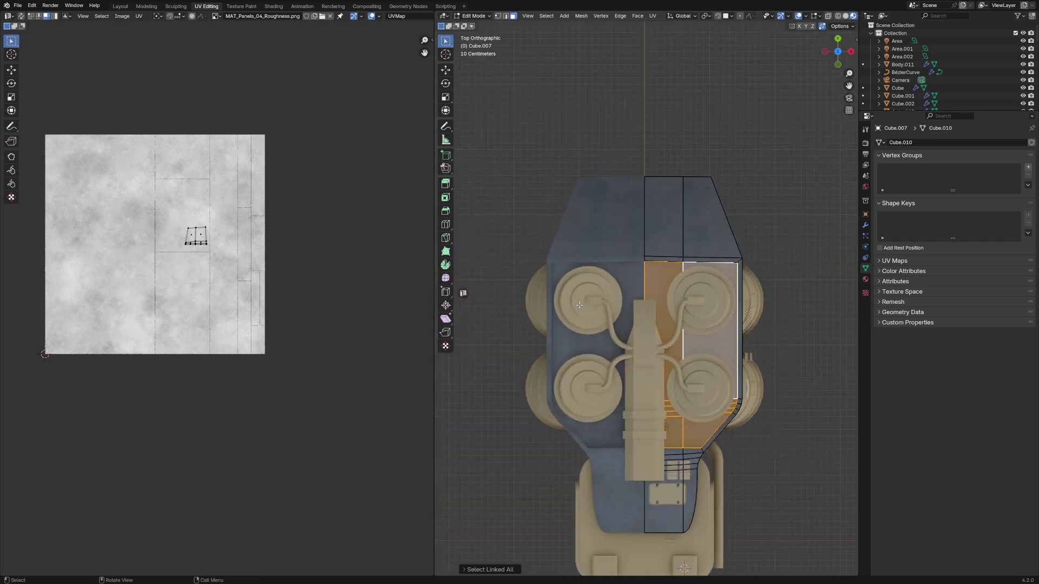
pyautogui.press('u')
pyautogui.click(546, 306)
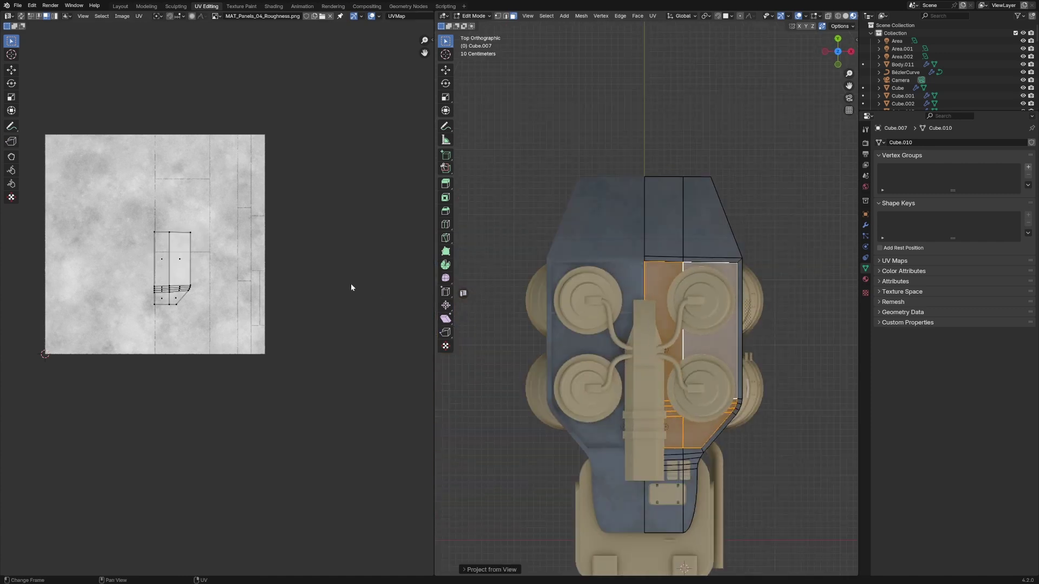
# Enlarge and reposition the recessed deck's UVs over the texture's middle panel seams, and inspect the deck in Object Mode
pyautogui.press('s')
pyautogui.click(59, 328)
pyautogui.scroll(4, 207, 269)
pyautogui.press('g')
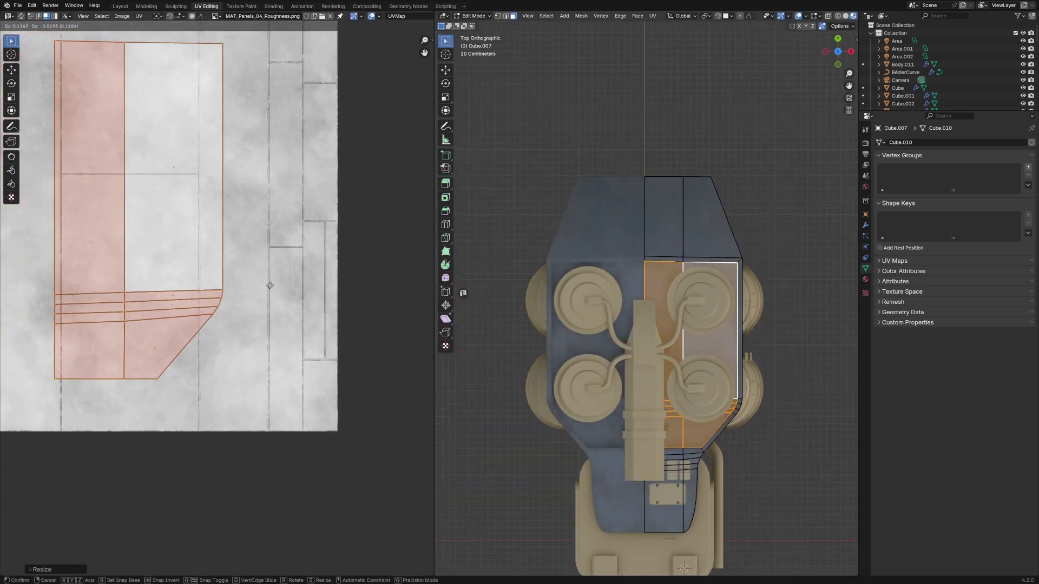
pyautogui.click(269, 283)
pyautogui.press('s')
pyautogui.click(221, 258)
pyautogui.press('g')
pyautogui.press('s')
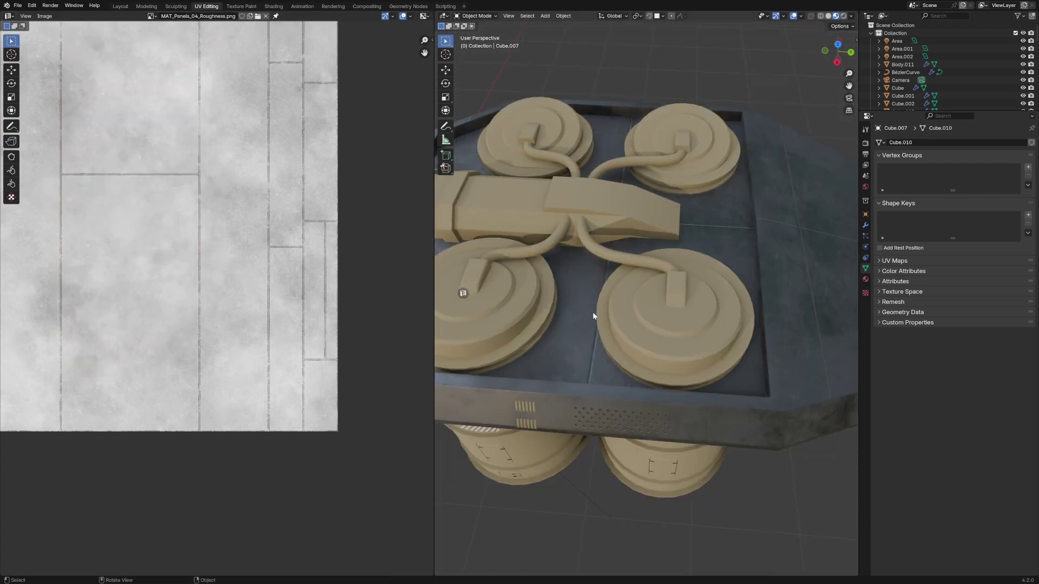
pyautogui.scroll(-5, 594, 316)
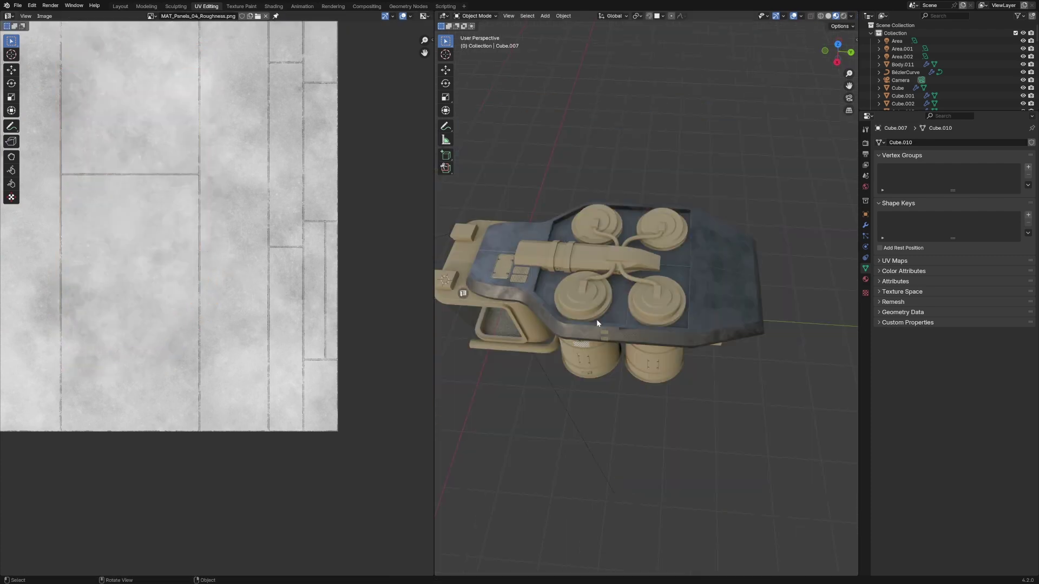
pyautogui.moveTo(588, 300); pyautogui.dragTo(605, 276, button='middle')
pyautogui.scroll(5, 596, 272)
pyautogui.scroll(2, 605, 276)
# Try matching the hatch decal on the front deck to the Default material in the Layout workspace
pyautogui.click(553, 237)
pyautogui.moveTo(746, 205); pyautogui.dragTo(726, 187, button='middle')
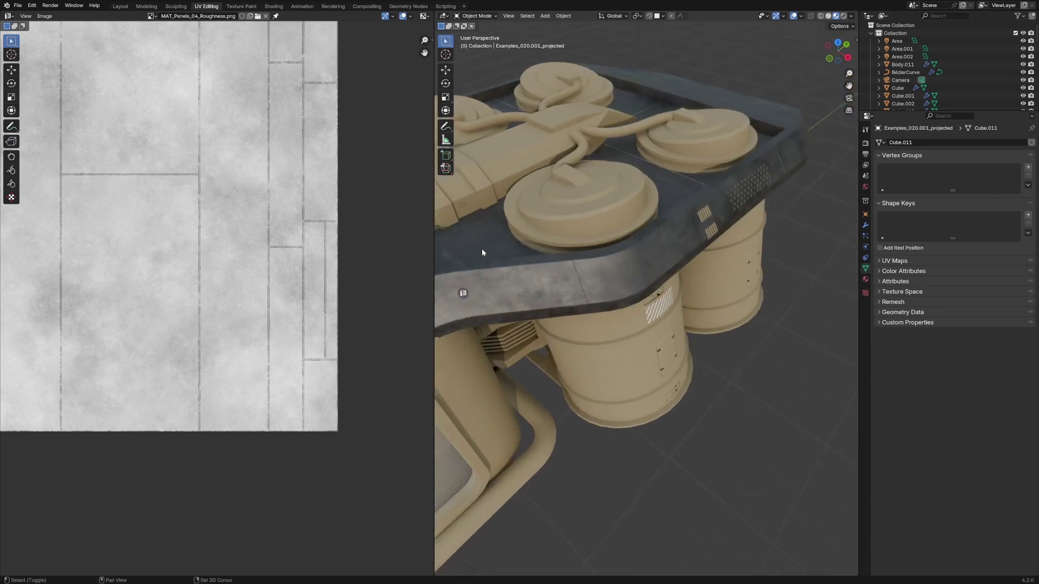
pyautogui.moveTo(495, 248); pyautogui.dragTo(651, 224, button='middle')
pyautogui.scroll(3, 651, 224)
pyautogui.click(120, 6)
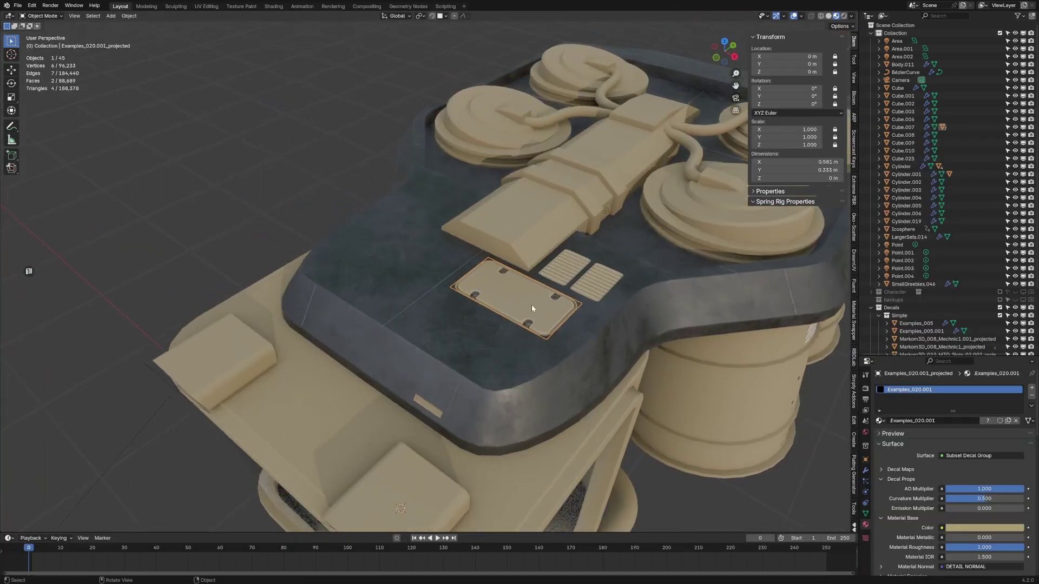
pyautogui.scroll(2, 485, 306)
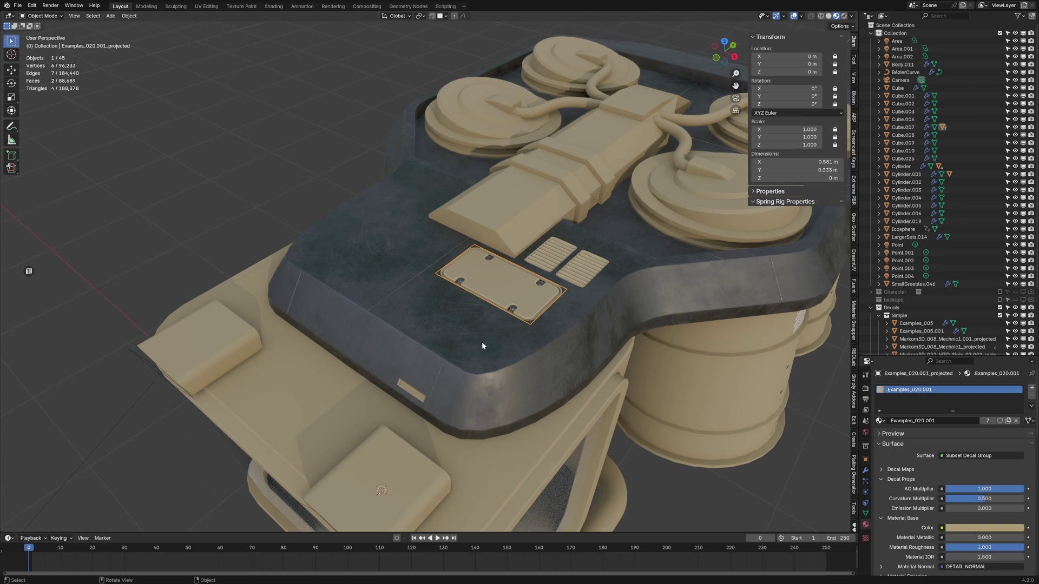
pyautogui.press('d')
pyautogui.click(515, 275)
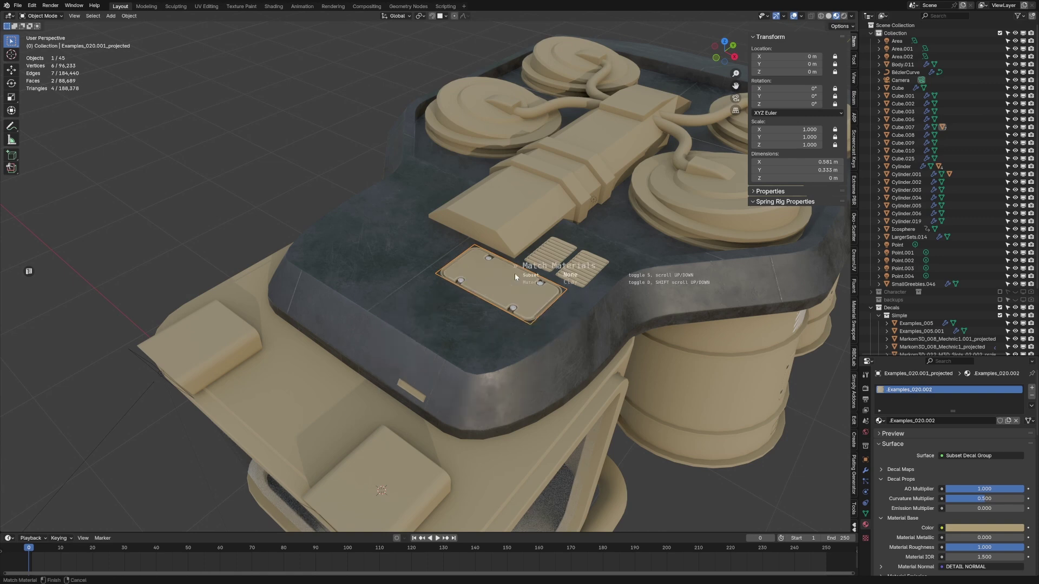
pyautogui.press('d')
pyautogui.scroll(-3, 515, 274)
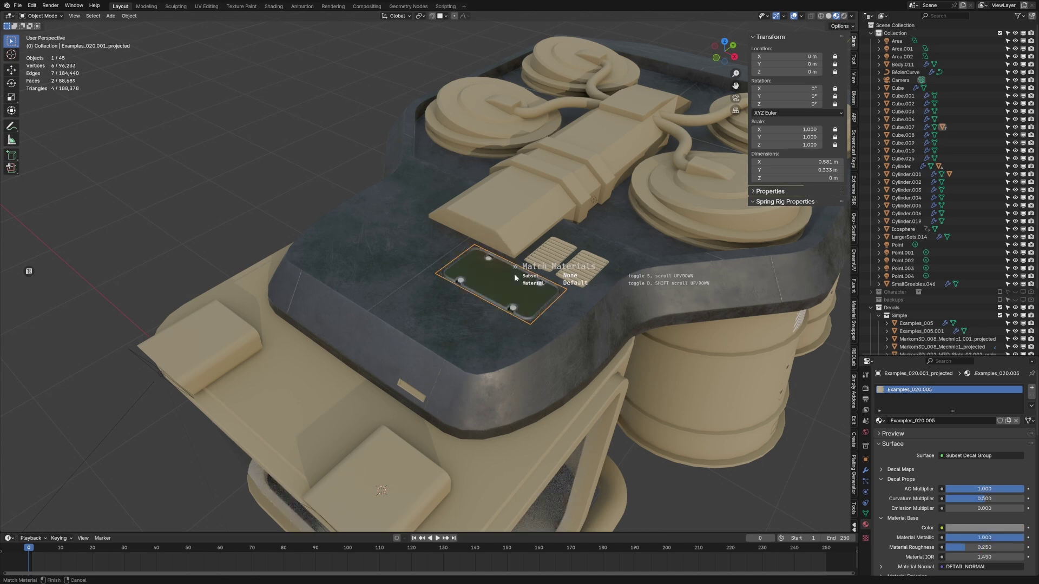
pyautogui.click(514, 274)
pyautogui.moveTo(514, 274); pyautogui.dragTo(612, 268, button='middle')
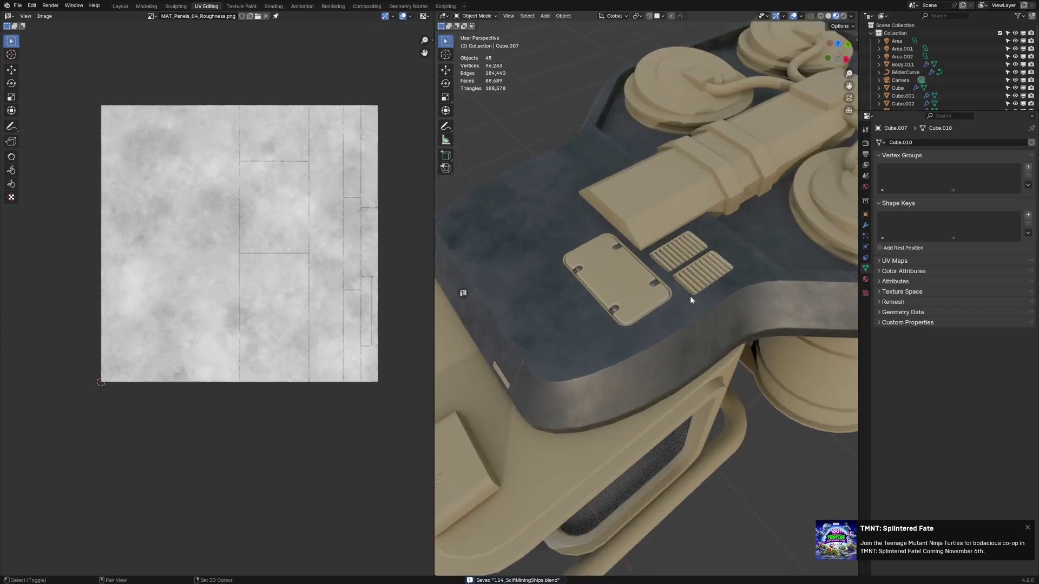
# Try matching the front deck's hatch decal to the SC_Panels_04 material
pyautogui.click(591, 284)
pyautogui.click(119, 7)
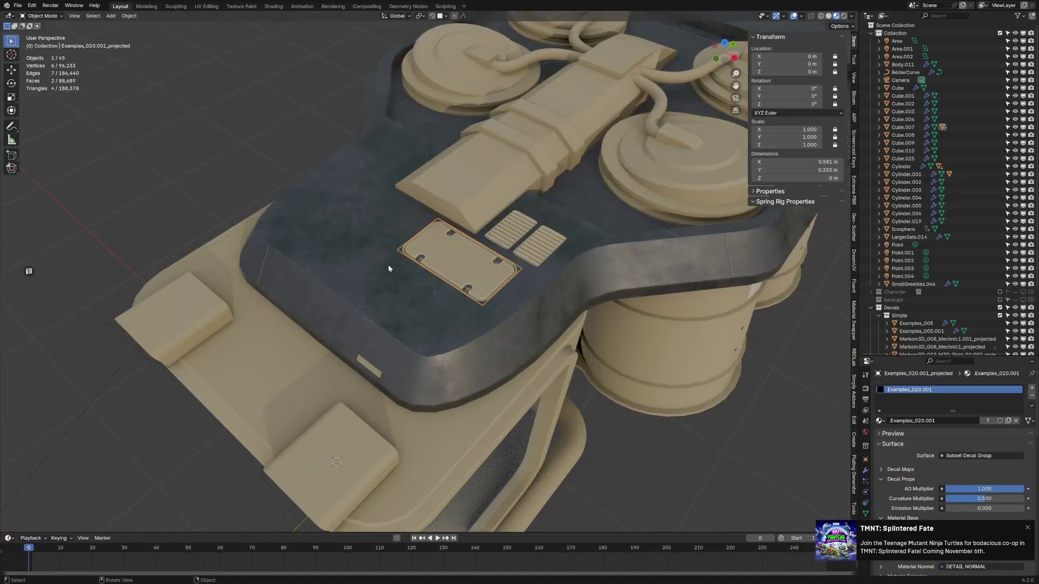
pyautogui.moveTo(394, 270); pyautogui.dragTo(425, 298, button='middle')
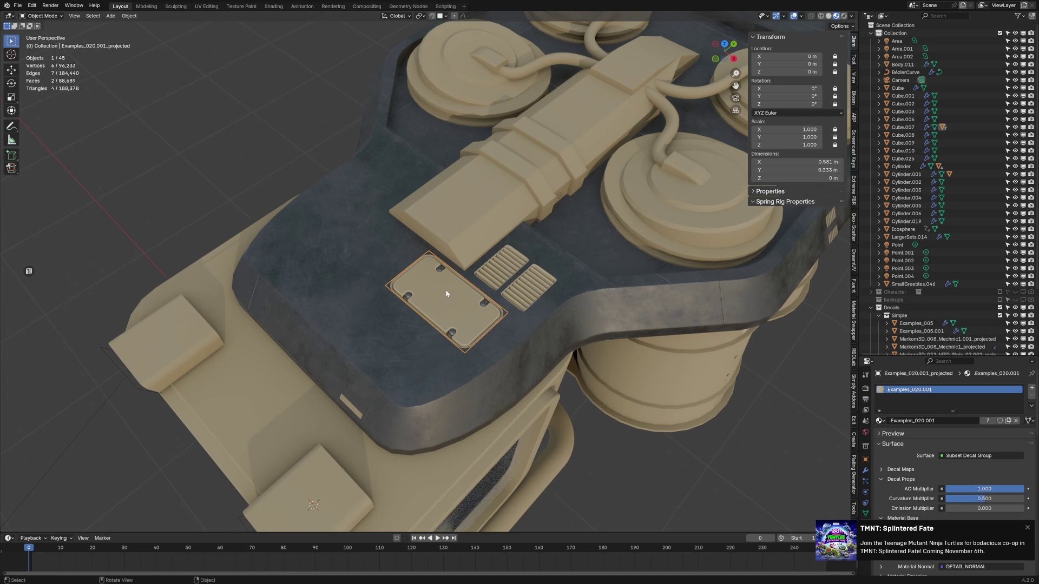
pyautogui.press('d')
pyautogui.click(466, 222)
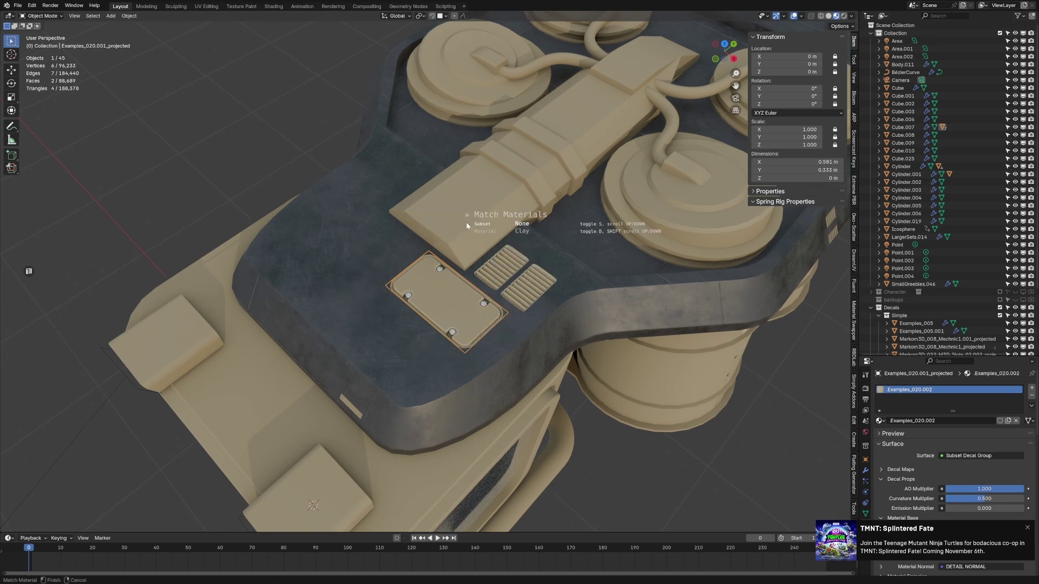
pyautogui.press('d')
pyautogui.keyDown('shift'); pyautogui.scroll(-5, 466, 222); pyautogui.keyUp('shift')
pyautogui.keyDown('shift'); pyautogui.scroll(-1, 466, 222); pyautogui.keyUp('shift')
pyautogui.keyDown('shift'); pyautogui.scroll(4, 466, 222); pyautogui.keyUp('shift')
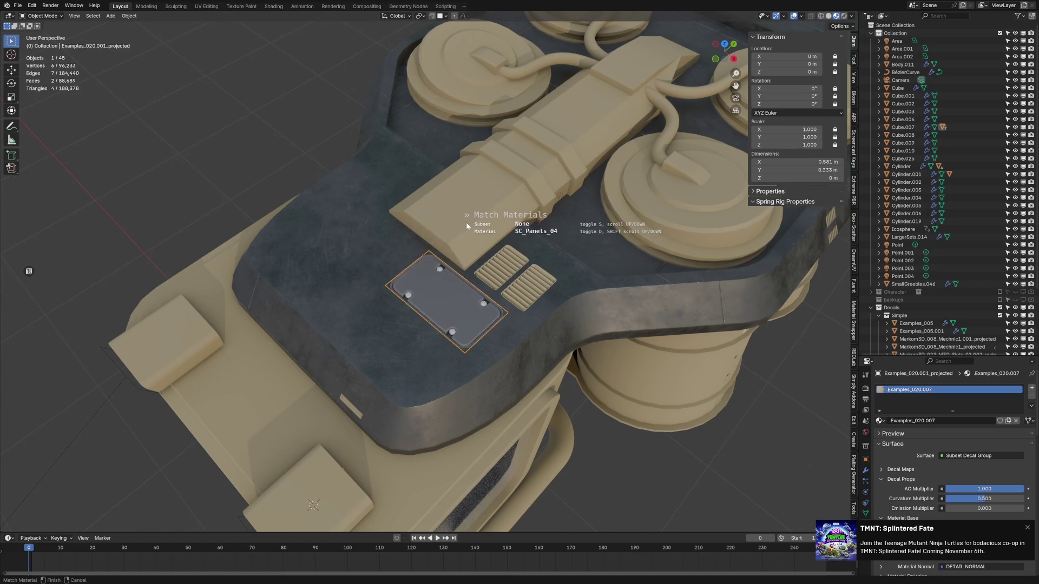
pyautogui.click(489, 330)
pyautogui.hotkey('alt', 'Tab')
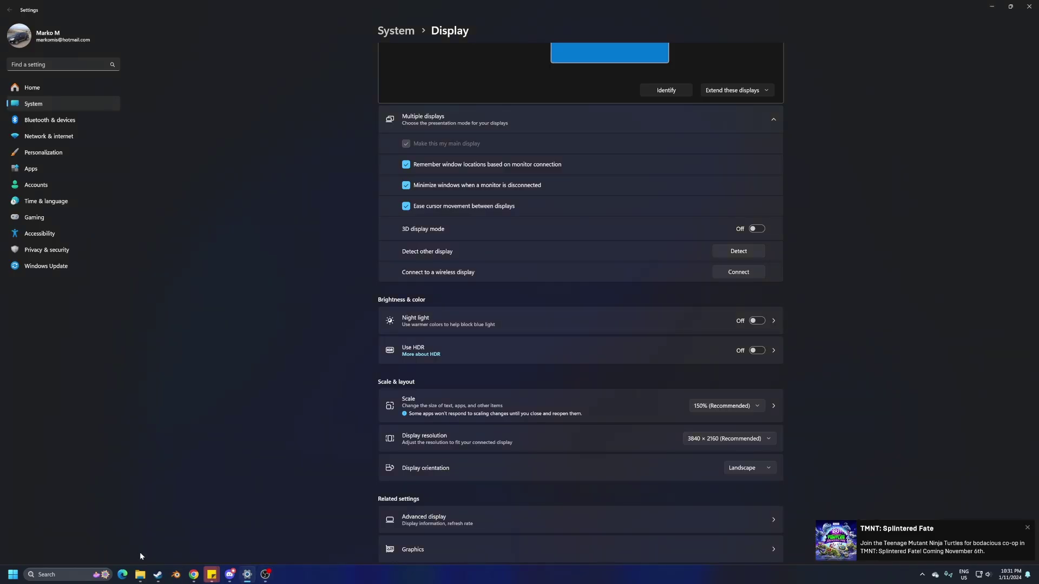
pyautogui.hotkey('alt', 'Tab')
# Delete the hatch decal from the front deck
pyautogui.scroll(2, 612, 263)
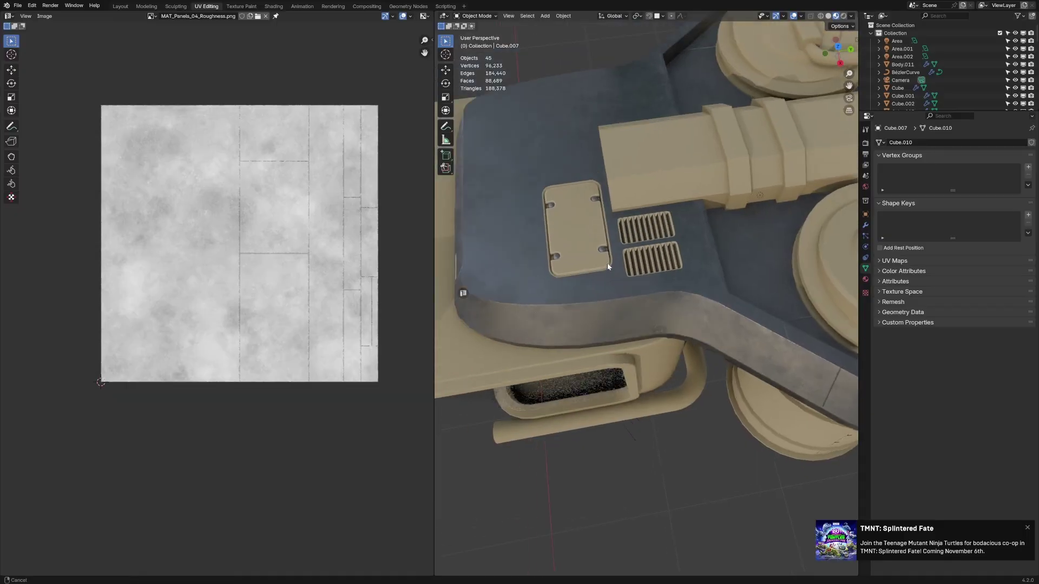
pyautogui.click(605, 243)
pyautogui.press('Delete')
# Match the materials of both louvred vent decals on the front deck to the dark hull surface
pyautogui.click(648, 224)
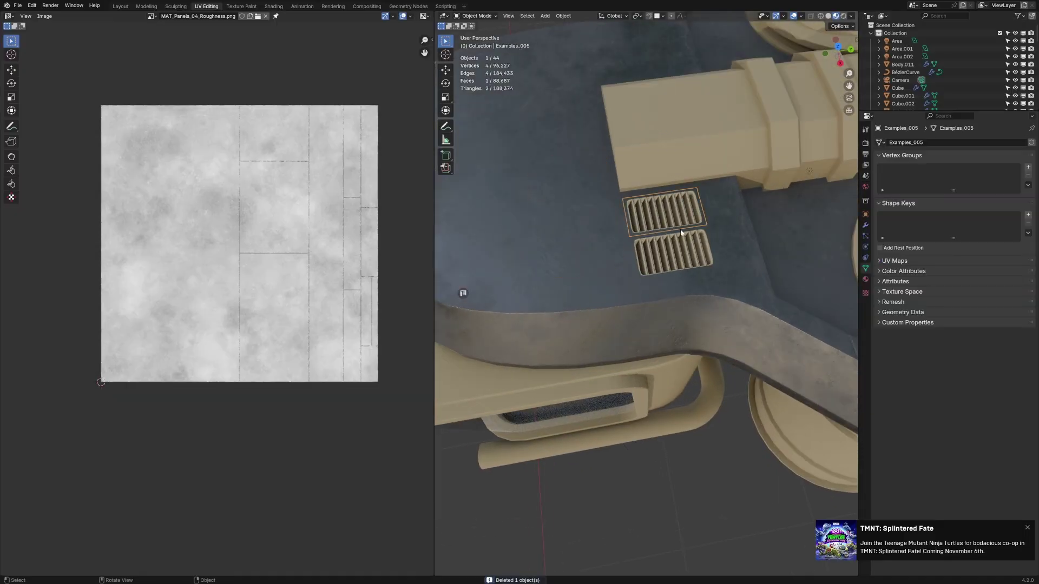
pyautogui.scroll(4, 648, 226)
pyautogui.moveTo(635, 247)
pyautogui.mouseDown(button='middle')
pyautogui.moveTo(643, 254)
pyautogui.moveTo(632, 239)
pyautogui.mouseUp(button='middle')
pyautogui.press('d')
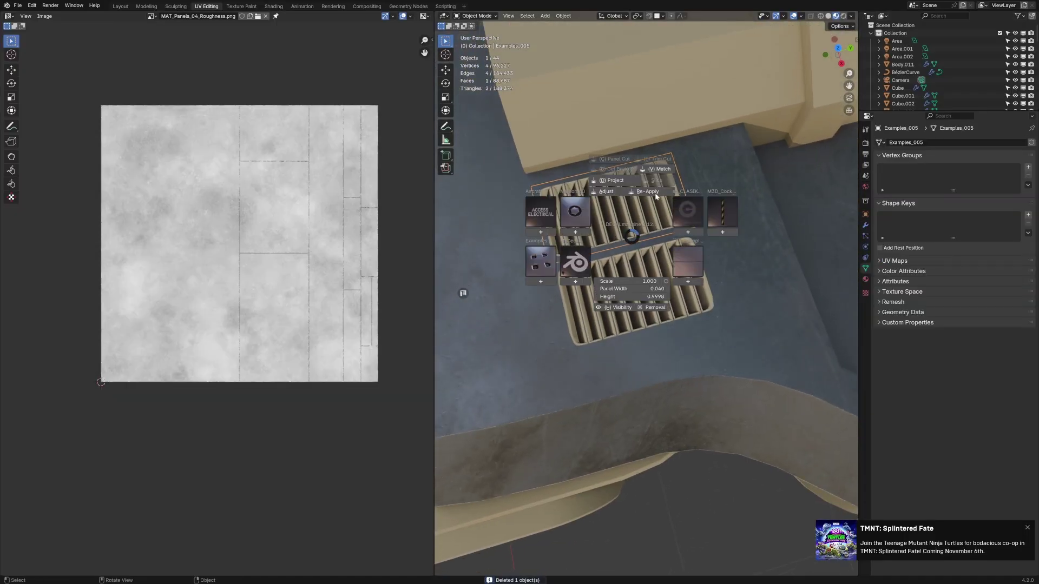
pyautogui.click(660, 169)
pyautogui.keyDown('shift'); pyautogui.scroll(-6, 659, 174); pyautogui.keyUp('shift')
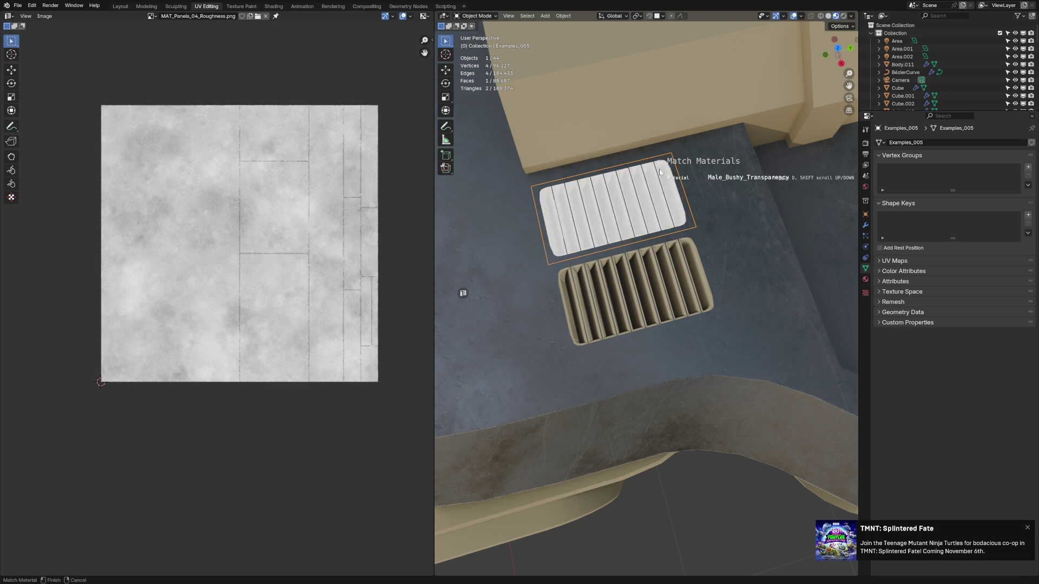
pyautogui.keyDown('shift'); pyautogui.scroll(-2, 660, 175); pyautogui.keyUp('shift')
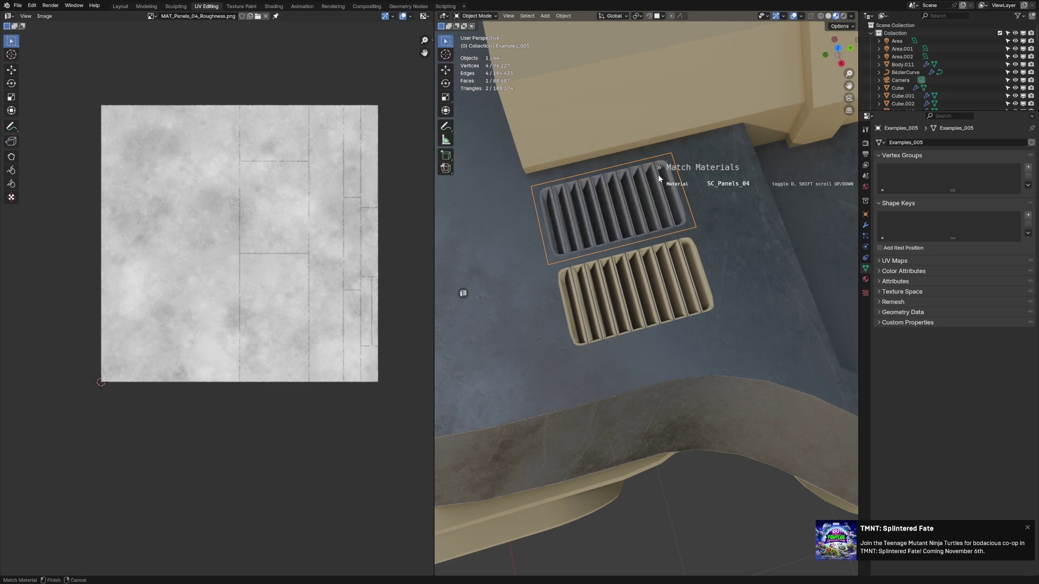
pyautogui.keyDown('shift'); pyautogui.scroll(-1, 659, 178); pyautogui.keyUp('shift')
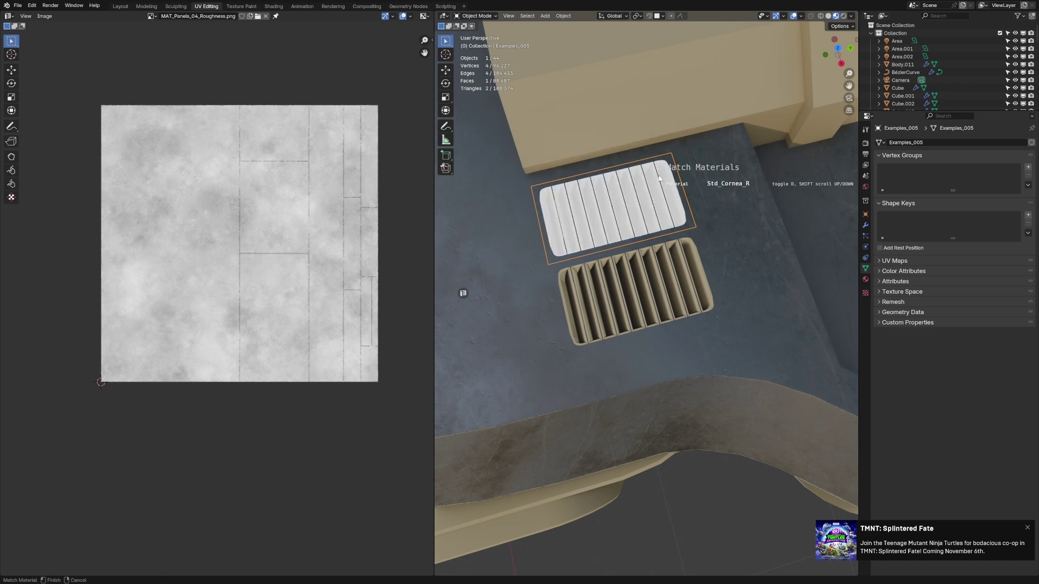
pyautogui.keyDown('shift'); pyautogui.scroll(-1, 659, 178); pyautogui.keyUp('shift')
pyautogui.keyDown('shift'); pyautogui.scroll(-3, 659, 179); pyautogui.keyUp('shift')
pyautogui.keyDown('shift'); pyautogui.scroll(1, 659, 178); pyautogui.keyUp('shift')
pyautogui.click(660, 179)
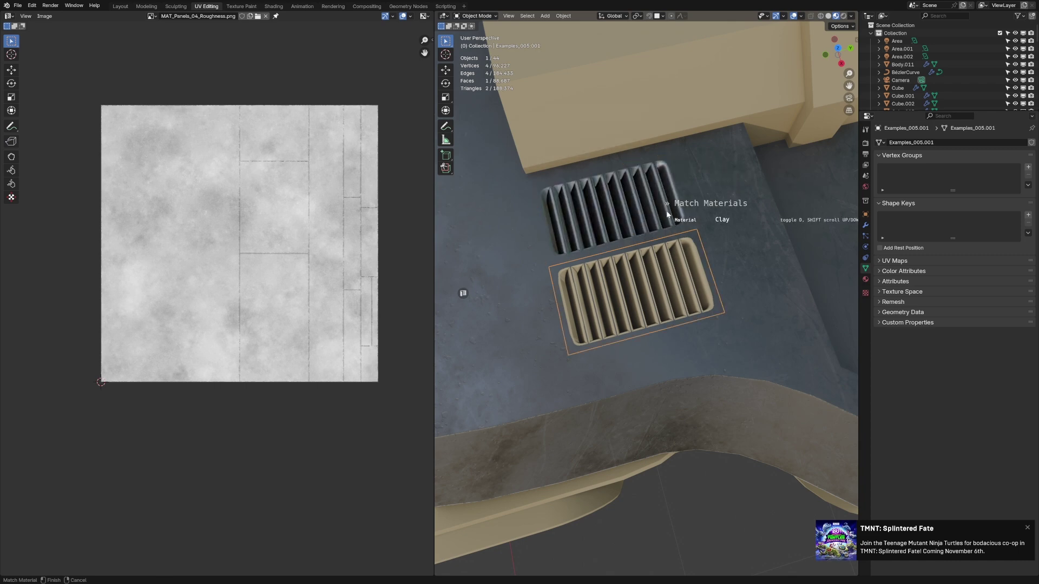
pyautogui.keyDown('shift'); pyautogui.scroll(-4, 666, 210); pyautogui.keyUp('shift')
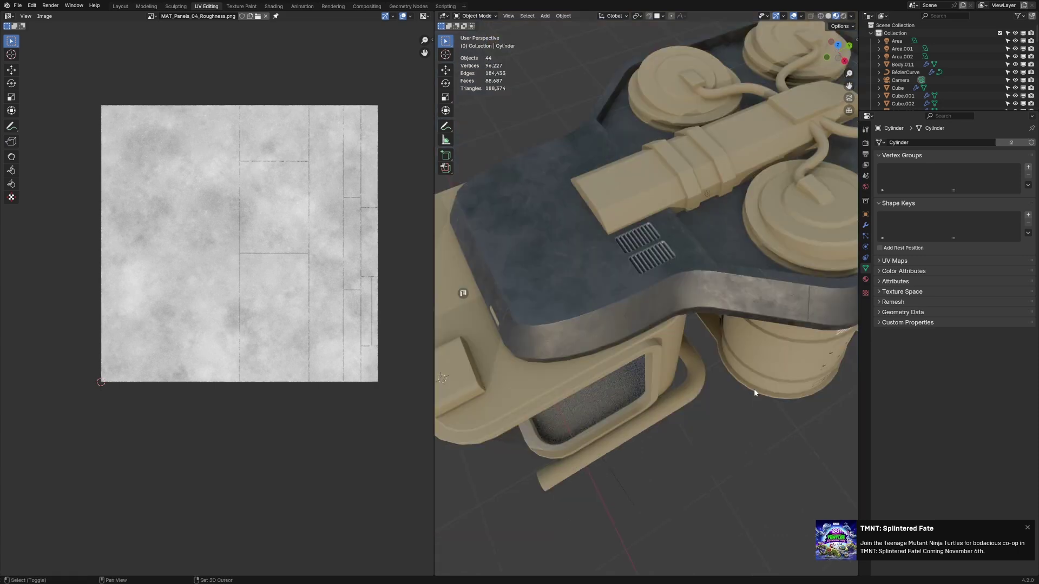
# Match the materials of the two slotted vent decals on the hull's side wall to the dark hull surface
pyautogui.keyDown('shift'); pyautogui.moveTo(754, 393); pyautogui.dragTo(750, 358, button='middle'); pyautogui.keyUp('shift')
pyautogui.keyDown('shift'); pyautogui.moveTo(671, 239); pyautogui.dragTo(511, 282, button='middle'); pyautogui.keyUp('shift')
pyautogui.moveTo(764, 294); pyautogui.dragTo(671, 259, button='middle')
pyautogui.scroll(1, 676, 253)
pyautogui.scroll(3, 681, 247)
pyautogui.click(656, 227)
pyautogui.press('d')
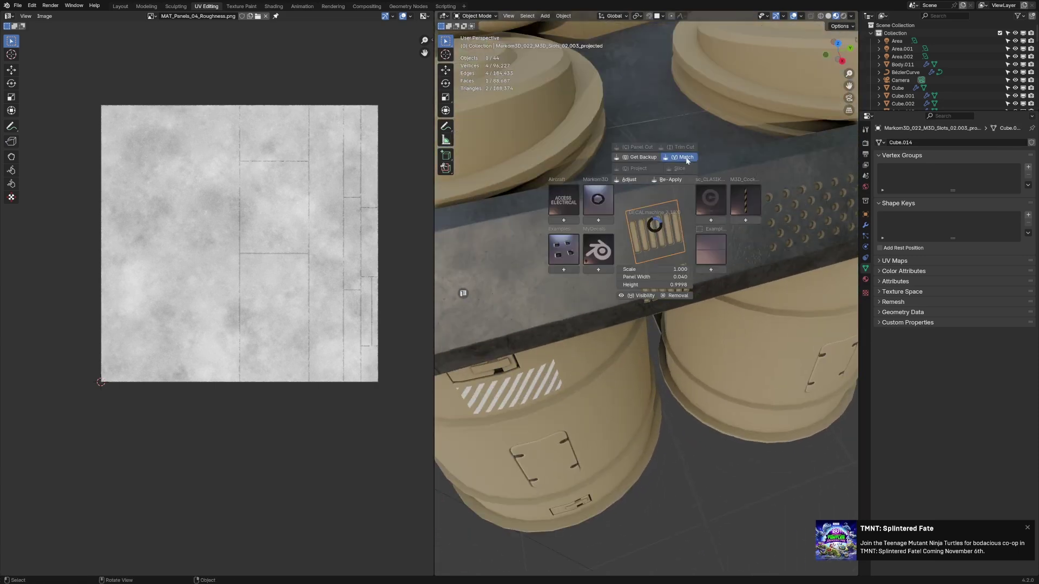
pyautogui.click(686, 160)
pyautogui.keyDown('shift'); pyautogui.scroll(-2, 686, 157); pyautogui.keyUp('shift')
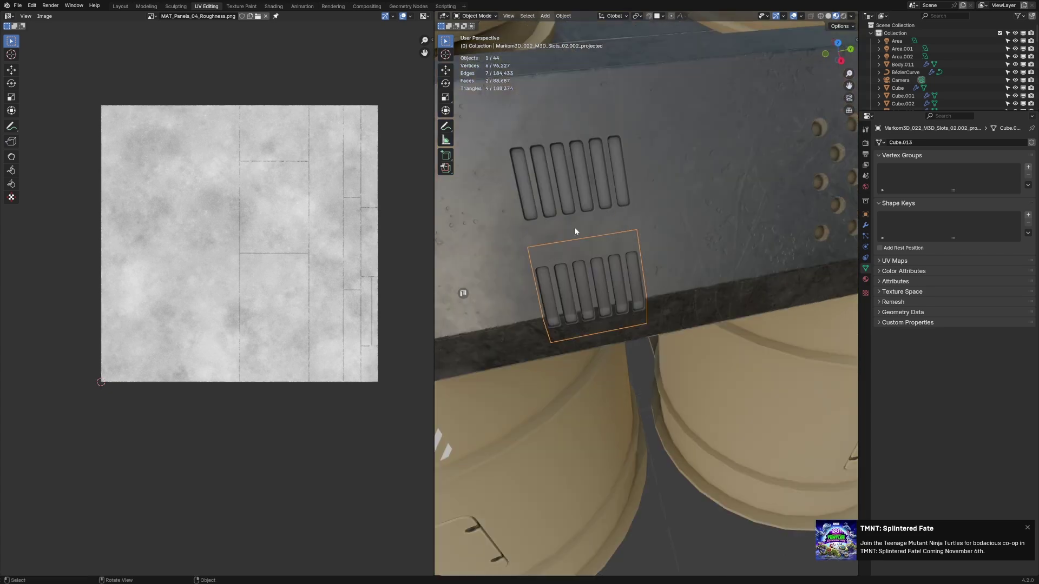
# Match the material of the perforated insert decal on the hull's side wall to the dark hull surface
pyautogui.keyDown('shift'); pyautogui.moveTo(602, 246); pyautogui.dragTo(676, 229, button='middle'); pyautogui.keyUp('shift')
pyautogui.click(671, 193)
pyautogui.press('d')
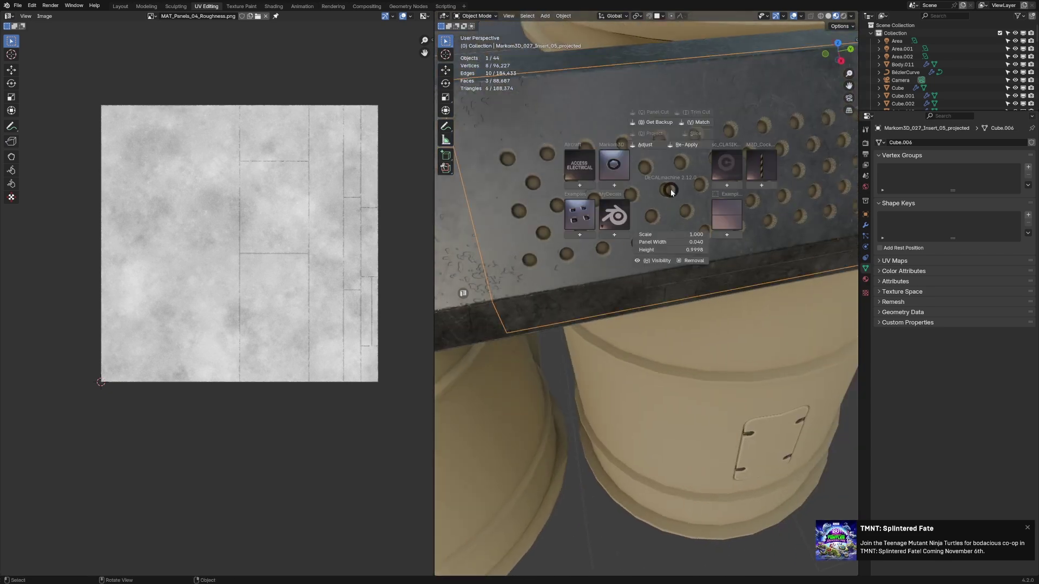
pyautogui.click(697, 127)
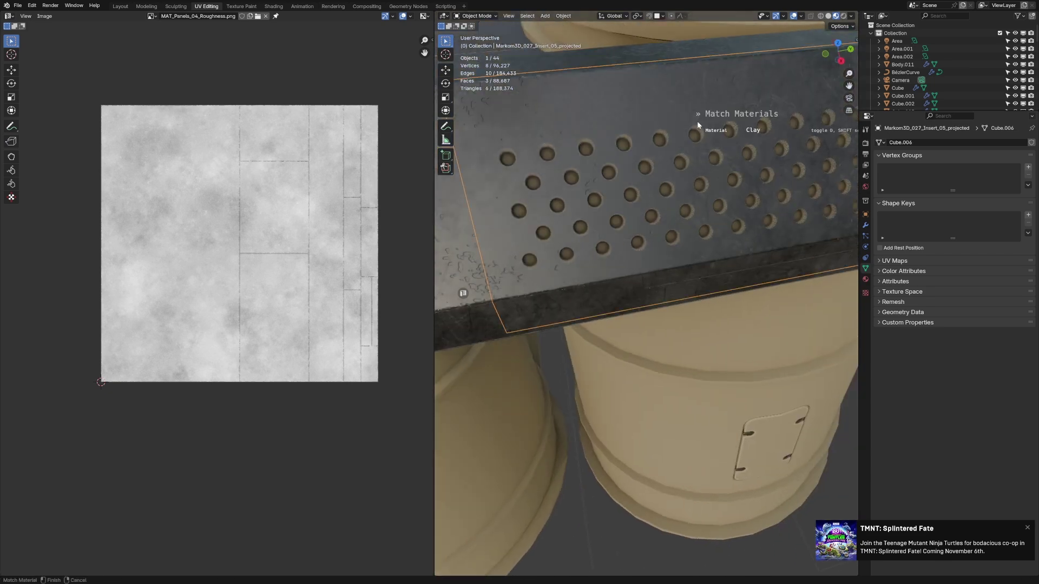
pyautogui.scroll(-2, 698, 121)
pyautogui.scroll(2, 685, 160)
pyautogui.scroll(-4, 684, 157)
pyautogui.click(684, 157)
pyautogui.scroll(-5, 684, 157)
pyautogui.moveTo(684, 157); pyautogui.dragTo(665, 183, button='middle')
# Match the barrel's upper latch decal to a metallic material and delete the hatch decal below it
pyautogui.moveTo(581, 248); pyautogui.dragTo(587, 228, button='middle')
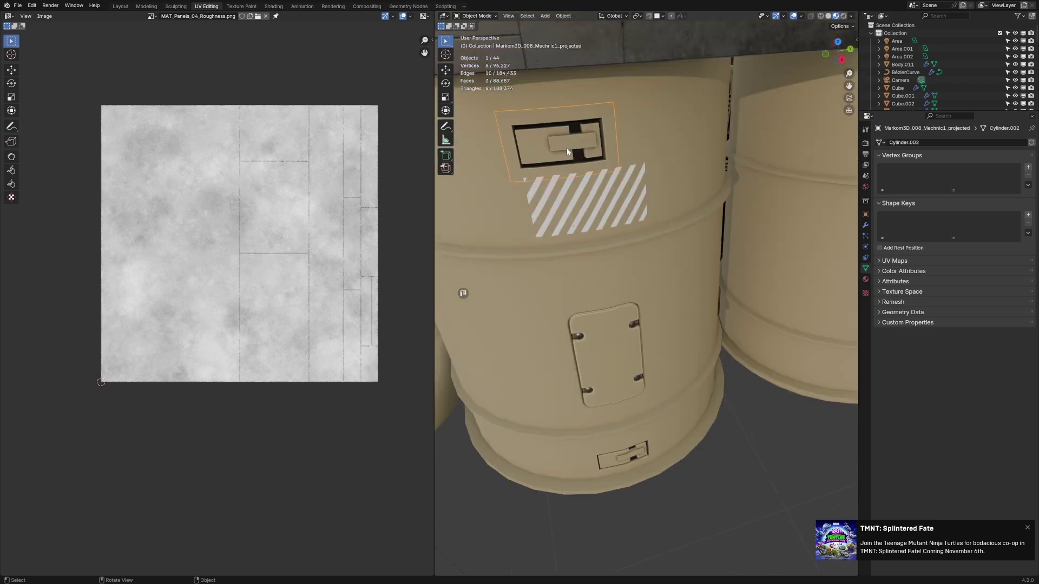
pyautogui.press('d')
pyautogui.click(607, 81)
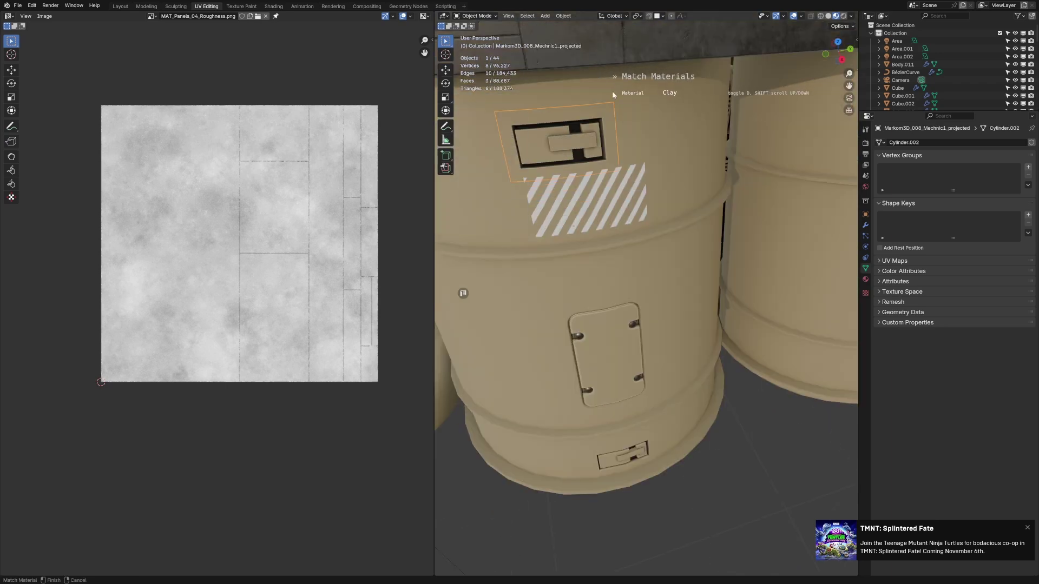
pyautogui.moveTo(607, 117); pyautogui.dragTo(643, 234, button='middle')
pyautogui.click(643, 234)
pyautogui.press('Delete')
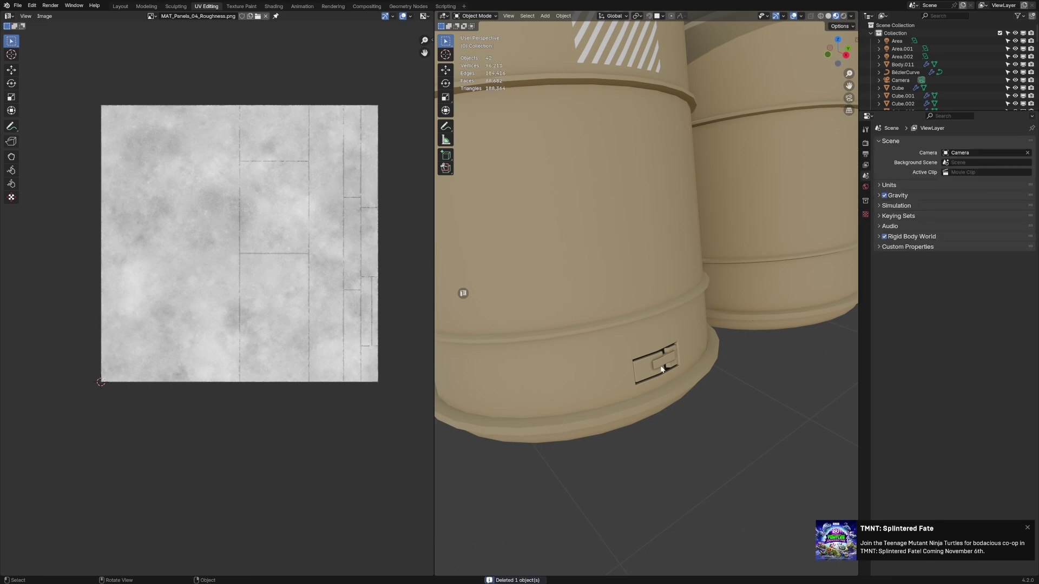
# Match the latch decal at the barrel's base to a metallic material and inspect the vehicle's front
pyautogui.click(662, 367)
pyautogui.moveTo(695, 291)
pyautogui.keyDown('ctrl'); pyautogui.mouseDown(button='middle')
pyautogui.moveTo(654, 328)
pyautogui.moveTo(644, 294)
pyautogui.moveTo(620, 323)
pyautogui.moveTo(590, 303)
pyautogui.moveTo(590, 290)
pyautogui.mouseUp(button='middle'); pyautogui.keyUp('ctrl')
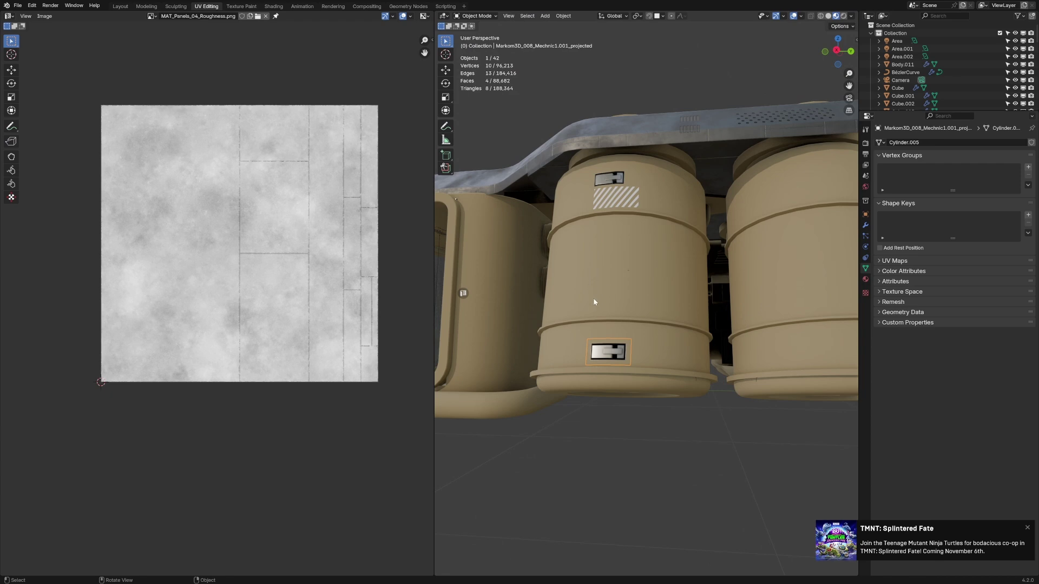
pyautogui.moveTo(624, 207); pyautogui.dragTo(770, 235, button='middle')
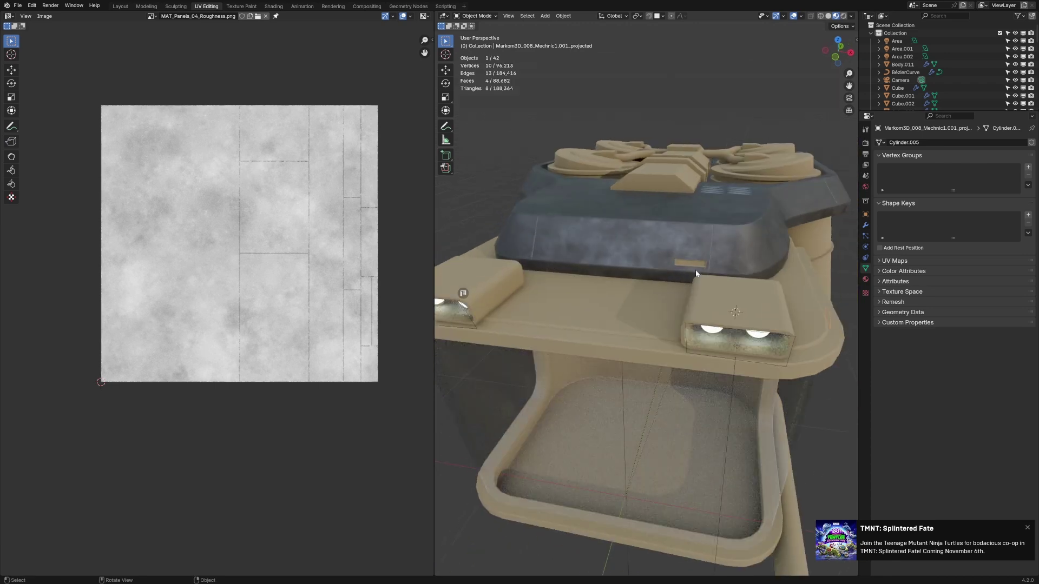
# Match the material of the slot decal on the hull's front to the dark hull surface
pyautogui.click(693, 266)
pyautogui.hotkey('alt', 'm')
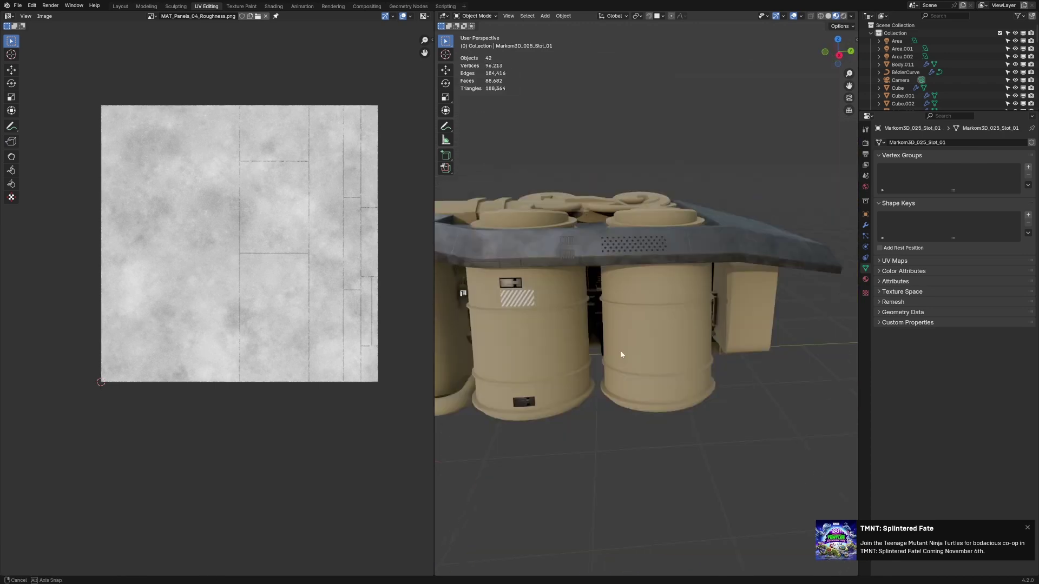
# Mark a seam along a lengthwise edge loop of the barrel, running across its underside
pyautogui.scroll(5, 768, 301)
pyautogui.click(606, 353)
pyautogui.keyDown('shift'); pyautogui.moveTo(769, 302); pyautogui.dragTo(694, 319, button='middle'); pyautogui.keyUp('shift')
pyautogui.press('Tab')
pyautogui.press('2')
pyautogui.keyDown('alt'); pyautogui.click(687, 318); pyautogui.keyUp('alt')
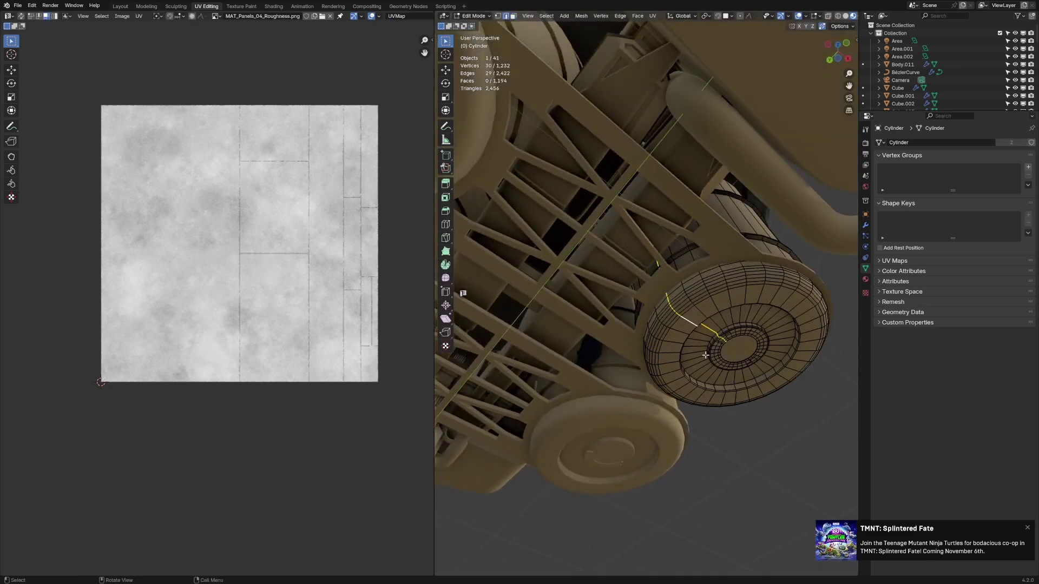
pyautogui.rightClick(705, 355)
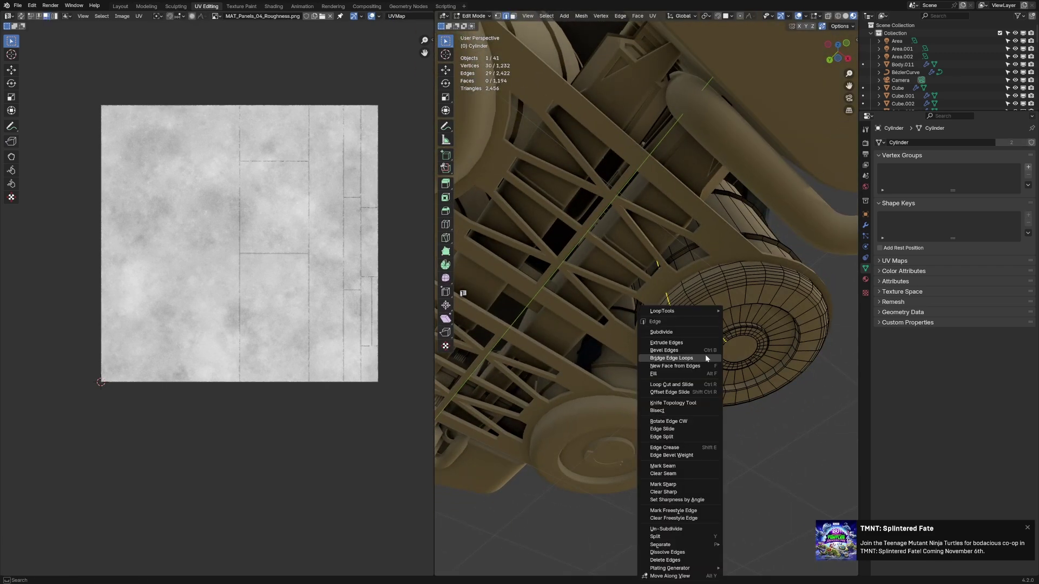
pyautogui.click(684, 466)
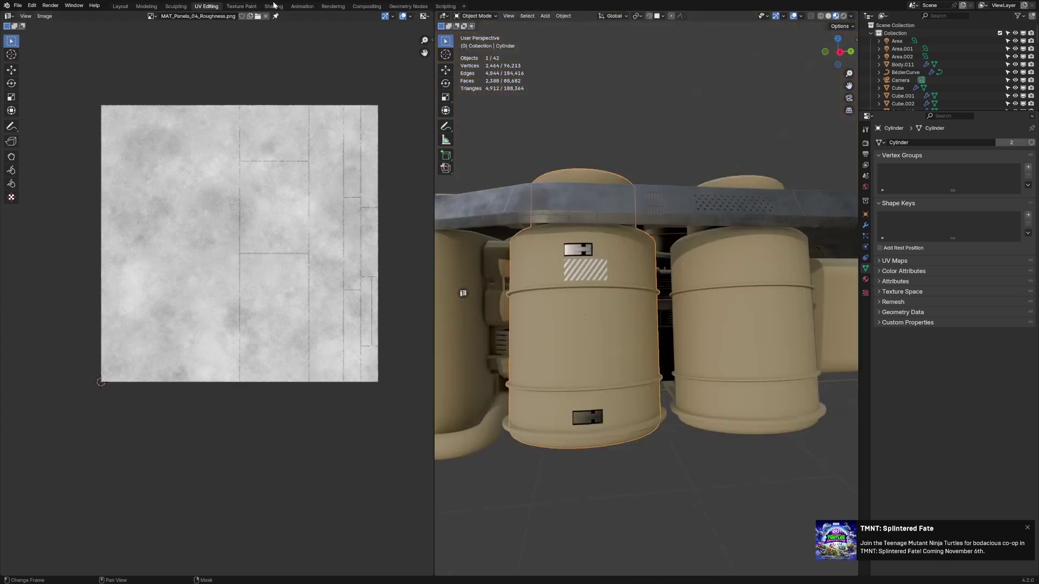
# Replace the barrel's Clay material with SC_Panels_04
pyautogui.click(865, 279)
pyautogui.click(880, 175)
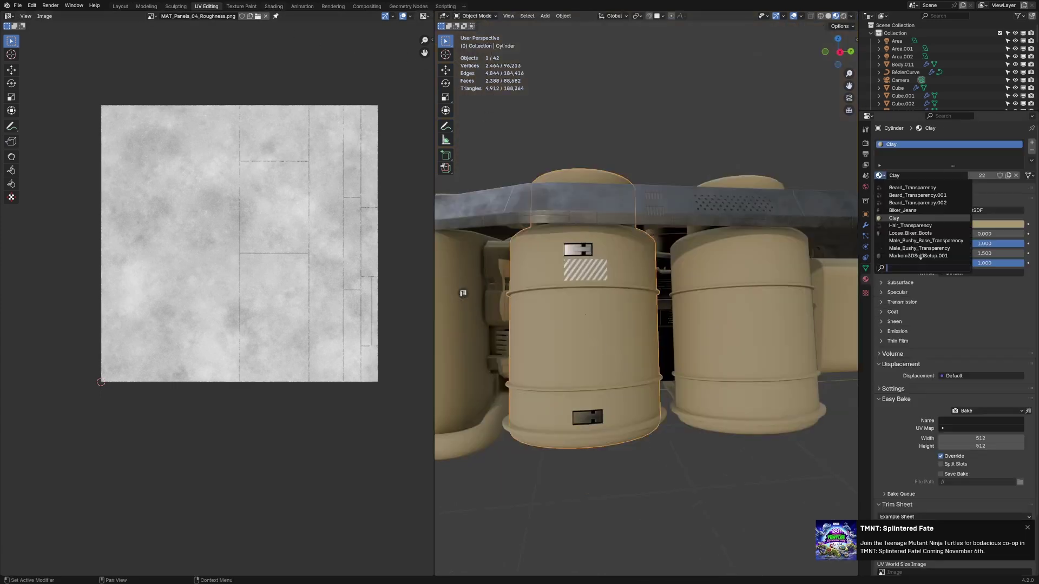
pyautogui.scroll(-4, 920, 254)
pyautogui.click(920, 248)
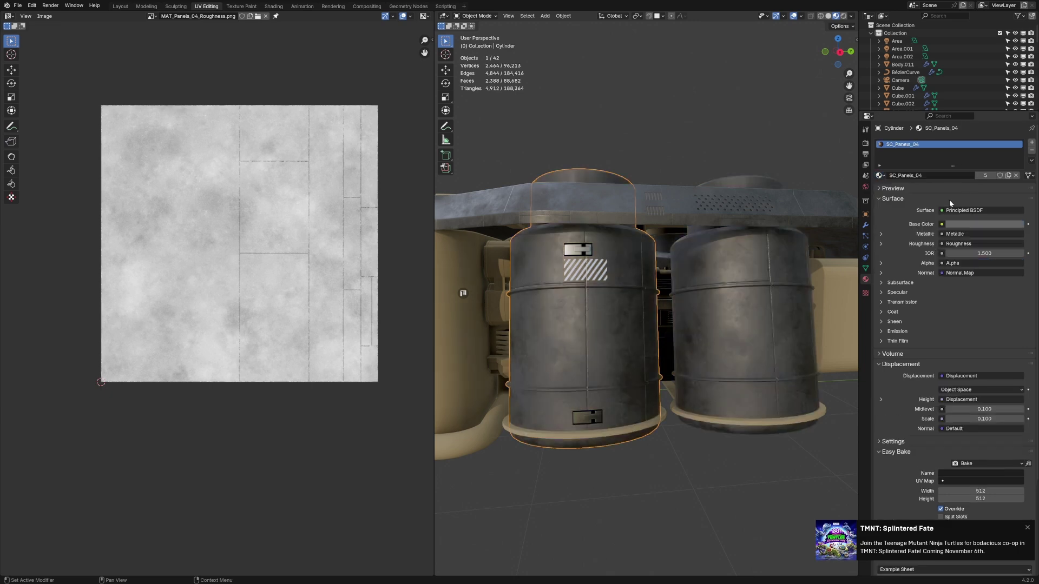
pyautogui.moveTo(664, 331); pyautogui.dragTo(595, 357, button='middle')
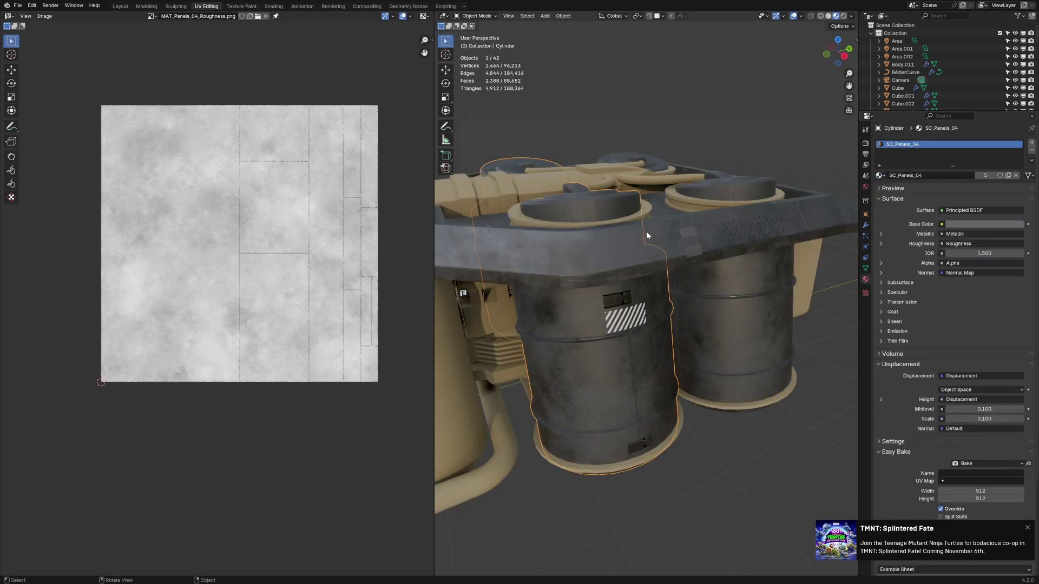
# Make a separate copy of the barrel's material named SC_Panels_04Light and give it a light pinkish-beige base color
pyautogui.click(1008, 176)
pyautogui.click(948, 176)
pyautogui.doubleClick(928, 175)
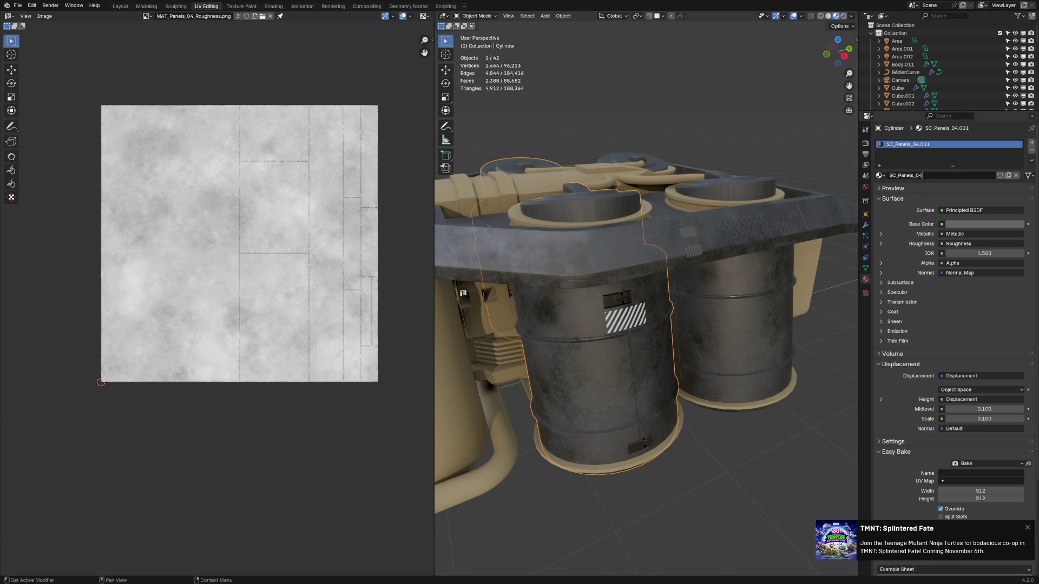
pyautogui.write('Light')
pyautogui.press('Return')
pyautogui.click(982, 224)
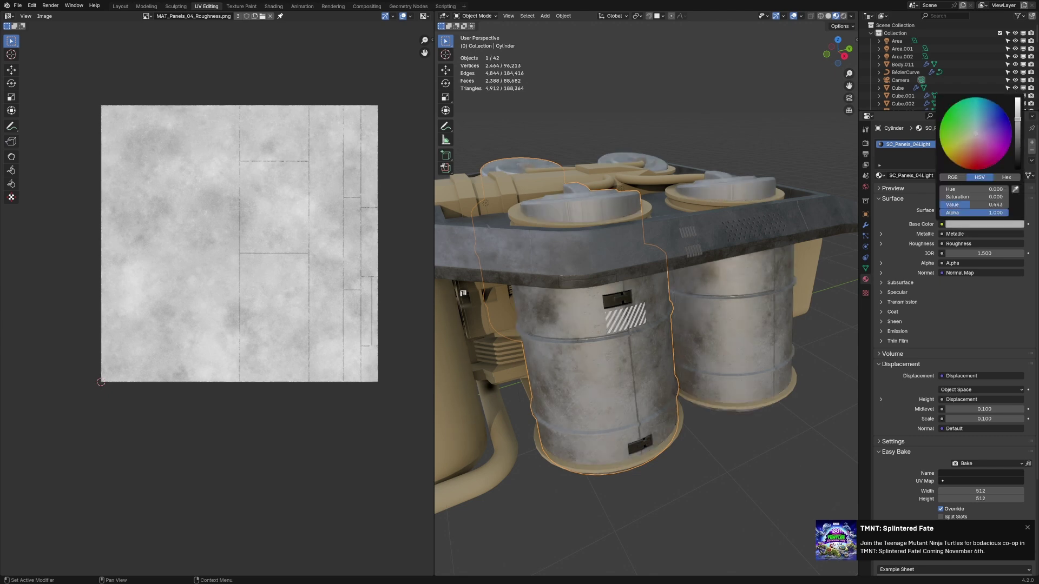
pyautogui.moveTo(1017, 119); pyautogui.dragTo(971, 137)
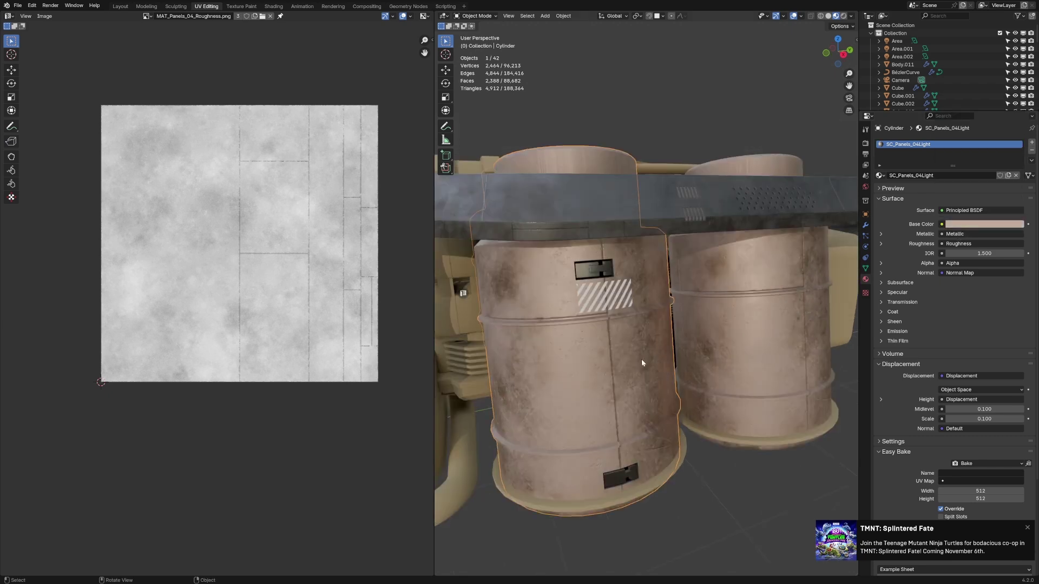
# Select the three wall bands between the barrel's hoops and unwrap them
pyautogui.keyDown('shift'); pyautogui.moveTo(641, 359); pyautogui.dragTo(710, 328, button='middle'); pyautogui.keyUp('shift')
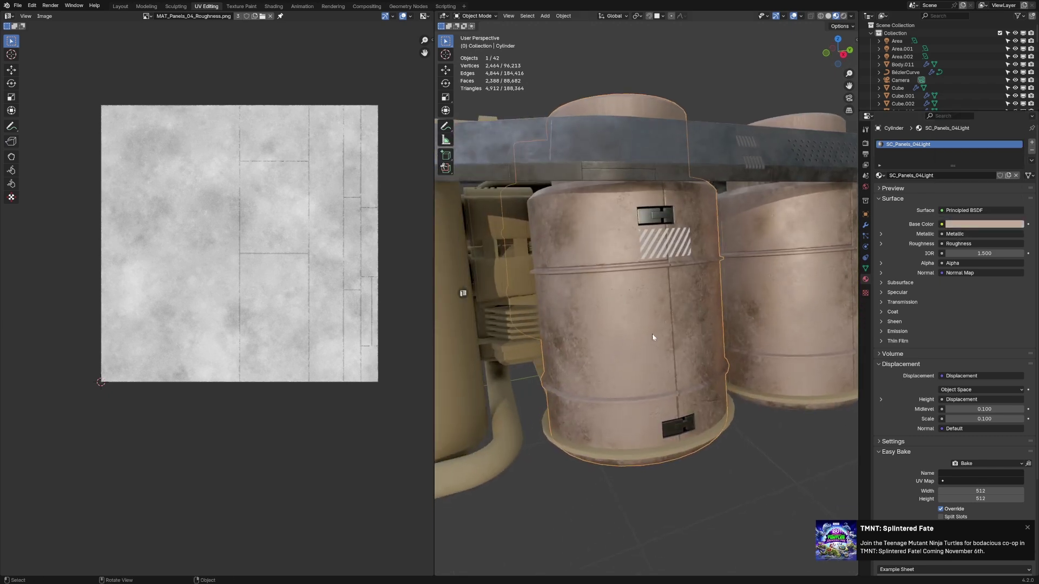
pyautogui.moveTo(652, 337); pyautogui.dragTo(633, 265, button='middle')
pyautogui.moveTo(631, 351)
pyautogui.mouseDown(button='middle')
pyautogui.moveTo(638, 376)
pyautogui.moveTo(632, 352)
pyautogui.mouseUp(button='middle')
pyautogui.press('Tab')
pyautogui.scroll(1, 635, 332)
pyautogui.press('3')
pyautogui.keyDown('alt'); pyautogui.click(630, 307); pyautogui.keyUp('alt')
pyautogui.keyDown('alt'); pyautogui.keyDown('shift'); pyautogui.click(655, 184); pyautogui.keyUp('shift'); pyautogui.keyUp('alt')
pyautogui.keyDown('alt'); pyautogui.keyDown('shift'); pyautogui.click(671, 430); pyautogui.keyUp('shift'); pyautogui.keyUp('alt')
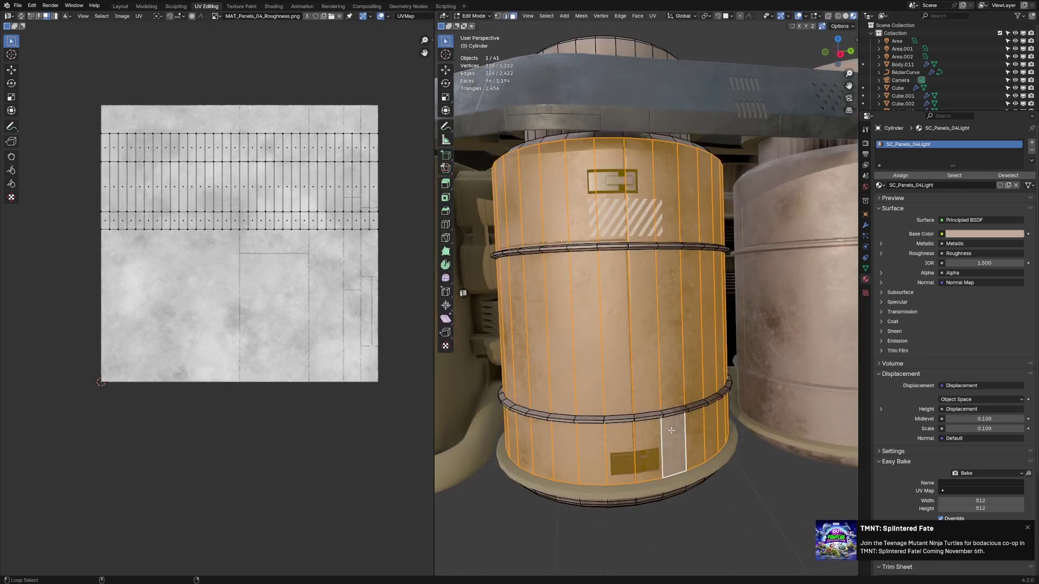
pyautogui.press('u')
pyautogui.click(673, 434)
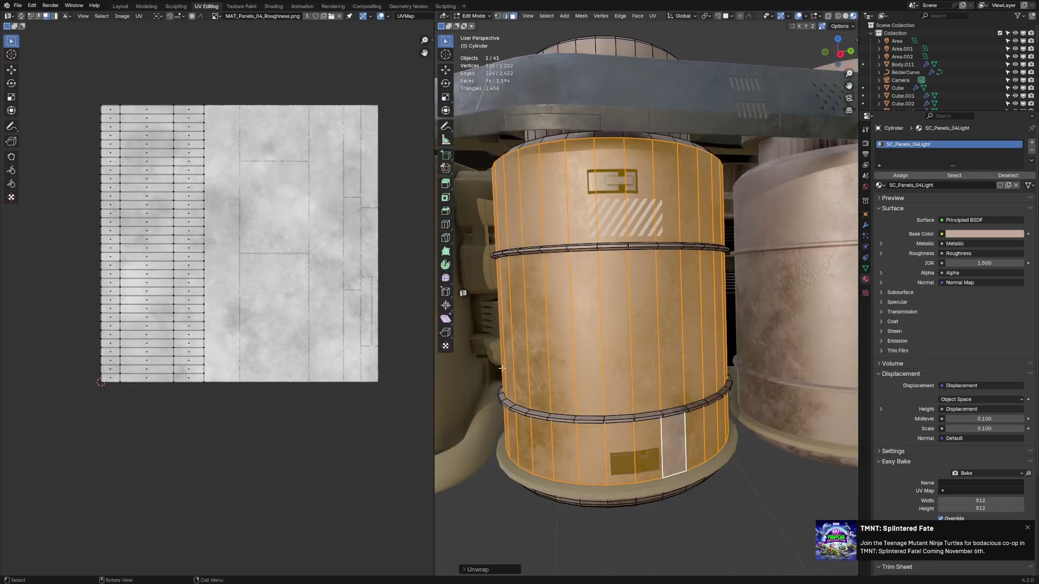
# Move and scale up the barrel wall's UVs so the texture's panel lines run across the barrel
pyautogui.press('a')
pyautogui.press('g')
pyautogui.click(321, 293)
pyautogui.press('s')
pyautogui.click(365, 310)
pyautogui.press('g')
pyautogui.click(369, 310)
pyautogui.scroll(3, 407, 314)
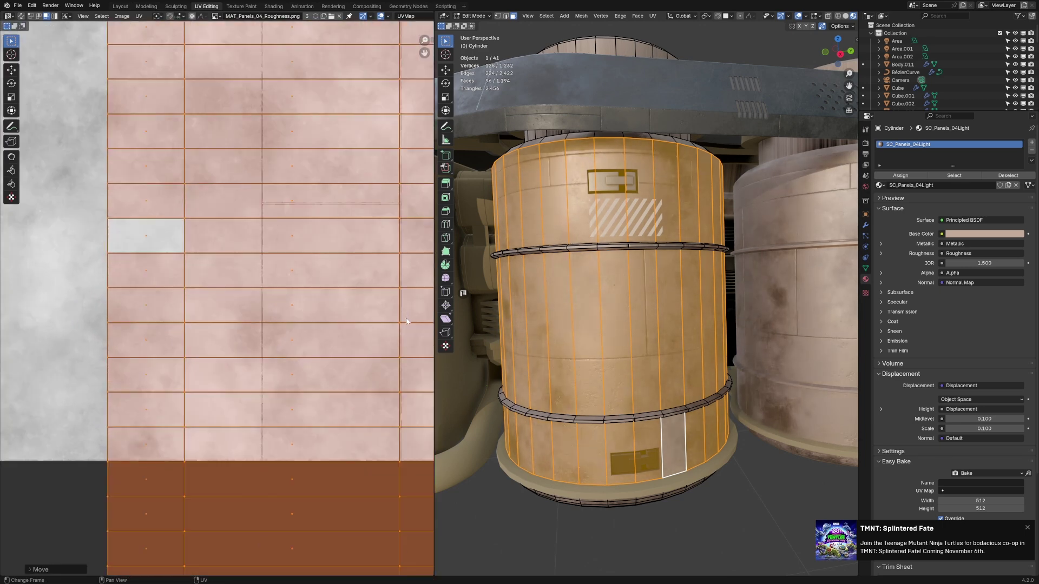
pyautogui.press('s')
pyautogui.click(399, 311)
pyautogui.moveTo(399, 311); pyautogui.dragTo(269, 316, button='middle')
pyautogui.press('s')
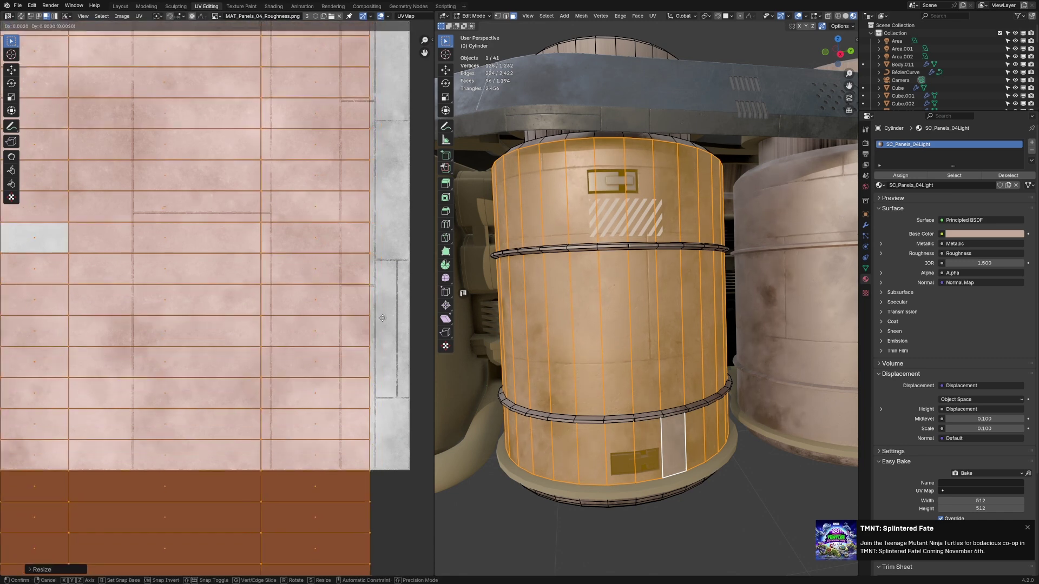
pyautogui.click(415, 328)
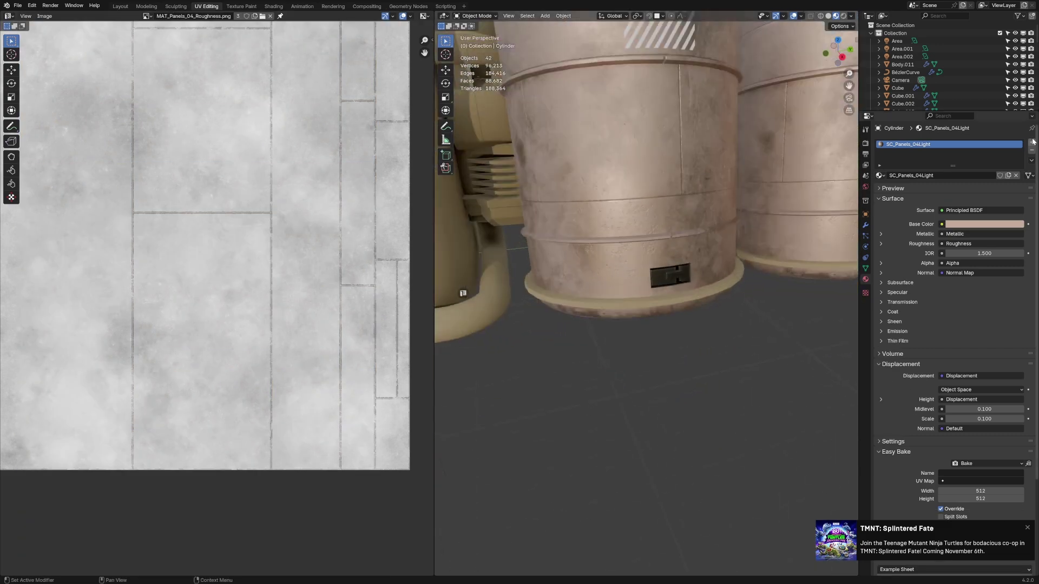
# Add a second material slot to the barrel with SC_Panels_04
pyautogui.click(1032, 142)
pyautogui.click(879, 188)
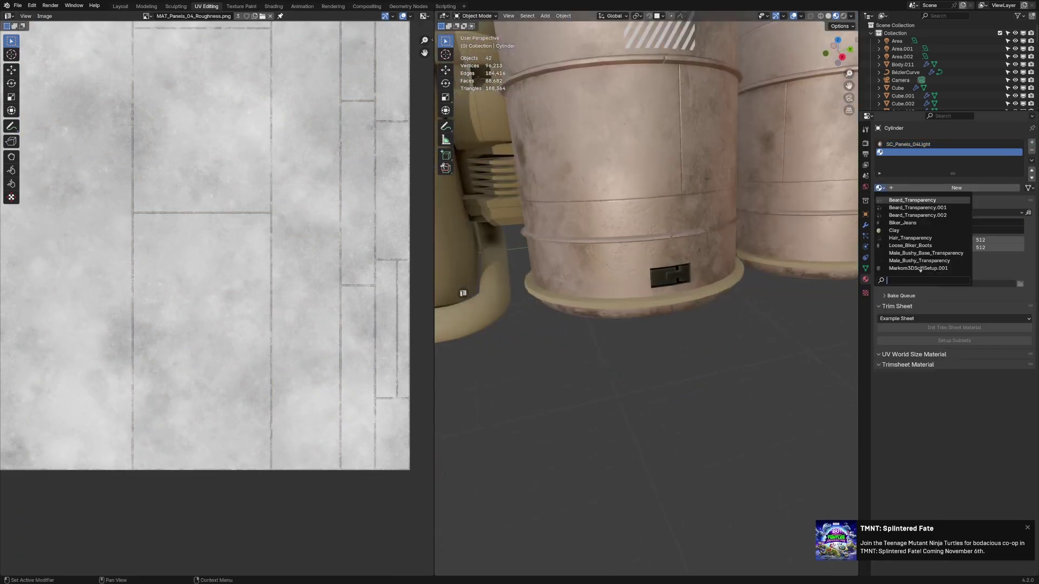
pyautogui.write('sc')
pyautogui.click(905, 200)
# Select both hoops around the barrel, rotate their UVs by 90 degrees, and reposition and scale them on the texture
pyautogui.press('Tab')
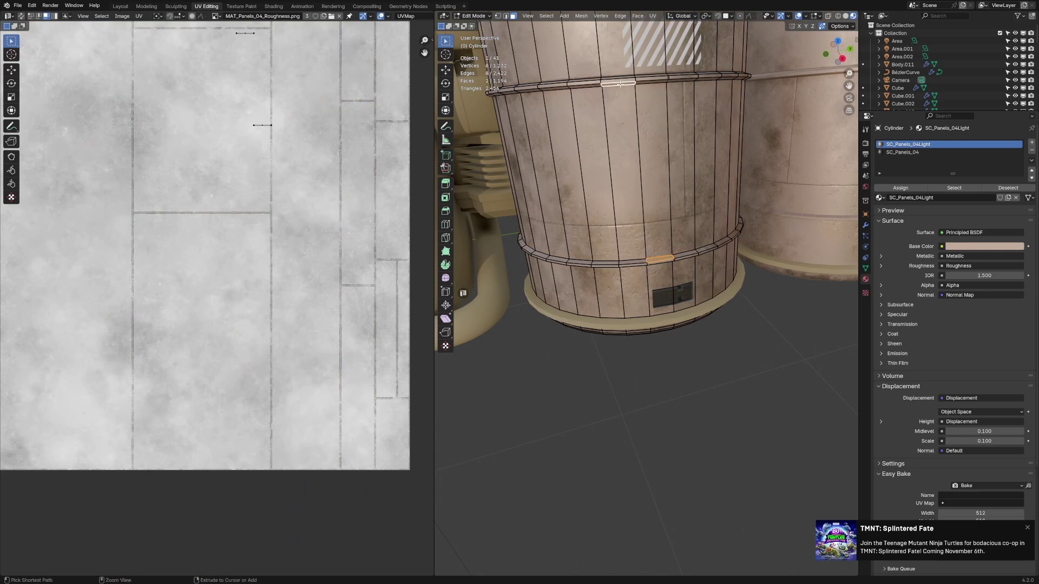
pyautogui.hotkey('ctrl', 'l')
pyautogui.scroll(-2, 284, 201)
pyautogui.write('ar90')
pyautogui.press('Return')
pyautogui.press('g')
pyautogui.click(168, 252)
pyautogui.press('s')
pyautogui.click(243, 260)
# Assign the dark SC_Panels_04 material to the barrel's two hoops
pyautogui.click(903, 152)
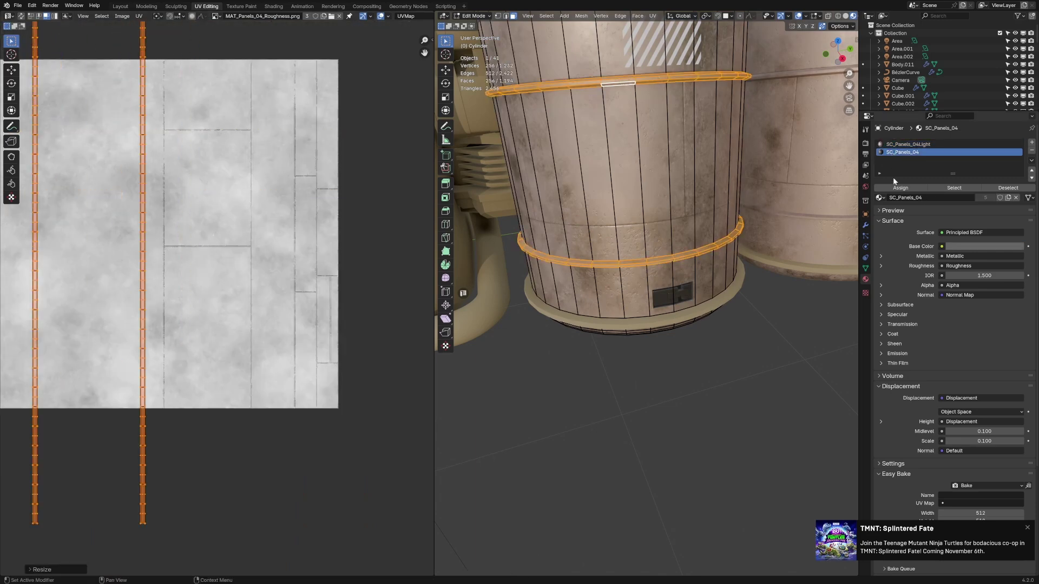
pyautogui.click(900, 188)
pyautogui.press('Tab')
# Replace the Clay material on the rim around the barrel's base with SC_Panels_04
pyautogui.scroll(-2, 698, 292)
pyautogui.moveTo(698, 292); pyautogui.dragTo(679, 190, button='middle')
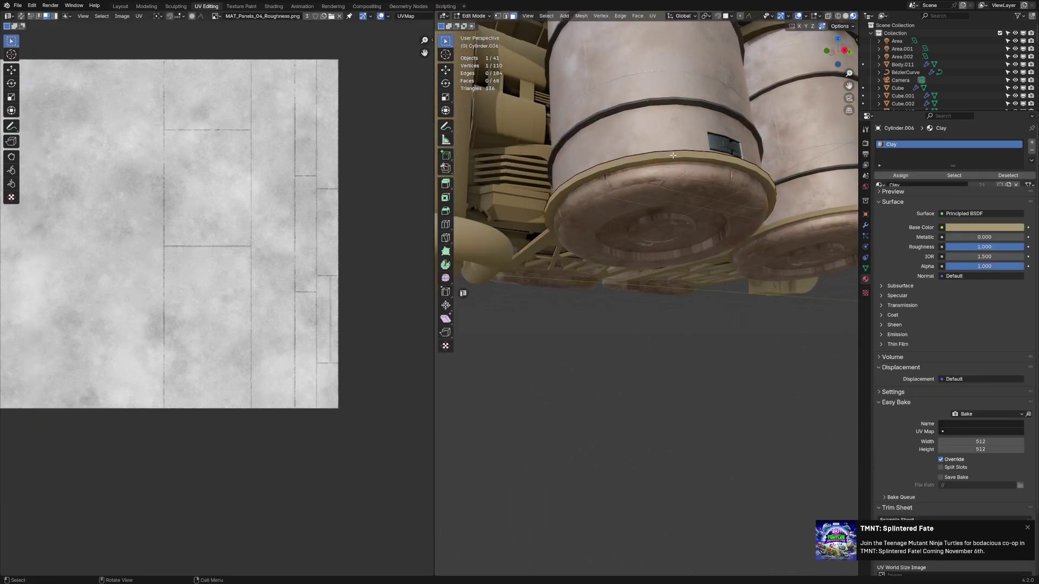
pyautogui.keyDown('alt'); pyautogui.click(672, 156); pyautogui.keyUp('alt')
pyautogui.click(880, 187)
pyautogui.write('sc')
pyautogui.click(904, 197)
pyautogui.press('Tab')
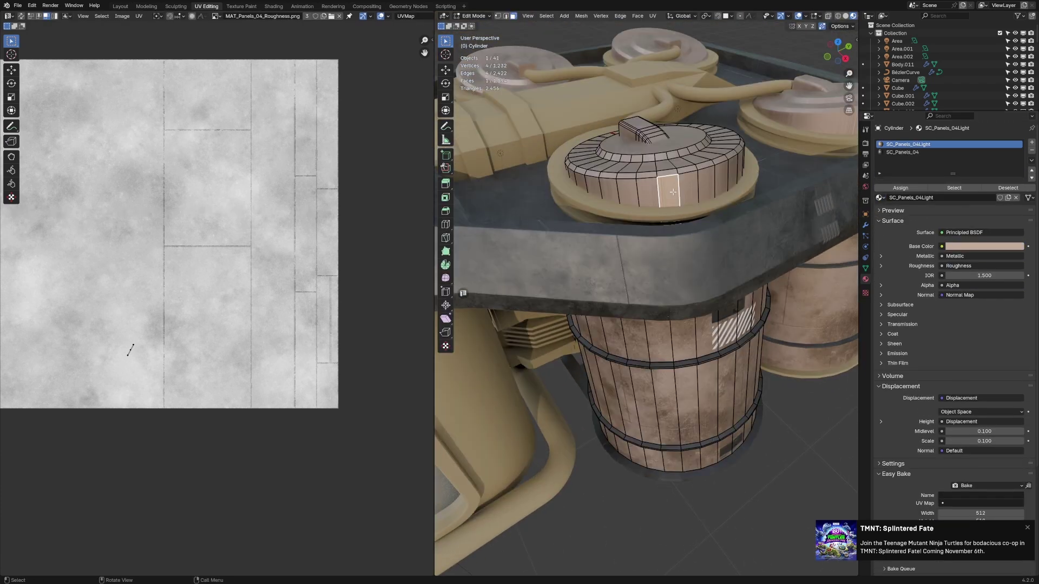
# Select the barrel lid's top and side faces and assign them the SC_Panels_04 material
pyautogui.keyDown('alt'); pyautogui.click(673, 191); pyautogui.keyUp('alt')
pyautogui.press('ctrl+KP_Add')
pyautogui.press('ctrl+KP_Add')
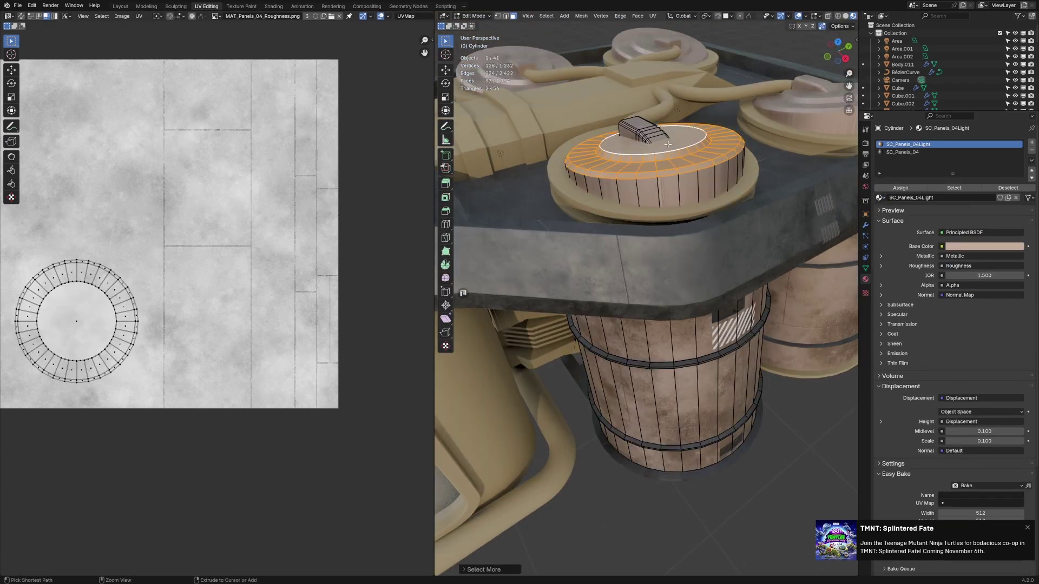
pyautogui.click(668, 145)
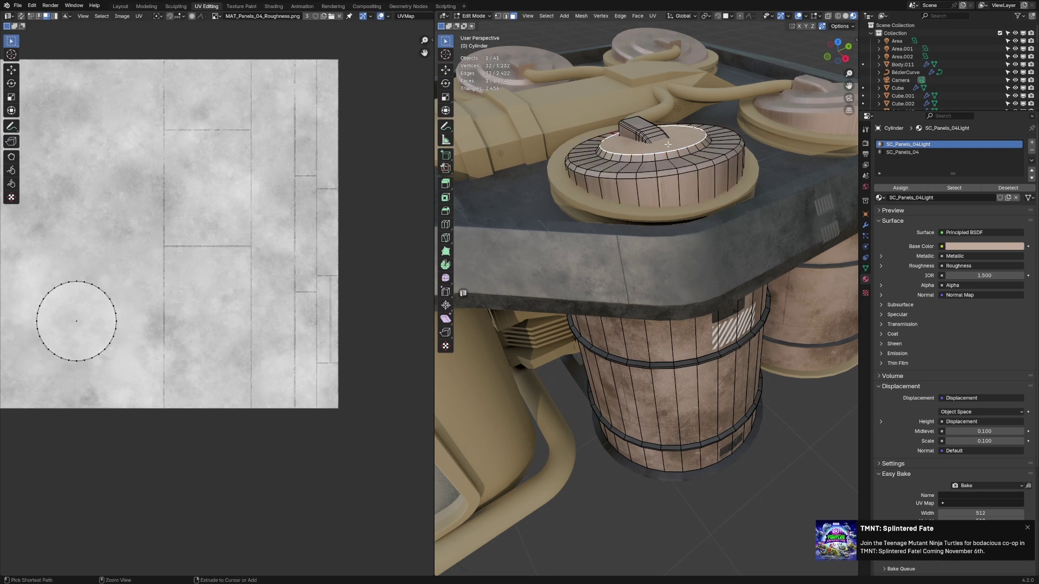
pyautogui.press('ctrl+KP_Add')
pyautogui.press('ctrl+KP_Add')
pyautogui.press('ctrl+KP_Add')
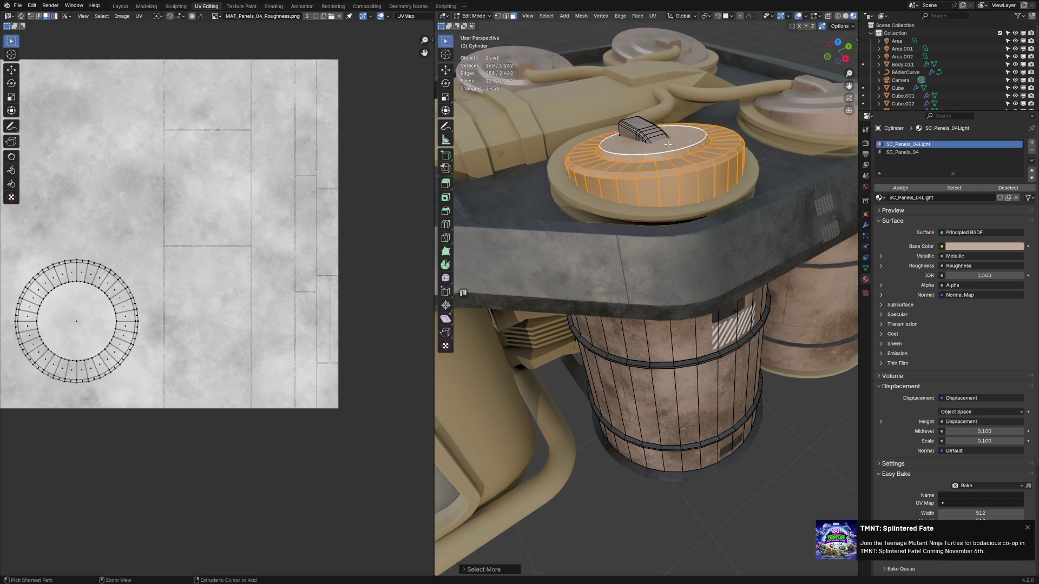
pyautogui.moveTo(672, 145); pyautogui.dragTo(609, 113, button='middle')
pyautogui.click(903, 152)
pyautogui.click(900, 188)
# Reduce the lid selection to its top faces without the side wall and unwrap them
pyautogui.moveTo(602, 217); pyautogui.dragTo(604, 266, button='middle')
pyautogui.scroll(3, 602, 238)
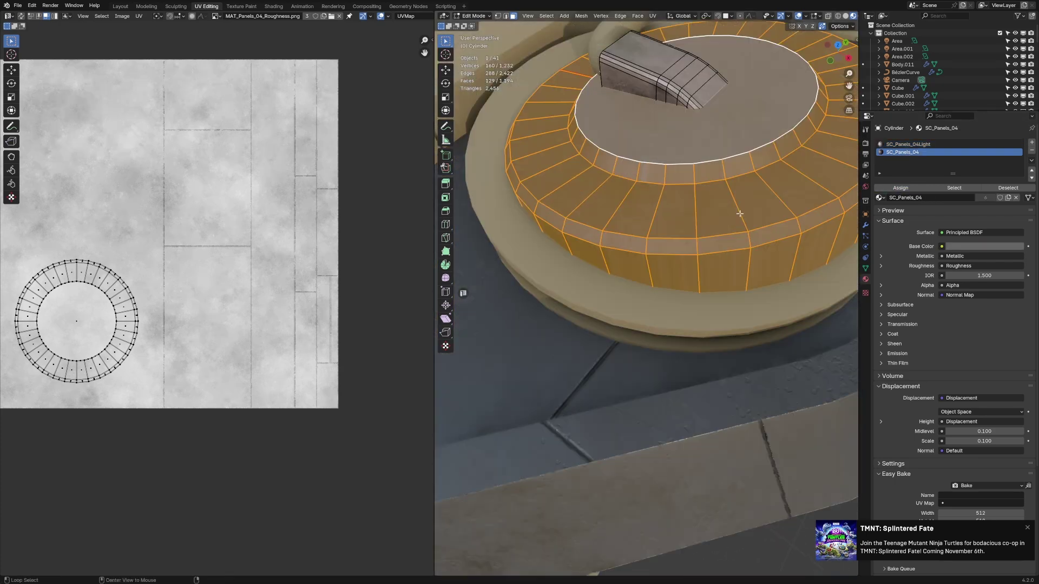
pyautogui.press('ctrl+KP_Subtract')
pyautogui.press('ctrl+KP_Subtract')
pyautogui.press('ctrl+KP_Add')
pyautogui.press('ctrl+KP_Add')
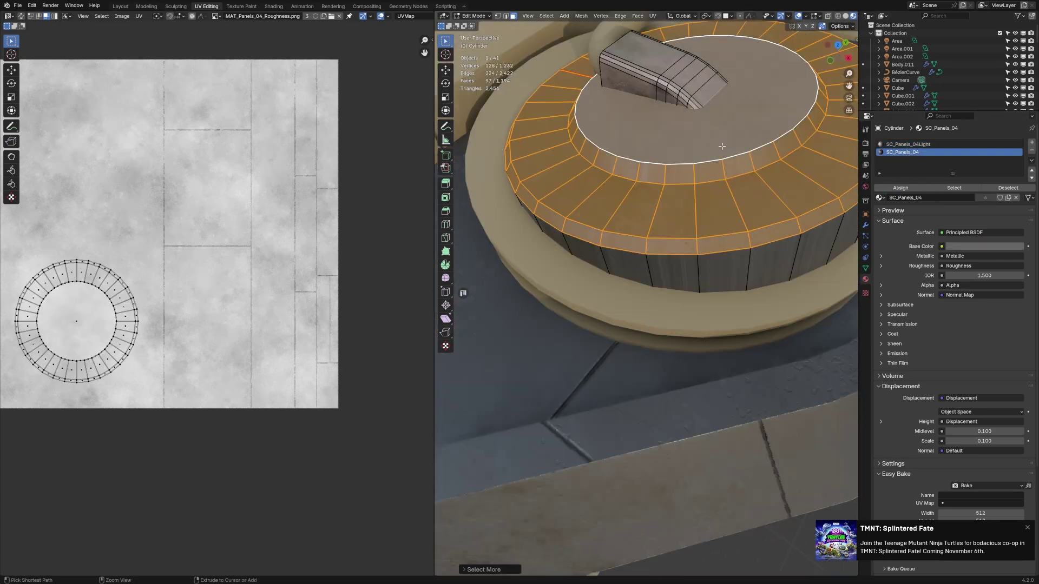
pyautogui.scroll(-2, 542, 229)
pyautogui.press('u')
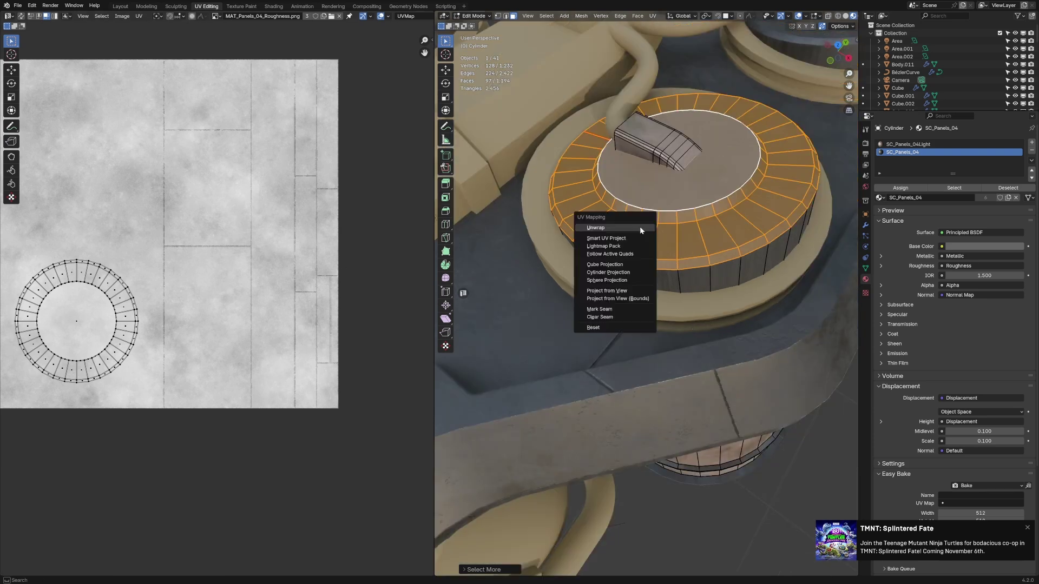
pyautogui.click(640, 227)
# Scale down the UVs of the lid's central disc and move them onto a plain area of the texture
pyautogui.click(694, 188)
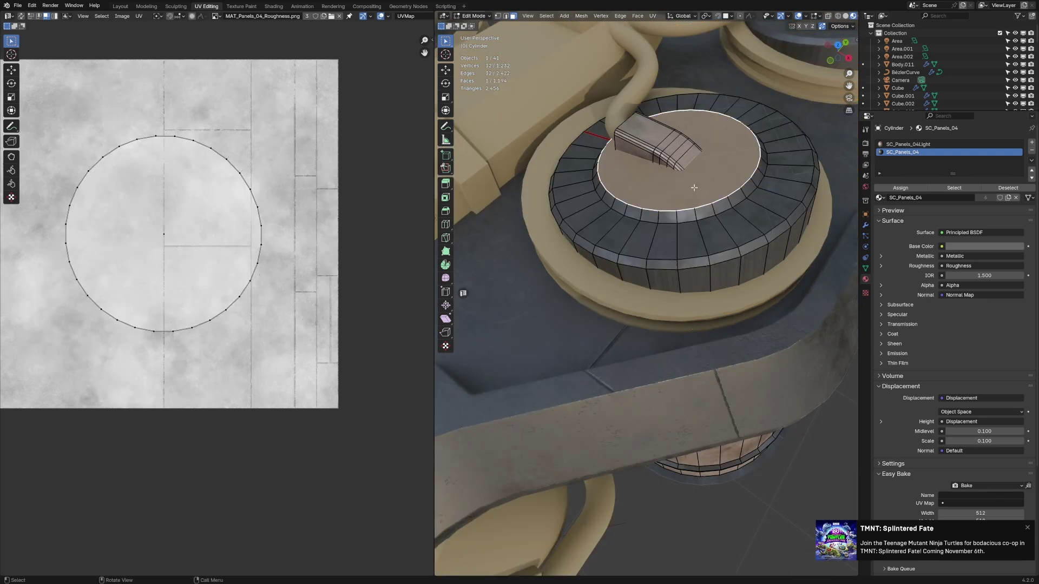
pyautogui.press('a')
pyautogui.press('s')
pyautogui.click(319, 264)
pyautogui.press('g')
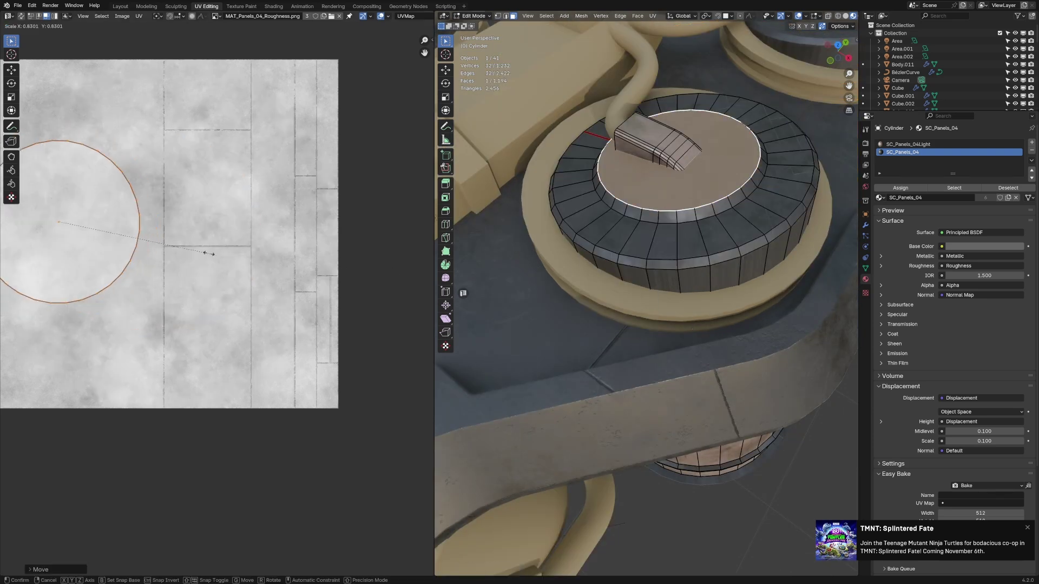
pyautogui.click(224, 192)
# Select the lid's sloped ring together with its side wall and unwrap them as one strip
pyautogui.keyDown('alt'); pyautogui.click(695, 265); pyautogui.keyUp('alt')
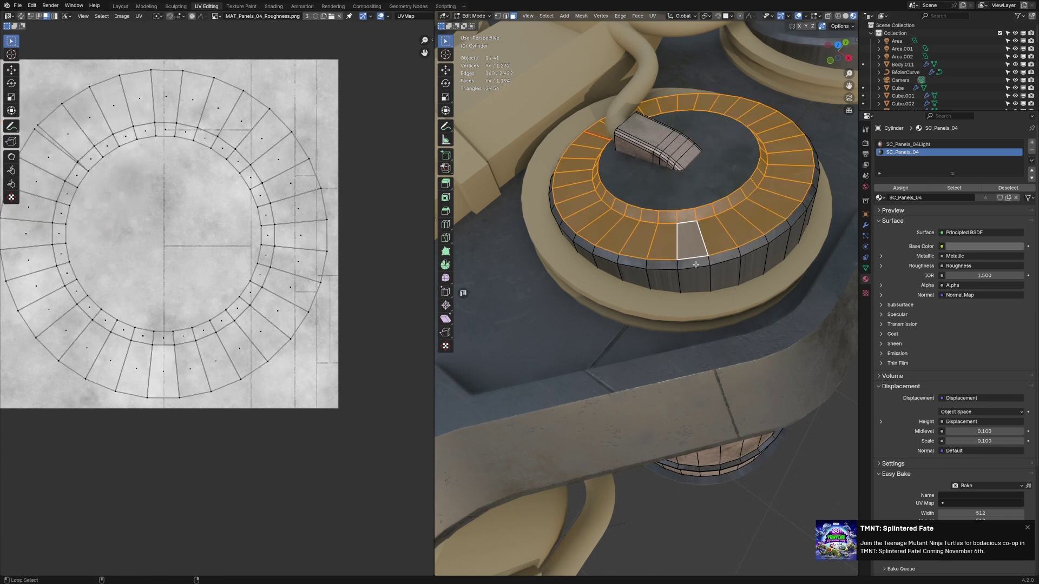
pyautogui.keyDown('alt'); pyautogui.keyDown('shift'); pyautogui.click(671, 276); pyautogui.keyUp('shift'); pyautogui.keyUp('alt')
pyautogui.press('u')
pyautogui.click(703, 271)
pyautogui.scroll(-3, 352, 249)
pyautogui.press('KP_Decimal')
pyautogui.scroll(3, 325, 220)
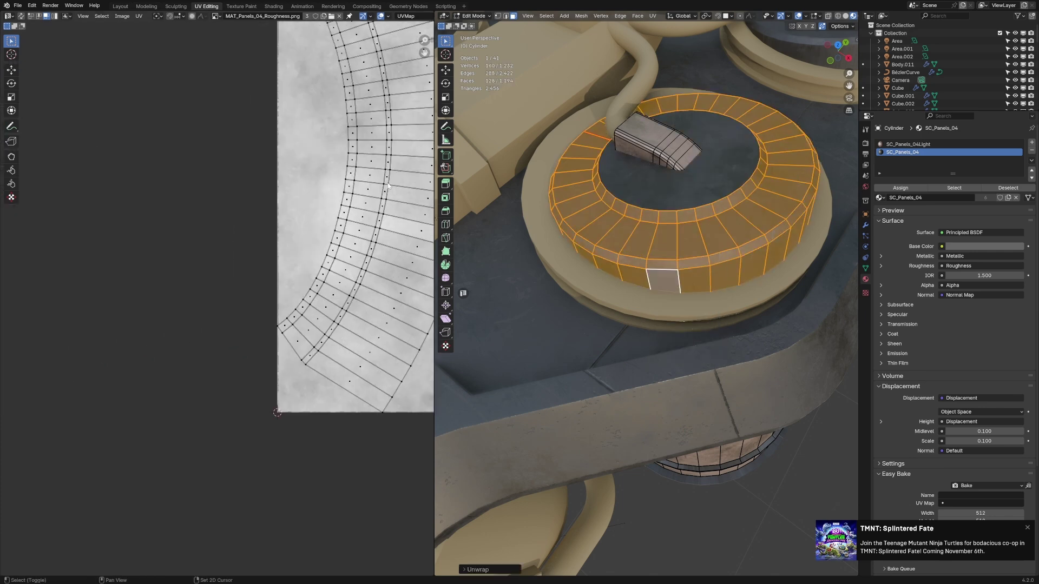
# Square up one side face in the lid's curved UV strip by scaling its edges to 0 along their axes
pyautogui.press('2')
pyautogui.click(353, 161)
pyautogui.press('s')
pyautogui.press('y')
pyautogui.press('0')
pyautogui.press('Return')
pyautogui.click(355, 178)
pyautogui.press('s')
pyautogui.press('y')
pyautogui.press('0')
pyautogui.press('Return')
pyautogui.click(291, 172)
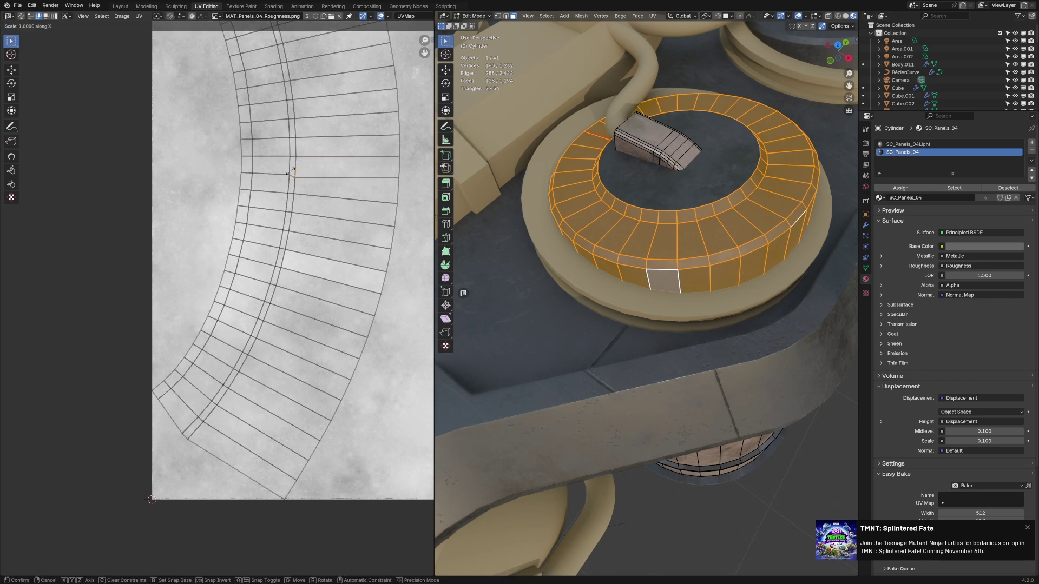
pyautogui.click(405, 163)
# Straighten the lid's curved UV strip with Follow Active Quads, based on the squared face
pyautogui.press('a')
pyautogui.press('3')
pyautogui.click(372, 174)
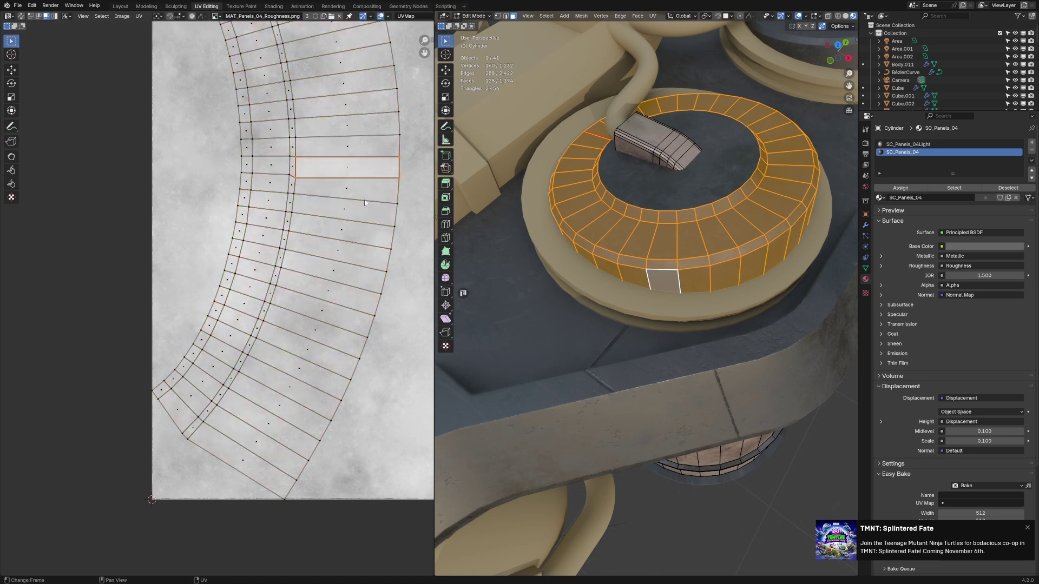
pyautogui.rightClick(364, 203)
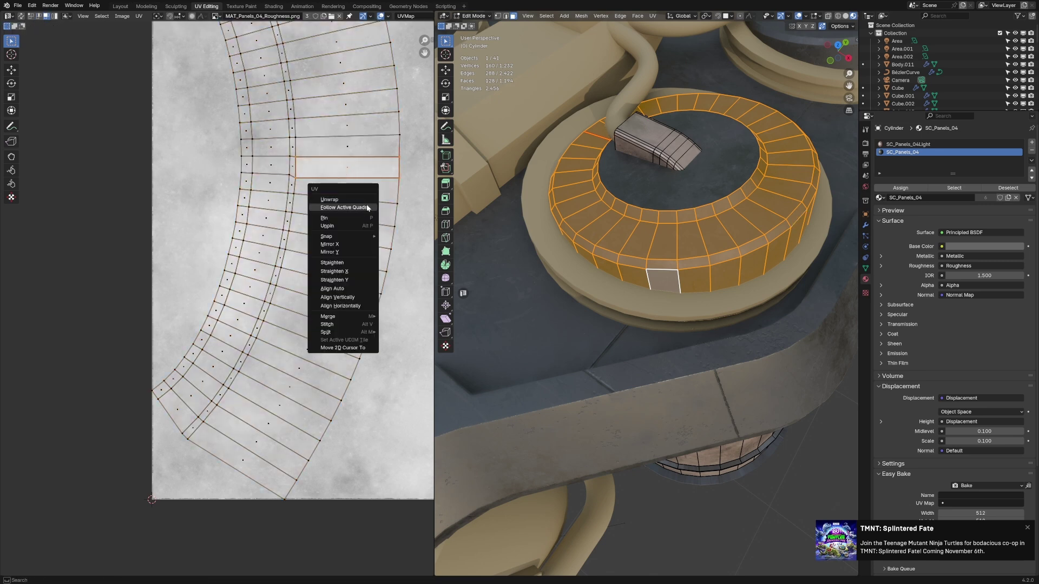
pyautogui.press('Escape')
pyautogui.hotkey('ctrl', 'i')
pyautogui.rightClick(364, 187)
pyautogui.click(363, 189)
pyautogui.scroll(-2, 405, 240)
pyautogui.moveTo(405, 239); pyautogui.dragTo(210, 272, button='middle')
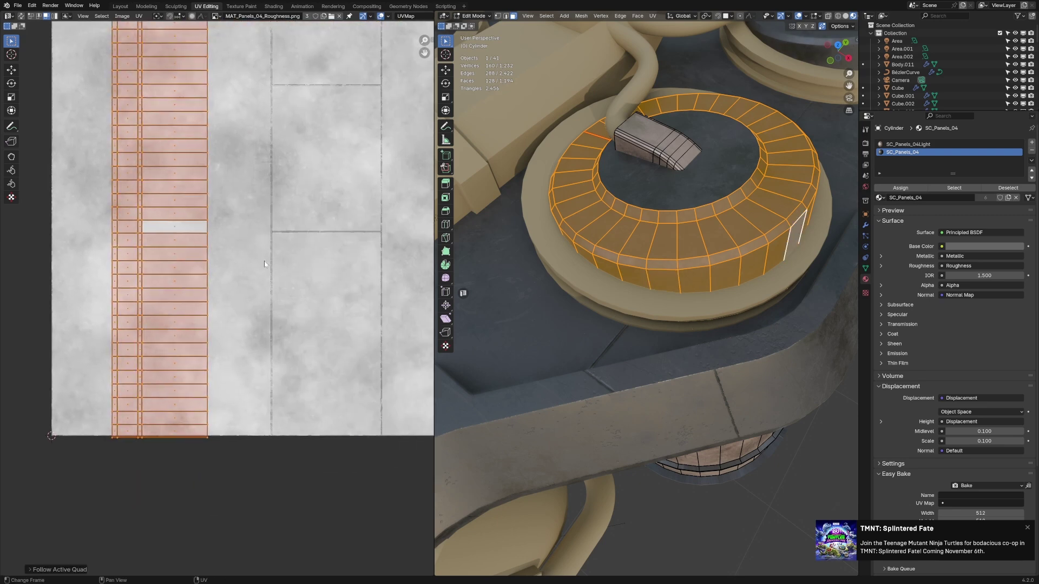
# Move and enlarge the lid's straightened UV strip so it spans the widest plain column of the texture
pyautogui.press('g')
pyautogui.click(233, 274)
pyautogui.press('s')
pyautogui.click(336, 284)
pyautogui.press('s')
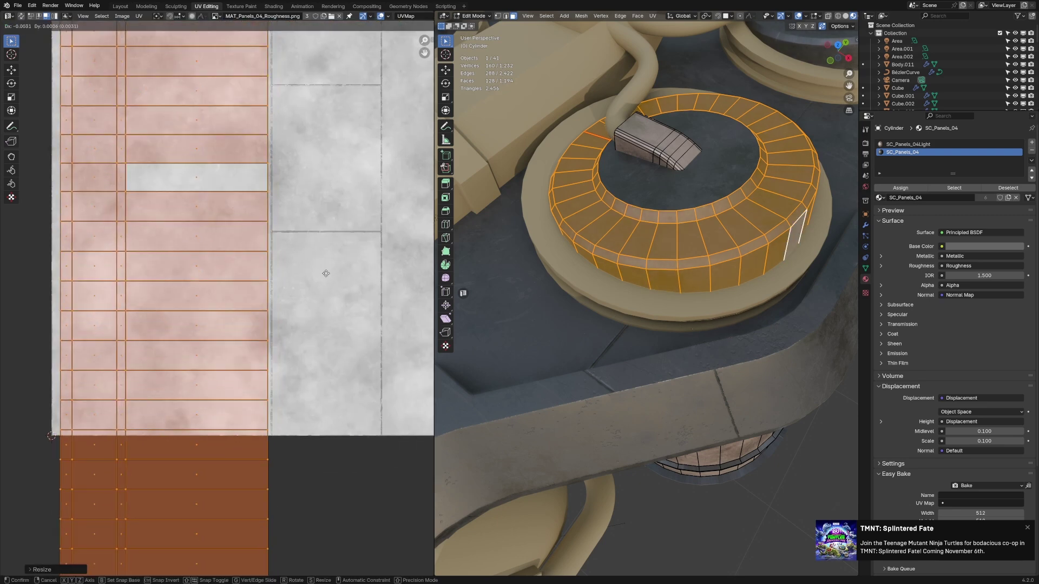
pyautogui.click(338, 273)
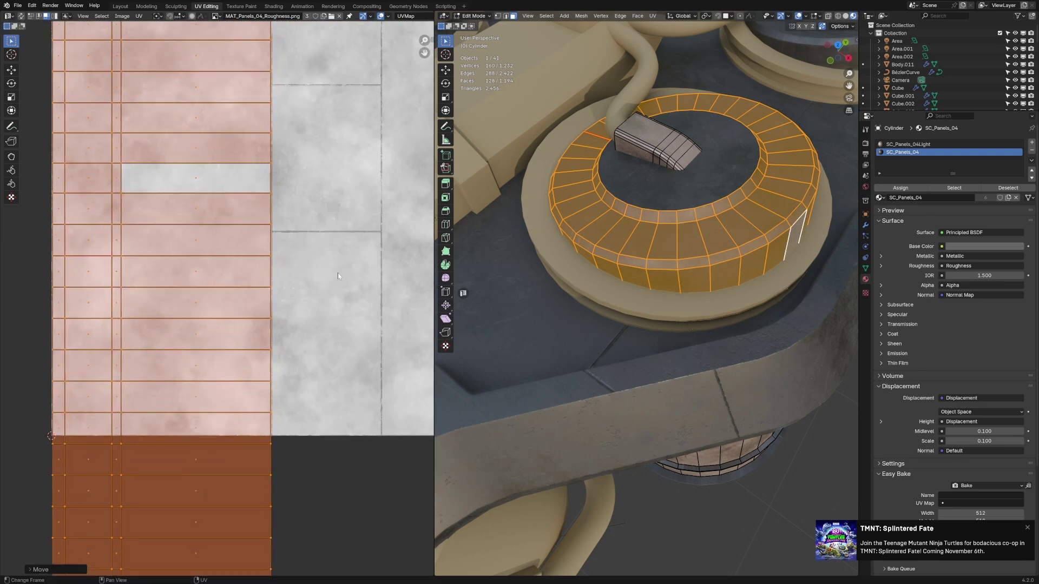
pyautogui.press('Tab')
pyautogui.scroll(6, 688, 226)
# Select the lid's wide upper ring of faces and fit its UV strip between the seams of the texture's third column
pyautogui.press('Tab')
pyautogui.scroll(-6, 658, 240)
pyautogui.scroll(-2, 216, 270)
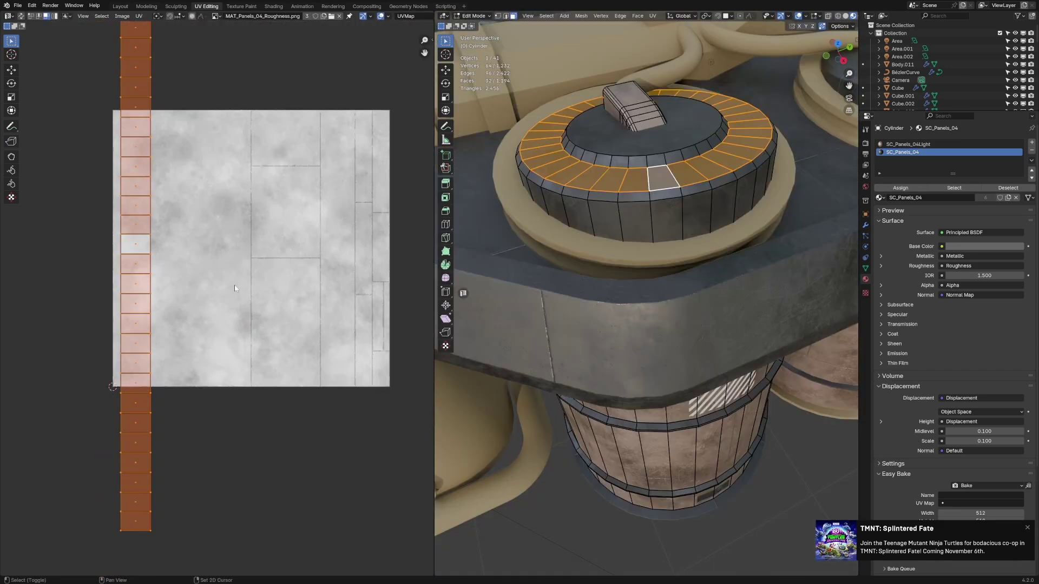
pyautogui.press('g')
pyautogui.click(28, 289)
pyautogui.moveTo(230, 301); pyautogui.dragTo(156, 300, button='middle')
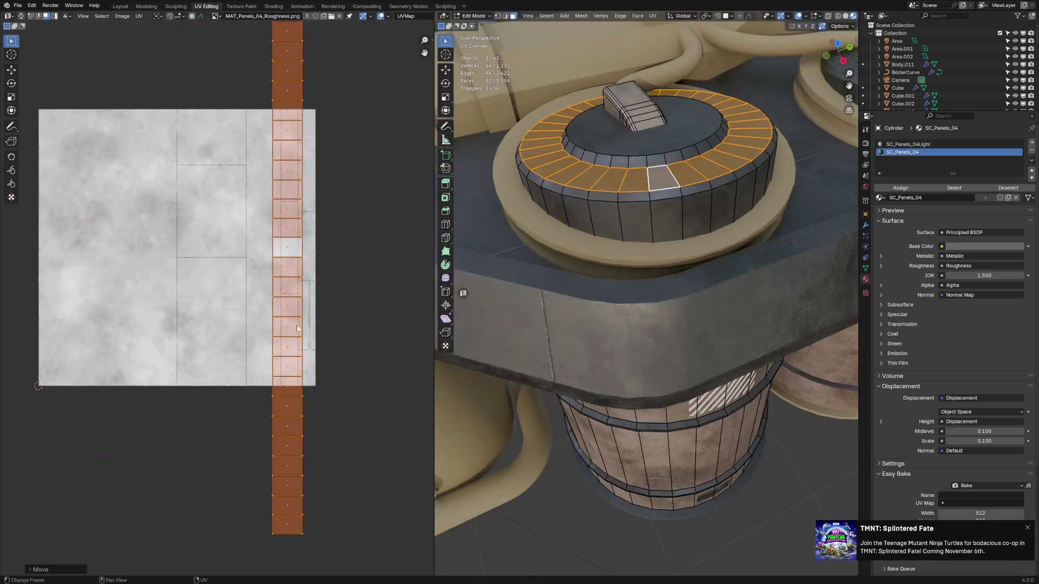
pyautogui.press('g')
pyautogui.click(284, 309)
pyautogui.scroll(3, 285, 309)
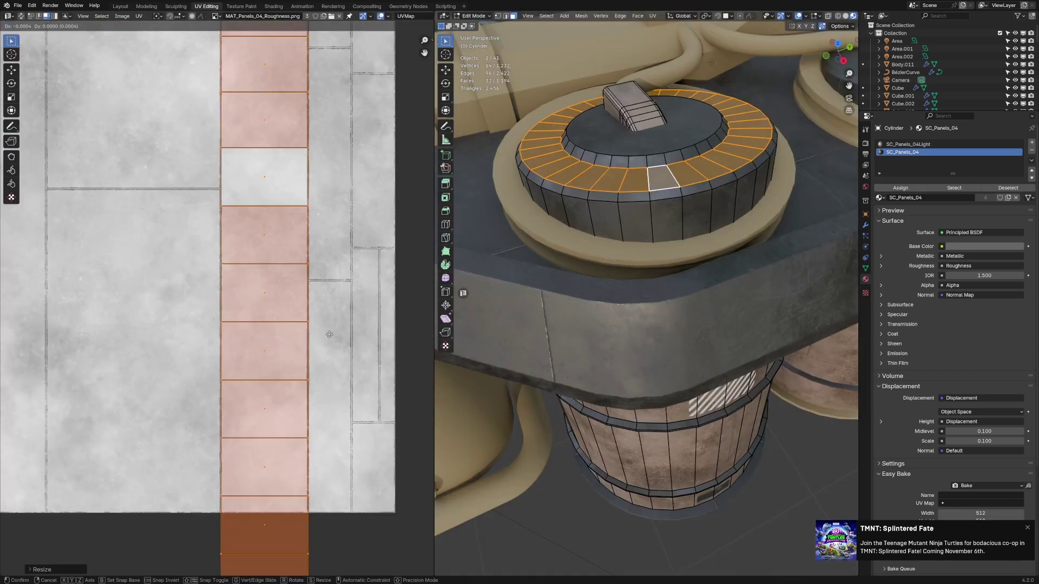
pyautogui.press('Tab')
pyautogui.scroll(3, 621, 220)
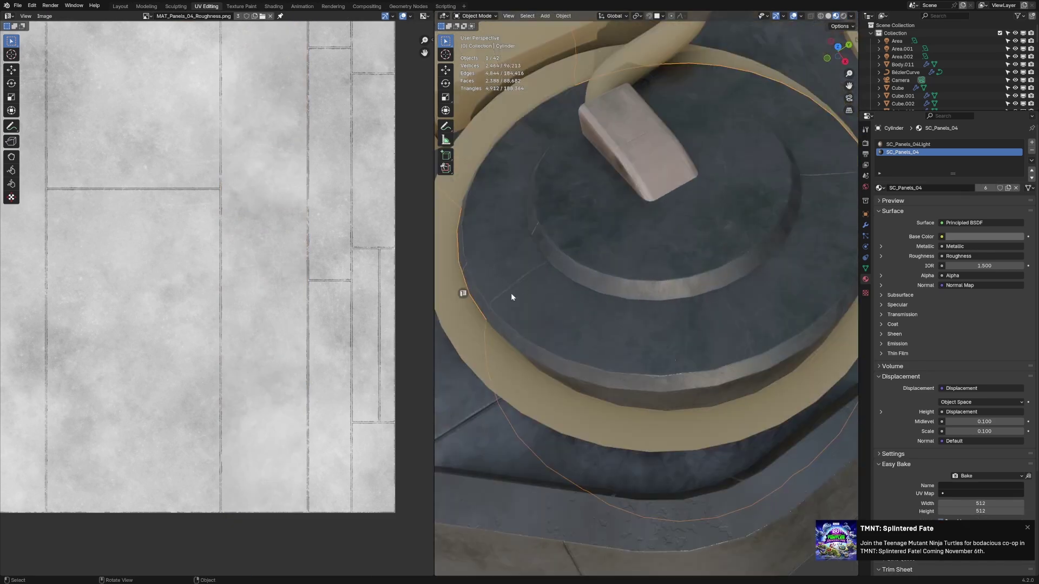
pyautogui.moveTo(554, 278); pyautogui.dragTo(627, 222, button='middle')
# Select the small sloped ring around the lid's central disc and fit its UV strip to the texture's outermost panelled column
pyautogui.press('Tab')
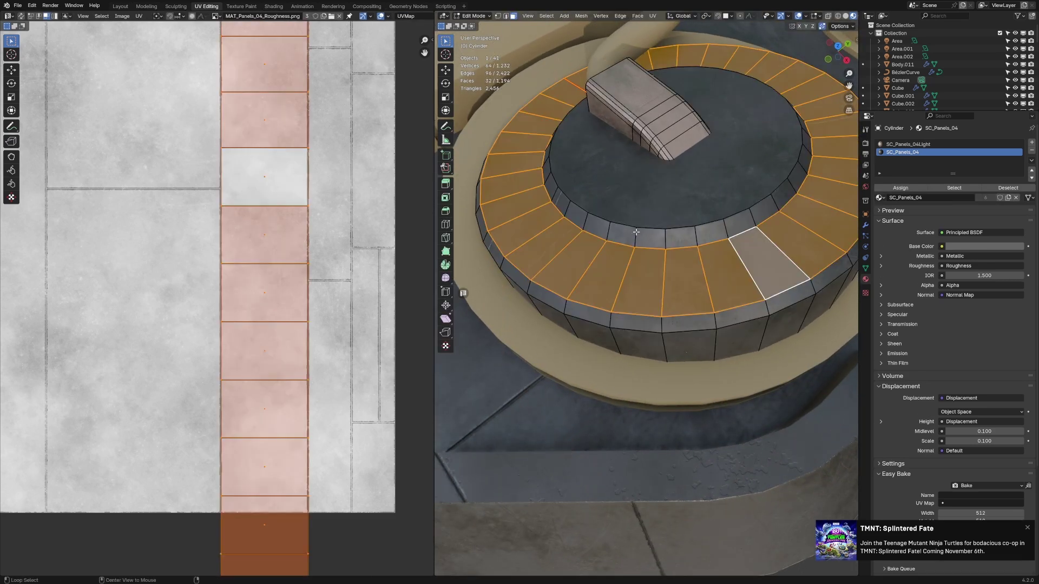
pyautogui.keyDown('alt'); pyautogui.click(635, 234); pyautogui.keyUp('alt')
pyautogui.scroll(-5, 217, 302)
pyautogui.press('g')
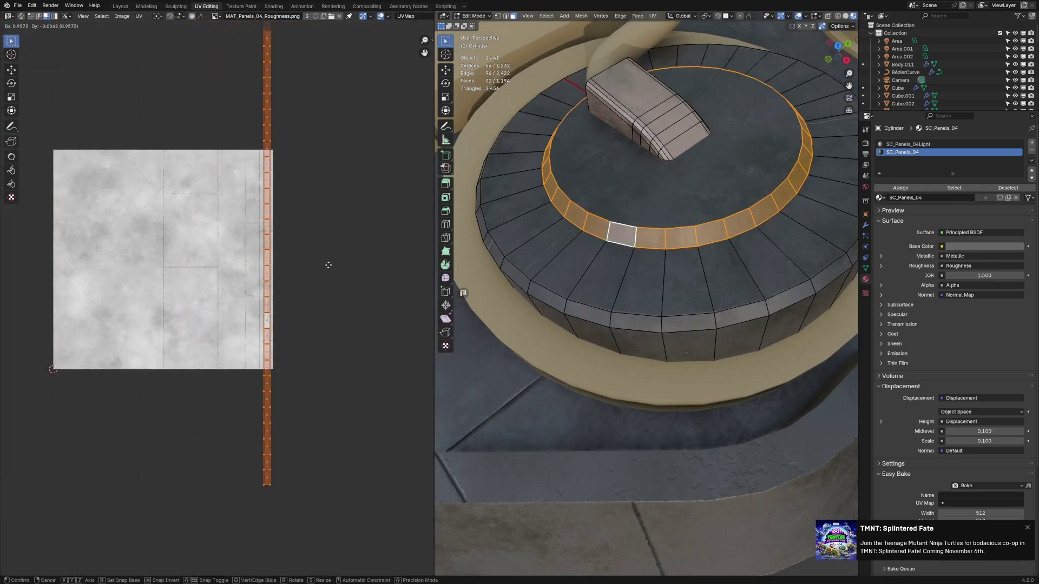
pyautogui.click(327, 264)
pyautogui.scroll(3, 279, 354)
pyautogui.press('s')
pyautogui.scroll(3, 381, 314)
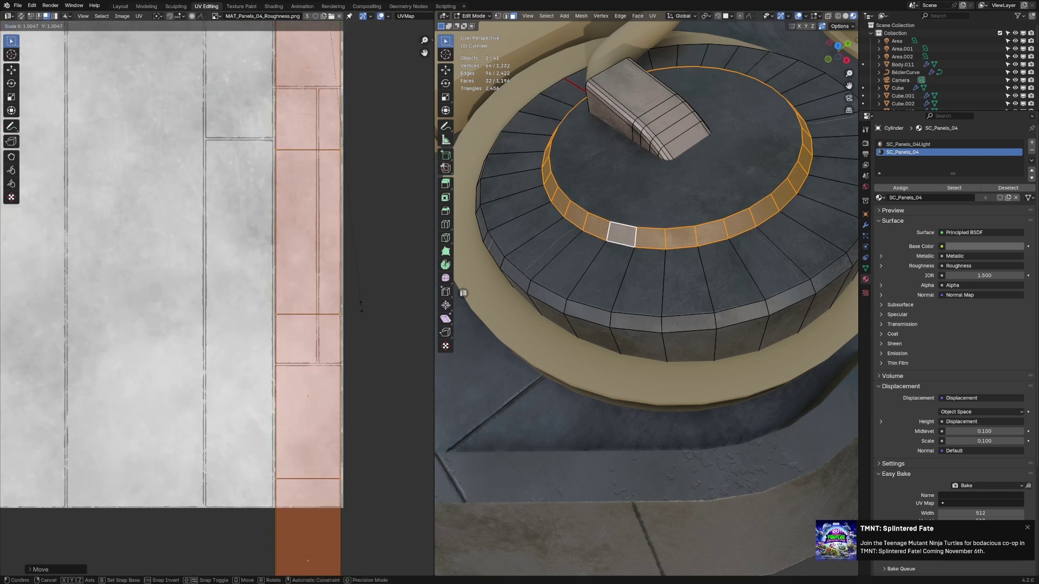
pyautogui.click(377, 343)
pyautogui.press('Tab')
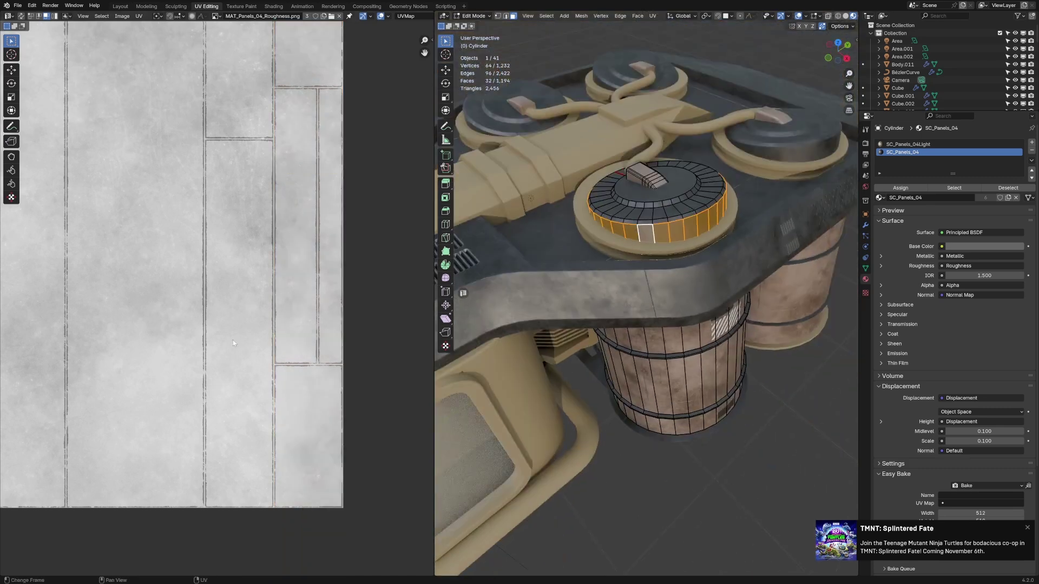
# Move and scale the lid side wall's UV strip to fit exactly between the seams of the texture's second column
pyautogui.scroll(-4, 234, 344)
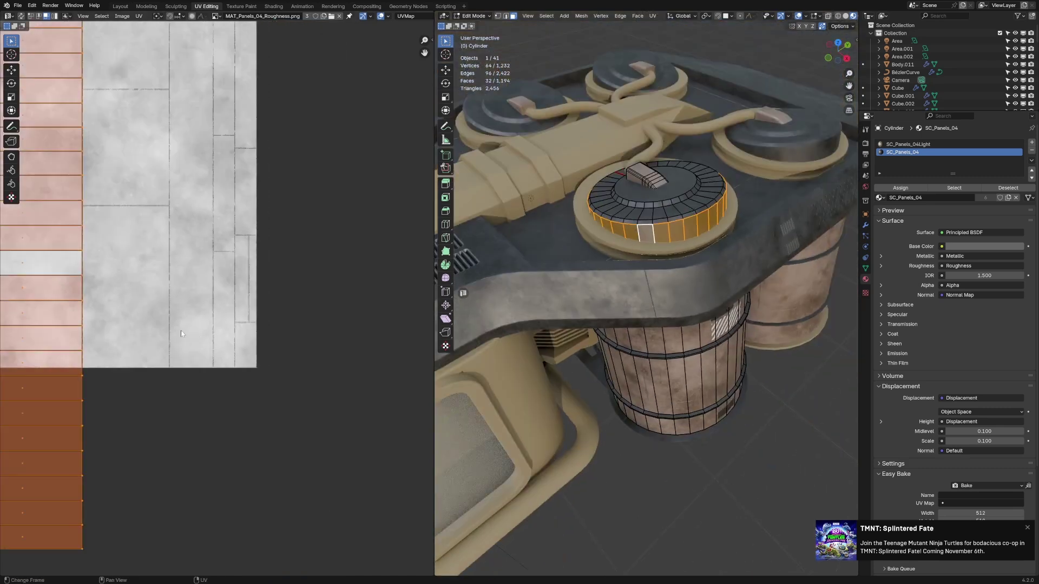
pyautogui.press('g')
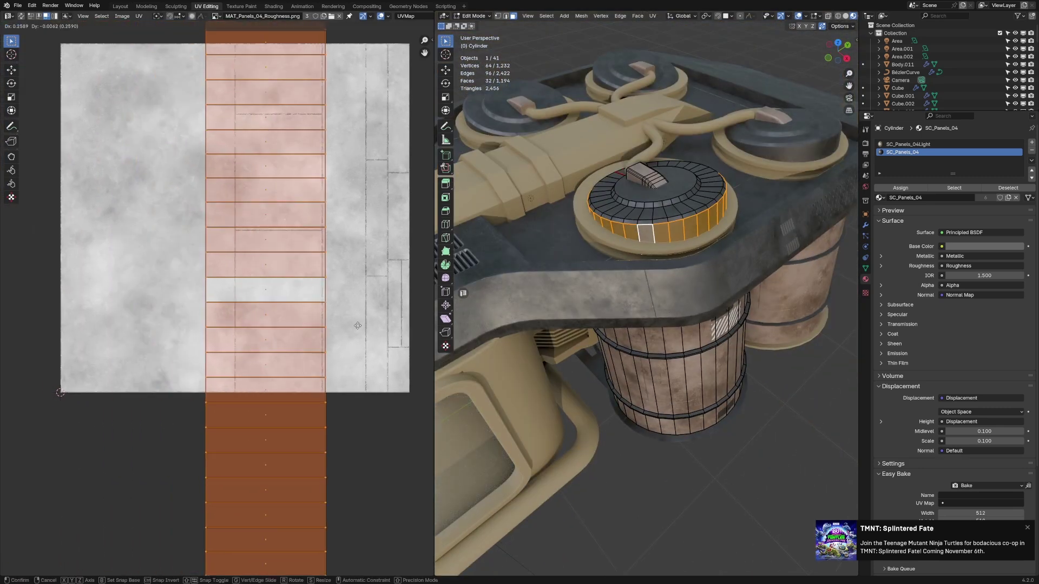
pyautogui.click(376, 328)
pyautogui.press('s')
pyautogui.click(360, 306)
pyautogui.press('g')
pyautogui.click(375, 292)
pyautogui.press('s')
pyautogui.click(351, 291)
pyautogui.press('g')
pyautogui.scroll(3, 392, 314)
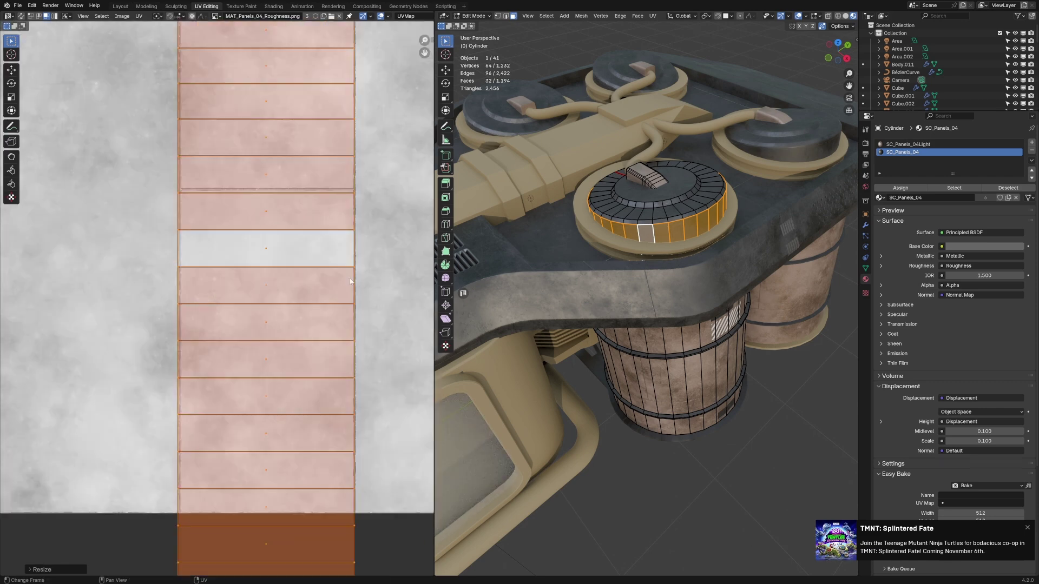
pyautogui.press('g')
pyautogui.click(405, 315)
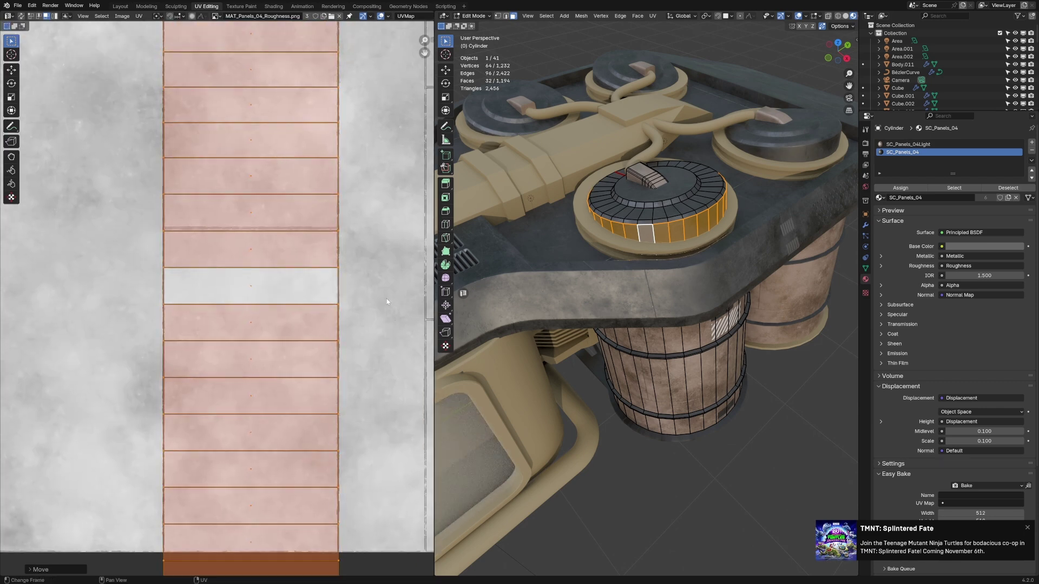
pyautogui.press('Tab')
# Select the long central block on top of the hull and replace its Clay material with SC_Panels_04
pyautogui.moveTo(541, 297); pyautogui.dragTo(598, 279, button='middle')
pyautogui.click(596, 281)
pyautogui.click(880, 176)
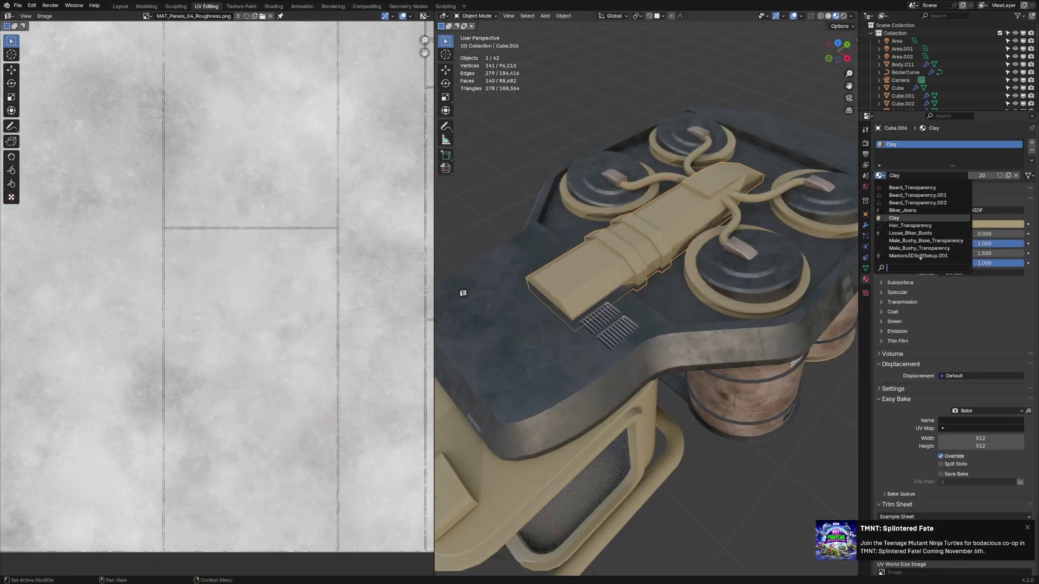
pyautogui.write('sc')
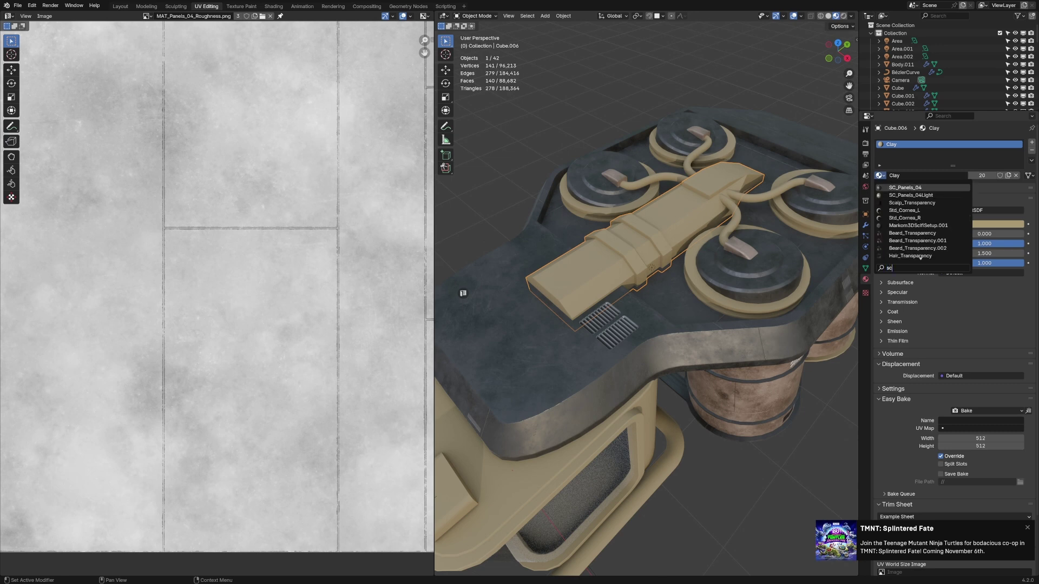
pyautogui.press('Return')
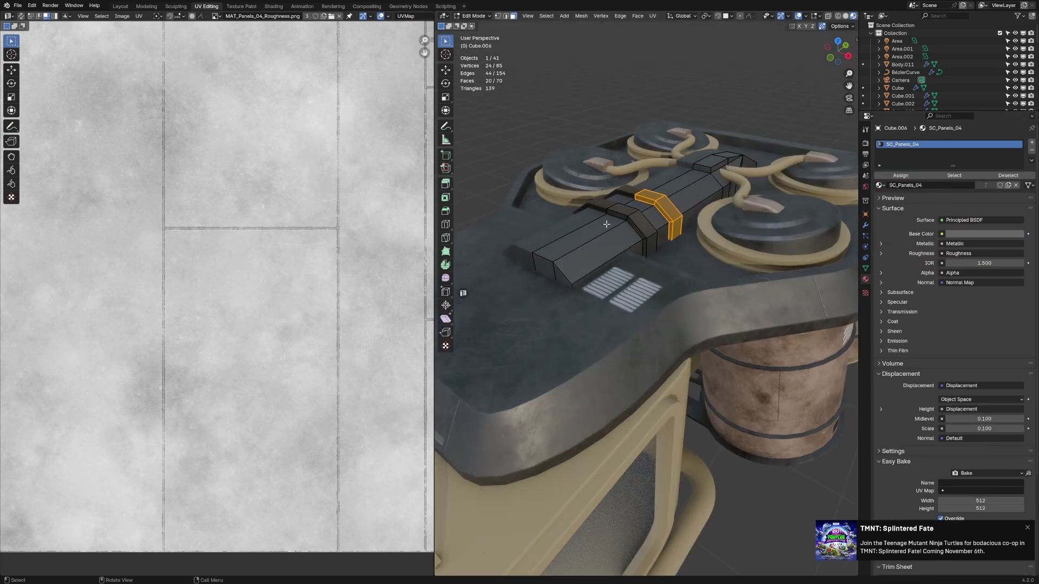
# Select both raised straps on the central block and unwrap them with Smart UV Project at a 66° angle limit
pyautogui.moveTo(607, 224); pyautogui.dragTo(643, 270, button='middle')
pyautogui.scroll(4, 599, 257)
pyautogui.keyDown('shift'); pyautogui.click(633, 251); pyautogui.keyUp('shift')
pyautogui.hotkey('ctrl', 'l')
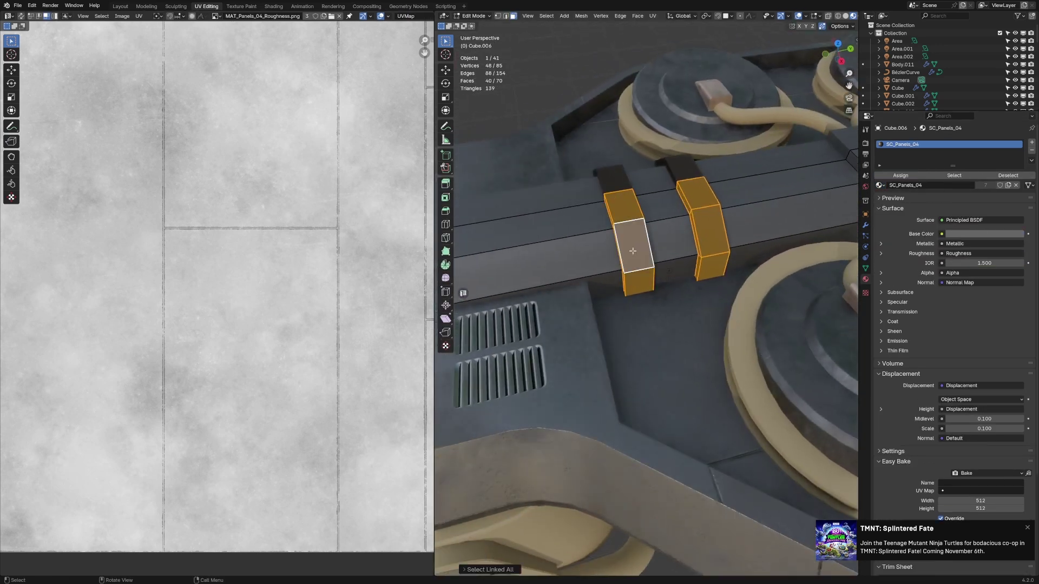
pyautogui.press('u')
pyautogui.click(628, 260)
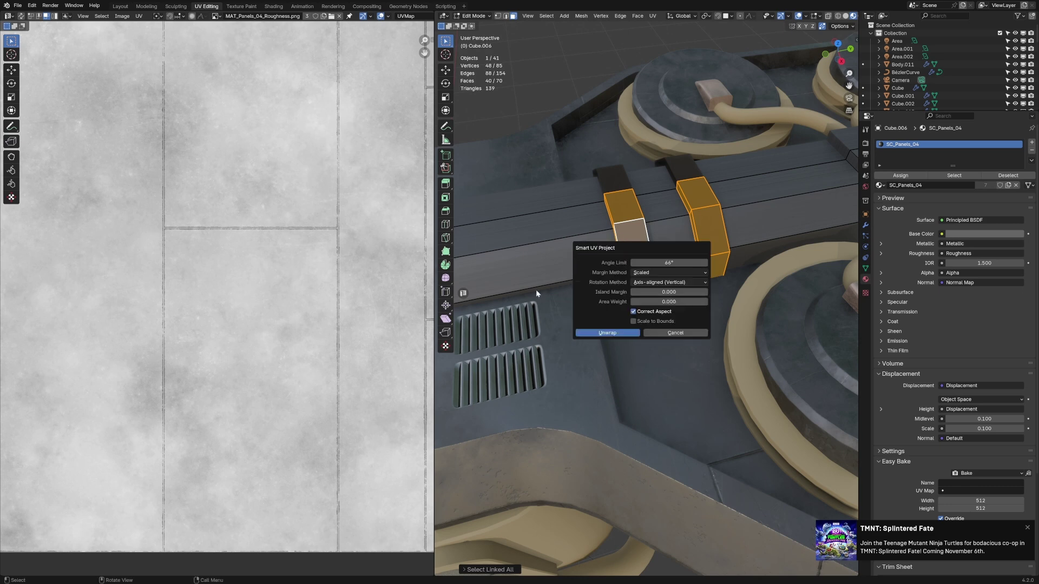
pyautogui.click(607, 333)
pyautogui.scroll(-6, 190, 292)
pyautogui.press('a')
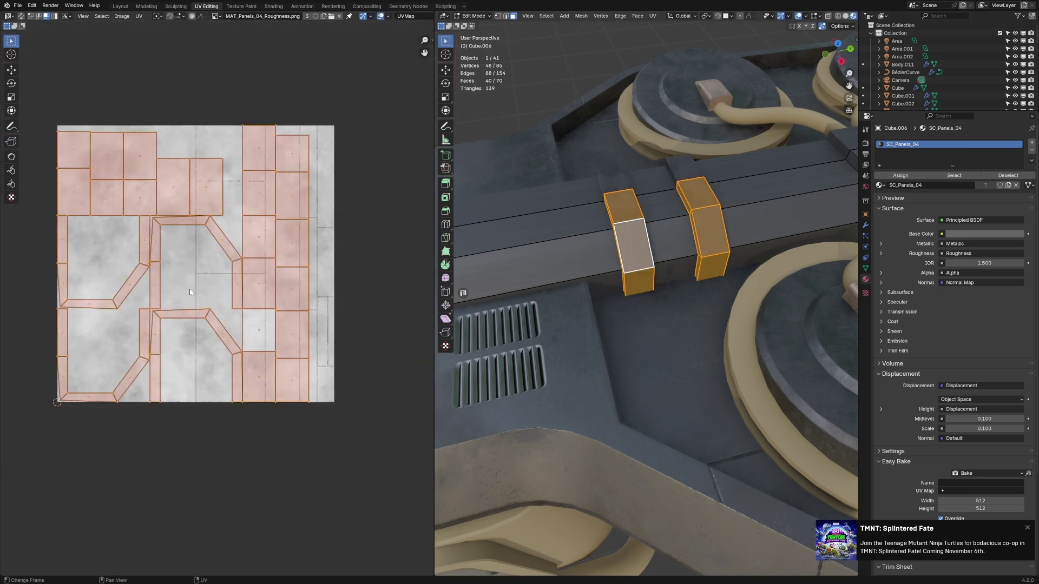
pyautogui.click(212, 185)
pyautogui.hotkey('ctrl', 'i')
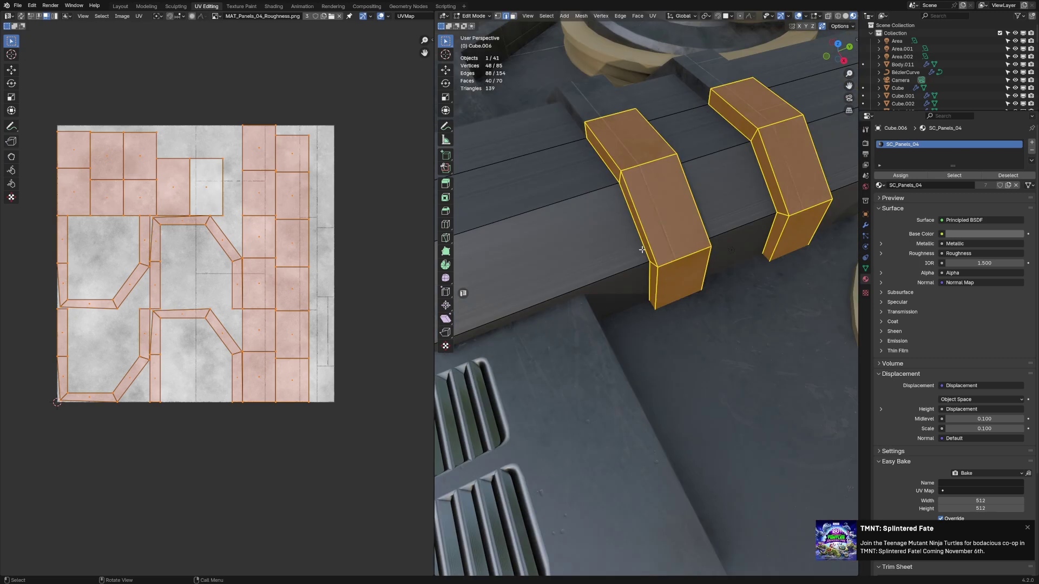
# Display the model in wireframe and merge all of the central block's vertices by distance
pyautogui.press('z')
pyautogui.click(576, 253)
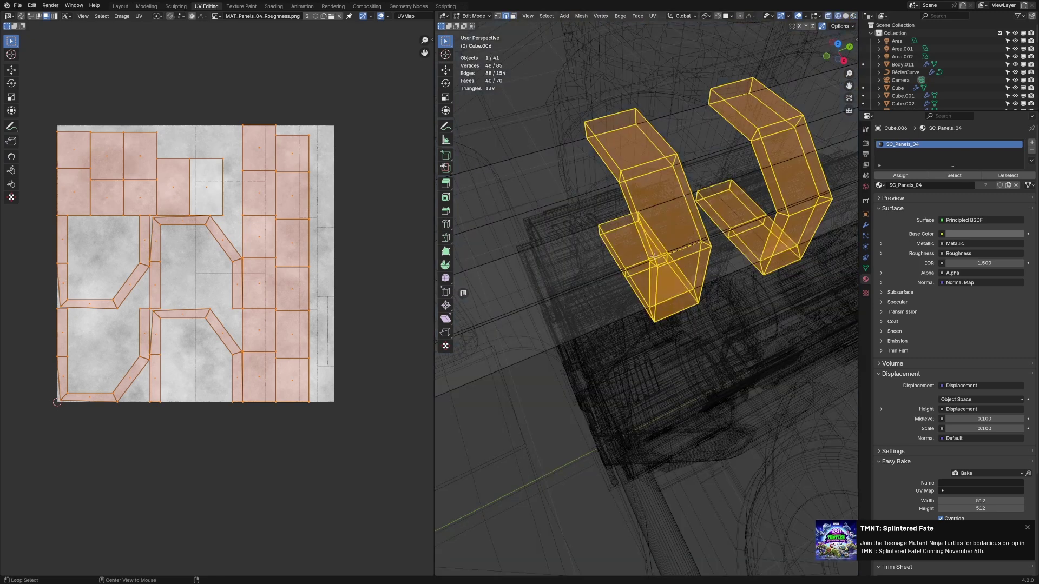
pyautogui.hotkey('alt', 'a')
pyautogui.press('a')
pyautogui.scroll(2, 614, 222)
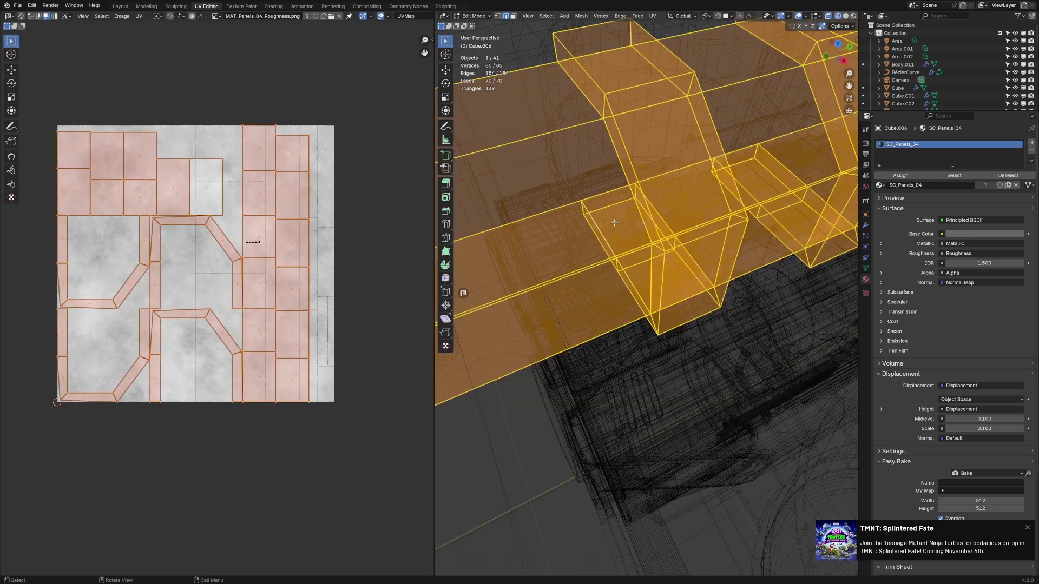
pyautogui.press('m')
pyautogui.click(599, 249)
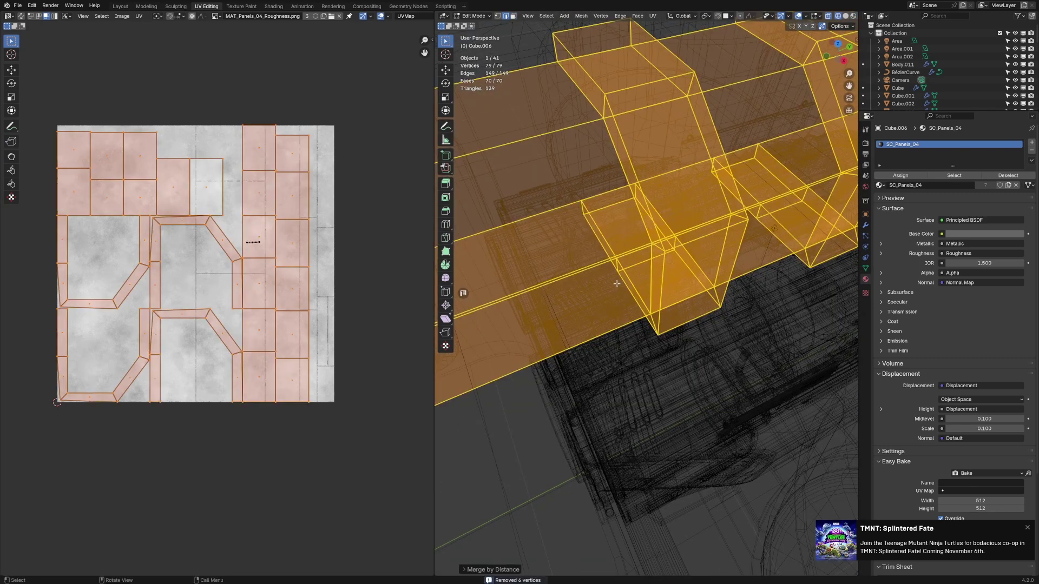
pyautogui.keyDown('alt'); pyautogui.click(668, 225); pyautogui.keyUp('alt')
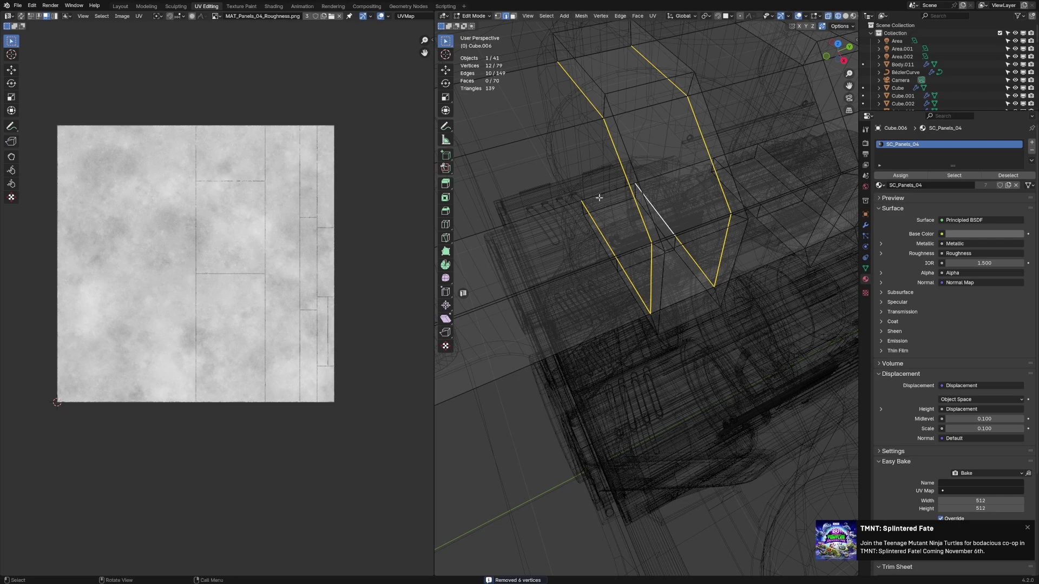
pyautogui.hotkey('alt', 'a')
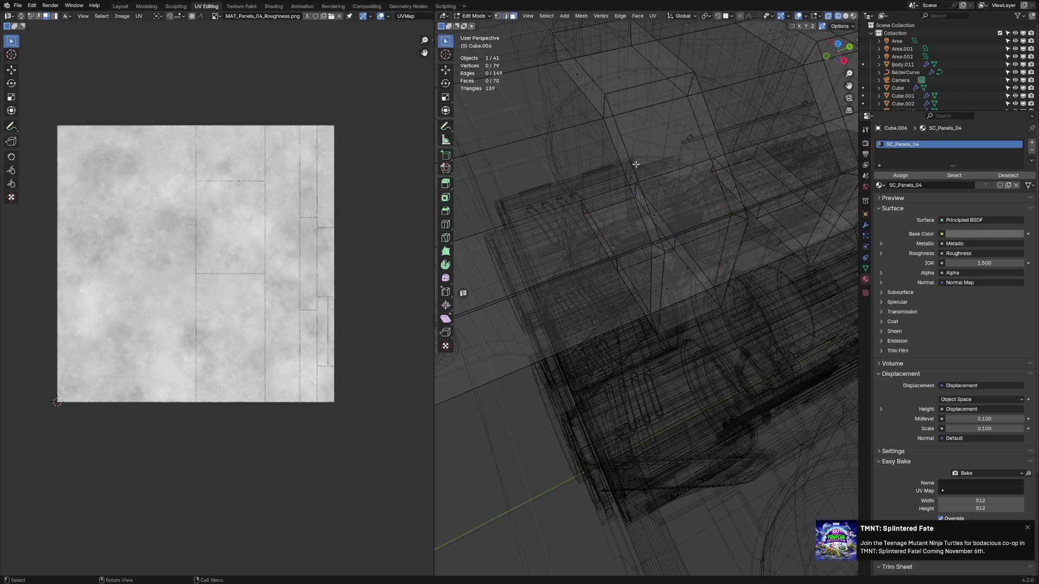
# Delete the hidden inner face loops of both straps
pyautogui.keyDown('alt'); pyautogui.click(643, 109); pyautogui.keyUp('alt')
pyautogui.press('x')
pyautogui.click(639, 127)
pyautogui.keyDown('shift'); pyautogui.moveTo(784, 136); pyautogui.dragTo(685, 165, button='middle'); pyautogui.keyUp('shift')
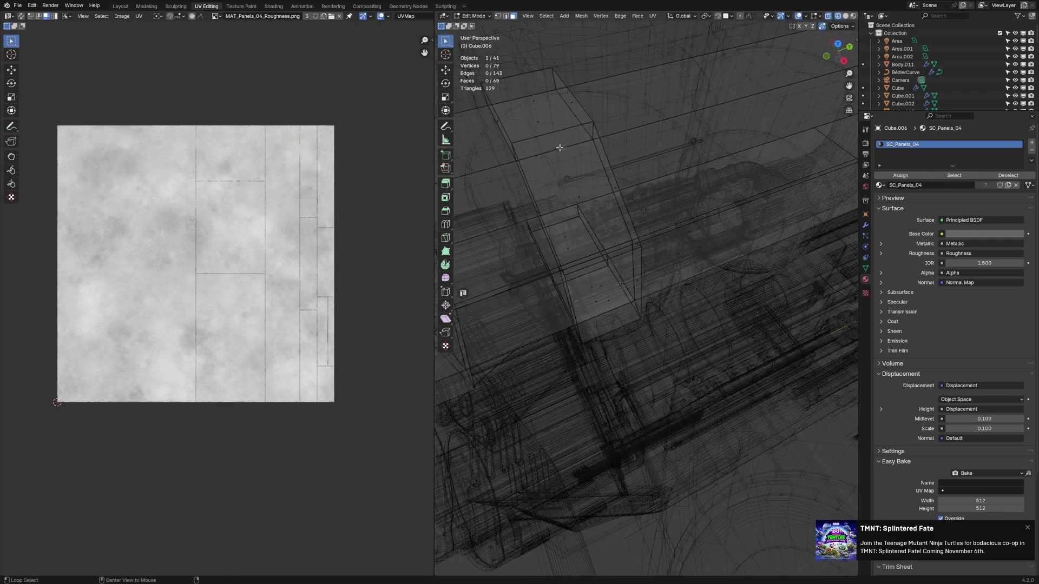
pyautogui.moveTo(561, 148); pyautogui.dragTo(550, 232, button='middle')
# Select the four narrow side face loops of the two straps and project their UVs from the front view
pyautogui.keyDown('alt'); pyautogui.click(552, 232); pyautogui.keyUp('alt')
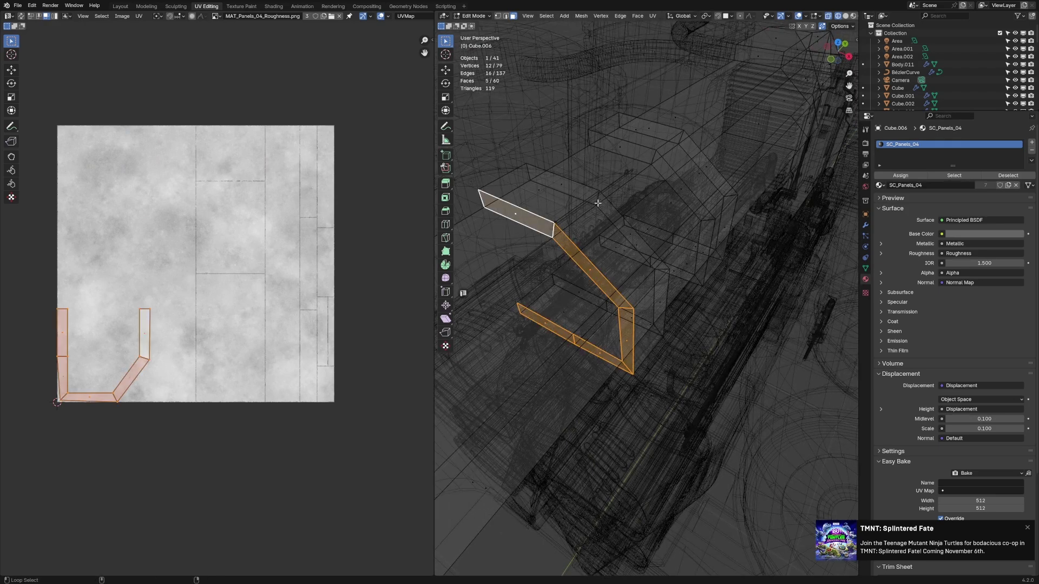
pyautogui.keyDown('alt'); pyautogui.keyDown('shift'); pyautogui.click(604, 193); pyautogui.keyUp('shift'); pyautogui.keyUp('alt')
pyautogui.keyDown('alt'); pyautogui.keyDown('shift'); pyautogui.click(656, 157); pyautogui.keyUp('shift'); pyautogui.keyUp('alt')
pyautogui.keyDown('alt'); pyautogui.keyDown('shift'); pyautogui.click(676, 139); pyautogui.keyUp('shift'); pyautogui.keyUp('alt')
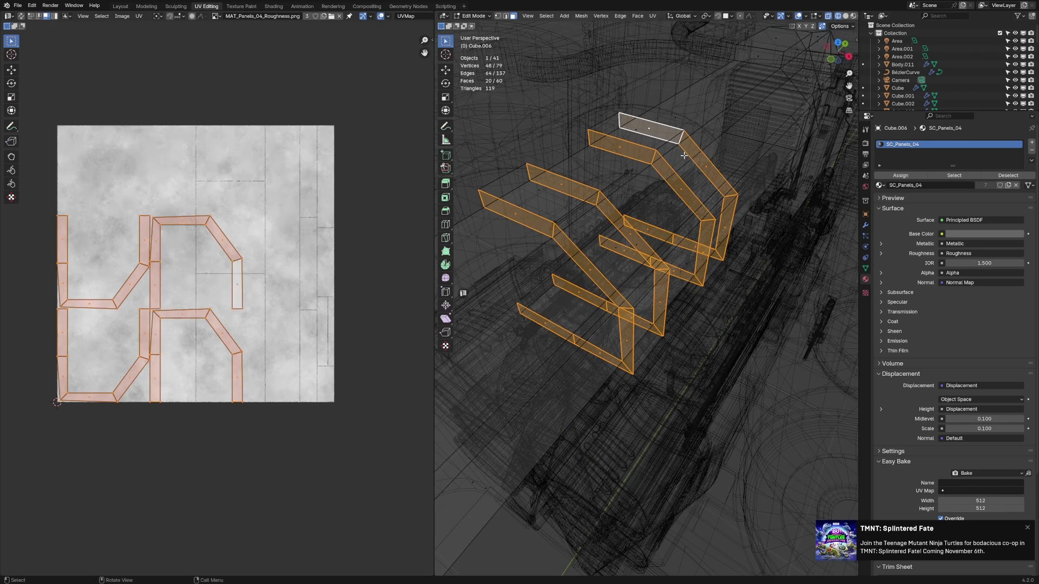
pyautogui.press('KP_1')
pyautogui.scroll(3, 680, 167)
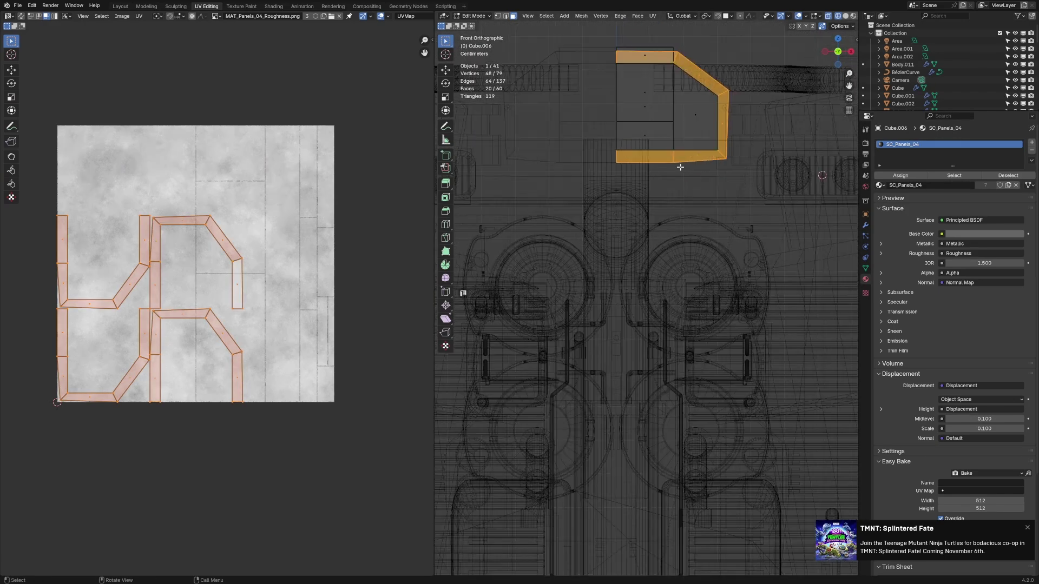
pyautogui.press('u')
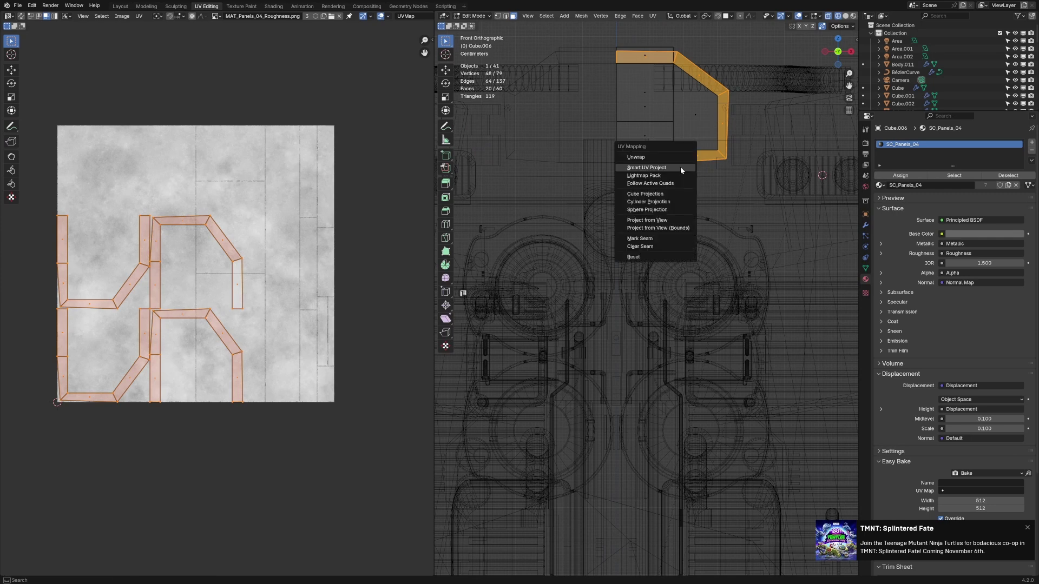
pyautogui.click(680, 167)
# Straighten the end quad of a strap's side UV island by scaling its long edge and outer end edge flat
pyautogui.scroll(6, 246, 291)
pyautogui.press('c')
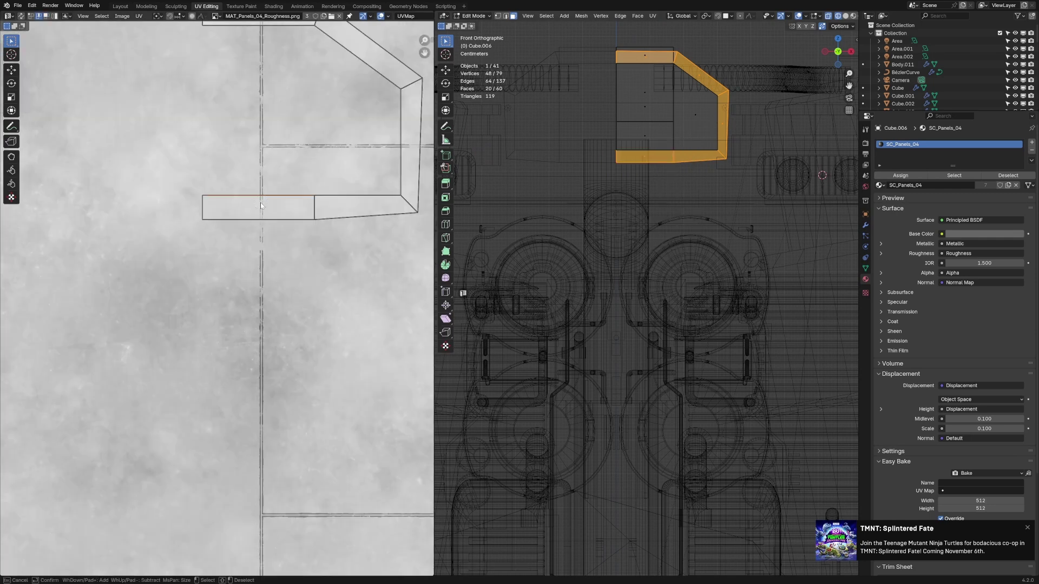
pyautogui.press('Escape')
pyautogui.press('s')
pyautogui.click(262, 199)
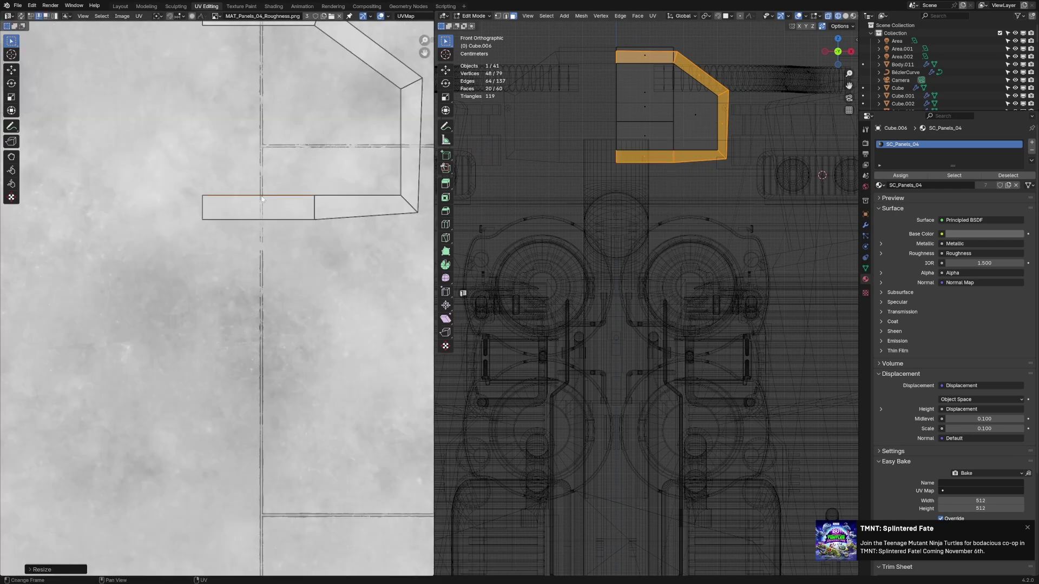
pyautogui.click(202, 207)
pyautogui.press('s')
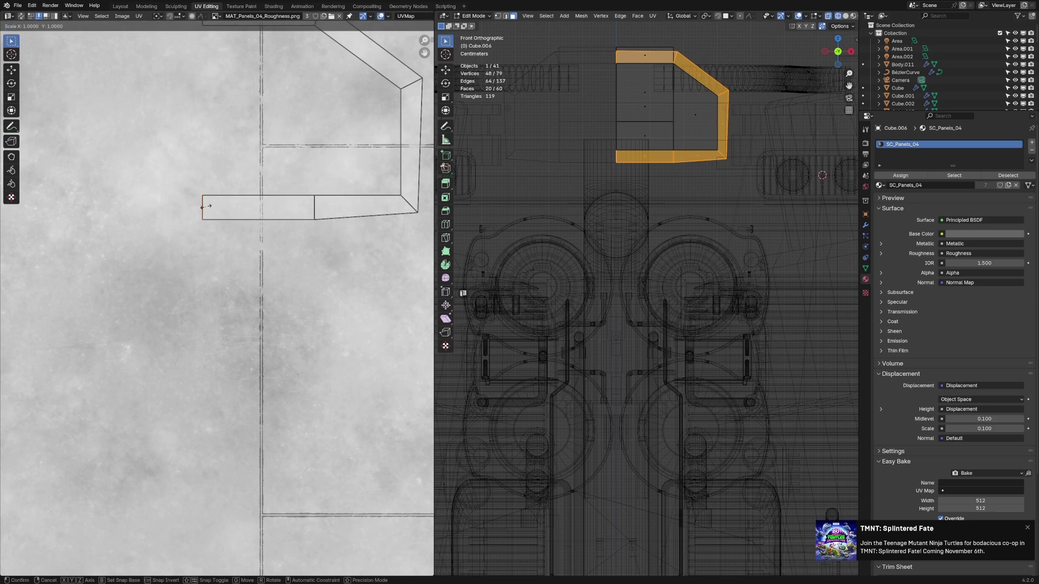
pyautogui.click(205, 210)
# Try to flatten both short edges of the end quad at once by scaling them to 0 along X
pyautogui.click(336, 215)
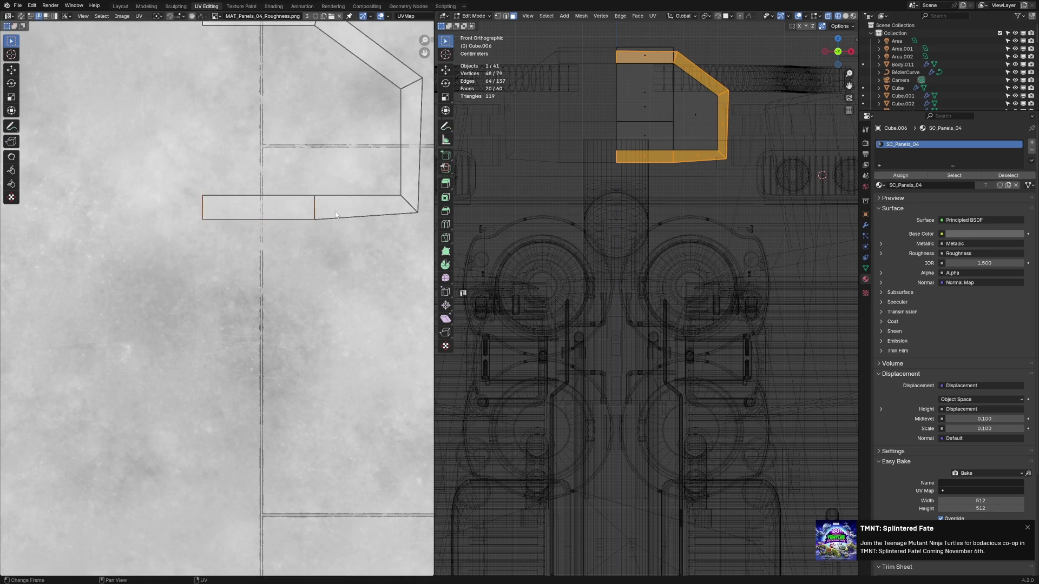
pyautogui.press('s')
pyautogui.press('x')
pyautogui.press('0')
pyautogui.press('Return')
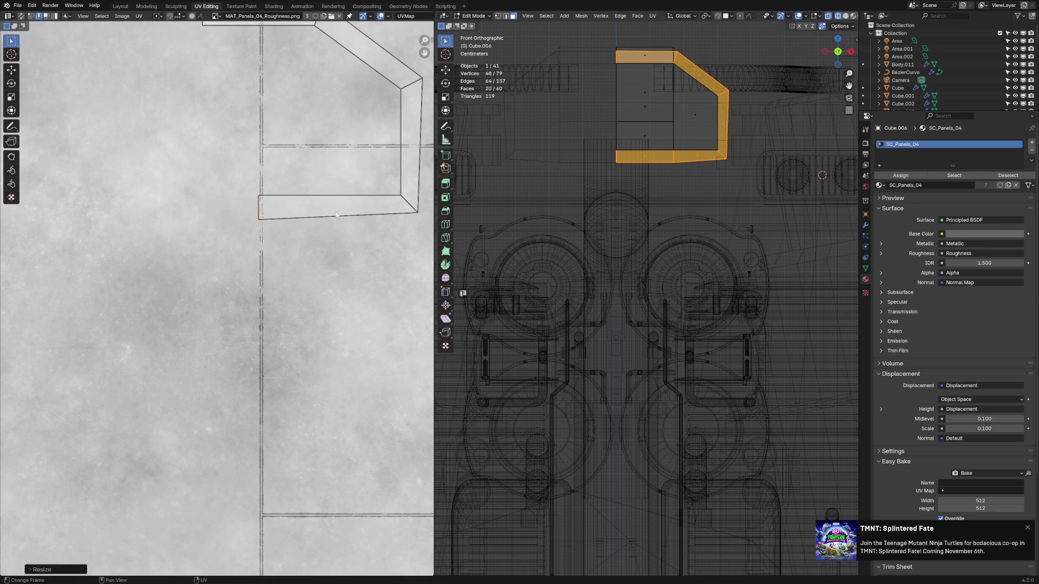
pyautogui.hotkey('ctrl', 'z')
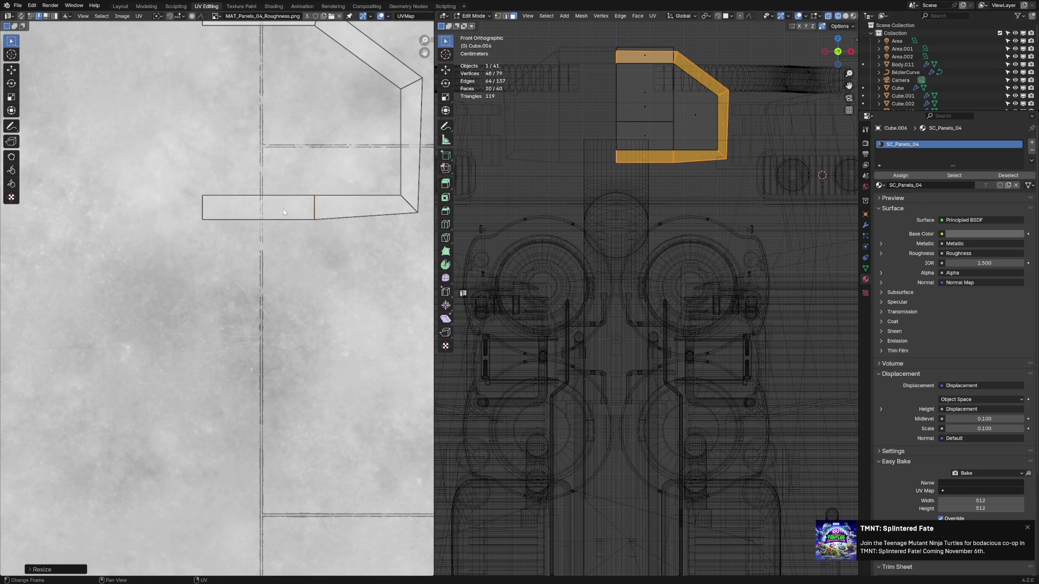
# Straighten the four strap side loops with Follow Active Quads based on their end quads, and rotate the strips 90°
pyautogui.press('3')
pyautogui.click(281, 212)
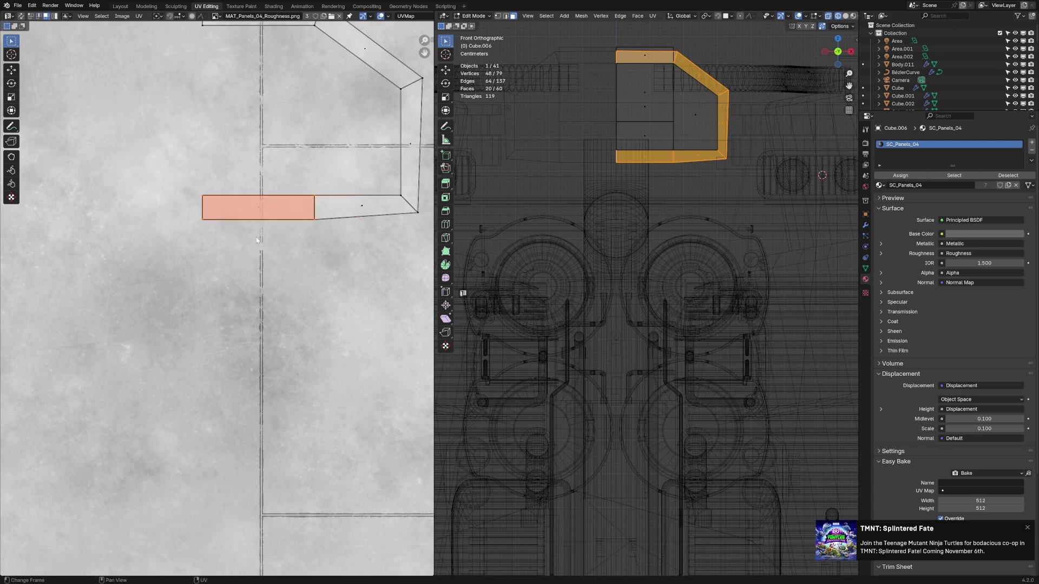
pyautogui.press('a')
pyautogui.press('u')
pyautogui.click(254, 204)
pyautogui.scroll(-2, 309, 213)
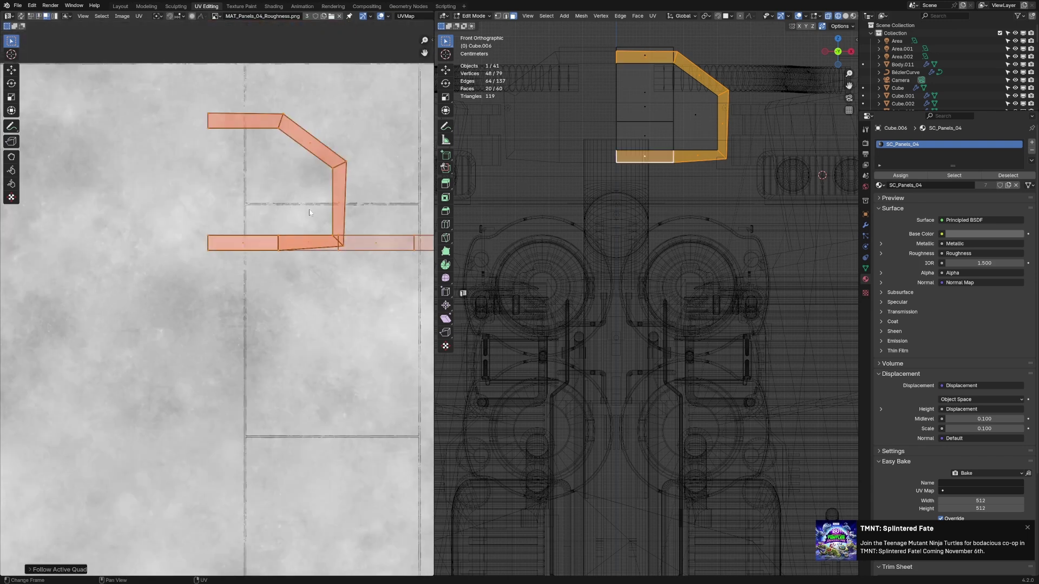
pyautogui.click(380, 249)
pyautogui.hotkey('ctrl', 'z')
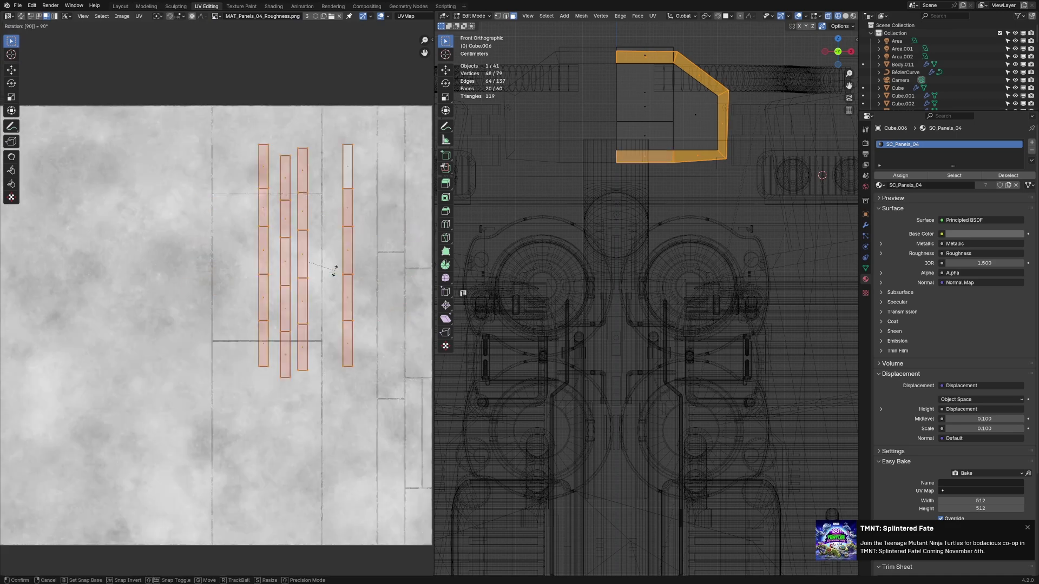
pyautogui.click(371, 292)
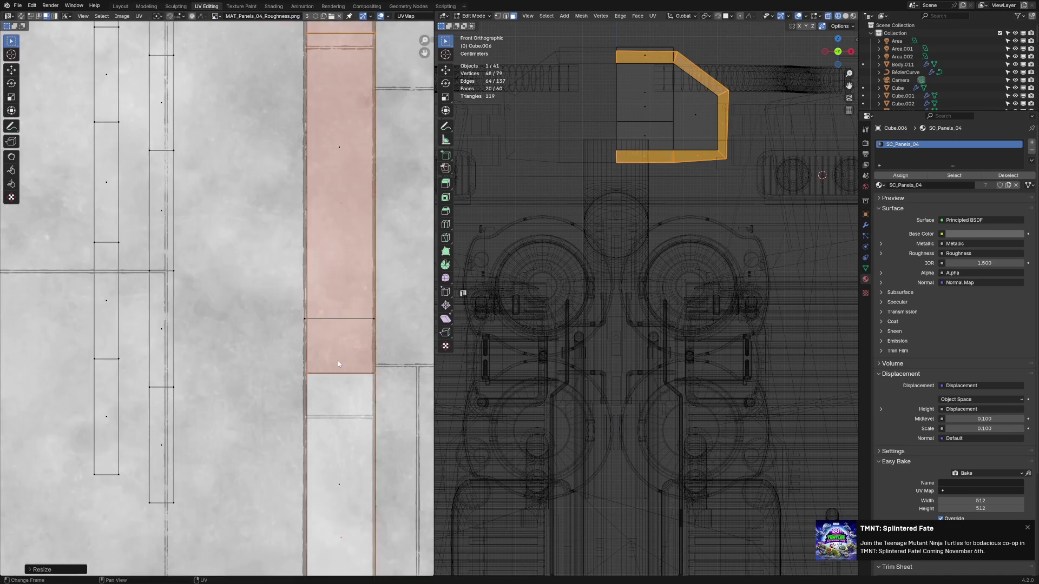
# Move and scale the first side strip so it fits between the seams of the narrow vertical panel
pyautogui.press('g')
pyautogui.click(320, 363)
pyautogui.press('s')
pyautogui.click(391, 387)
pyautogui.press('s')
pyautogui.click(387, 386)
# Scale the remaining side strips to the narrow panel's width and stack them on it with staggered vertical positions
pyautogui.click(153, 329)
pyautogui.hotkey('ctrl', 'l')
pyautogui.scroll(-6, 210, 336)
pyautogui.moveTo(213, 351); pyautogui.dragTo(257, 322)
pyautogui.press('s')
pyautogui.click(261, 461)
pyautogui.scroll(3, 226, 344)
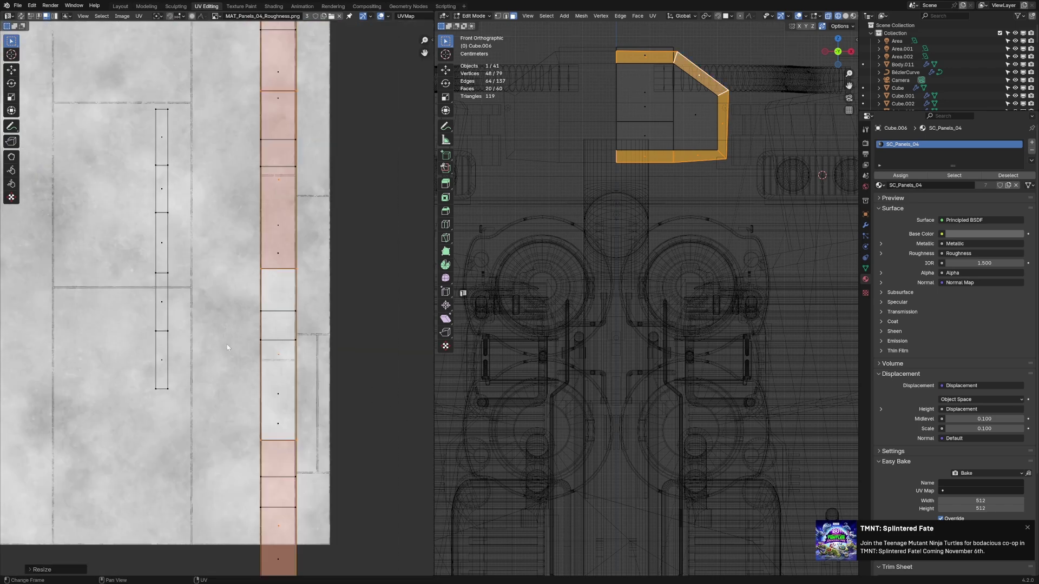
pyautogui.press('g')
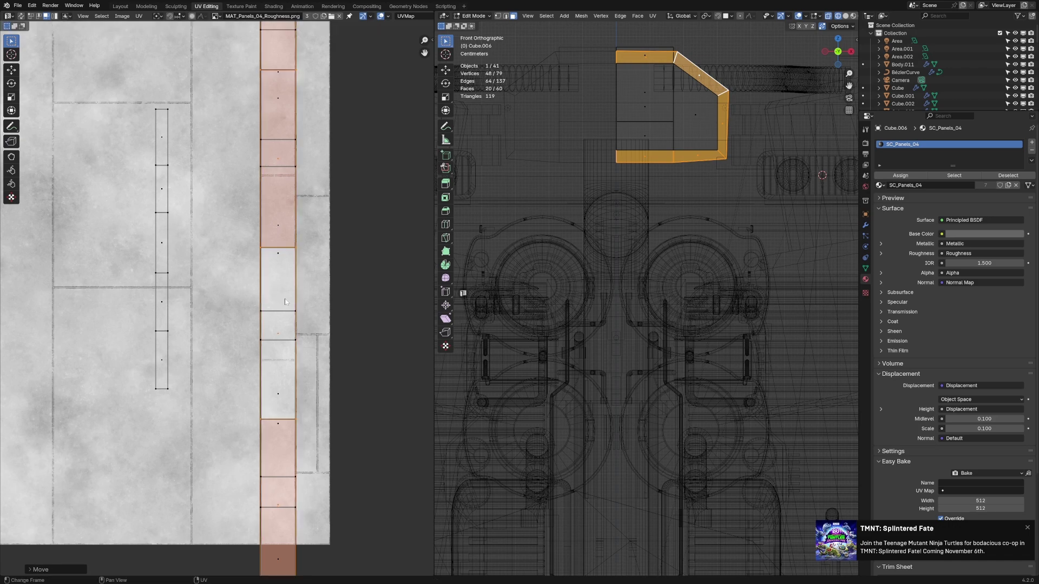
pyautogui.click(326, 417)
pyautogui.press('g')
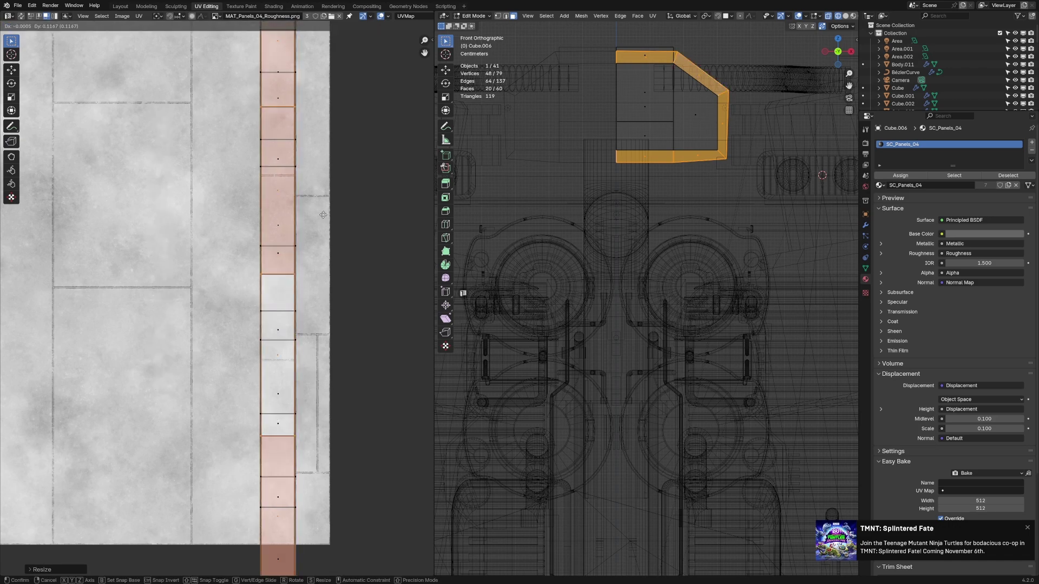
pyautogui.click(325, 218)
# Display the model in material preview and examine the texture on the central block's strap
pyautogui.press('Tab')
pyautogui.moveTo(695, 145); pyautogui.dragTo(640, 133, button='middle')
pyautogui.press('KP_Decimal')
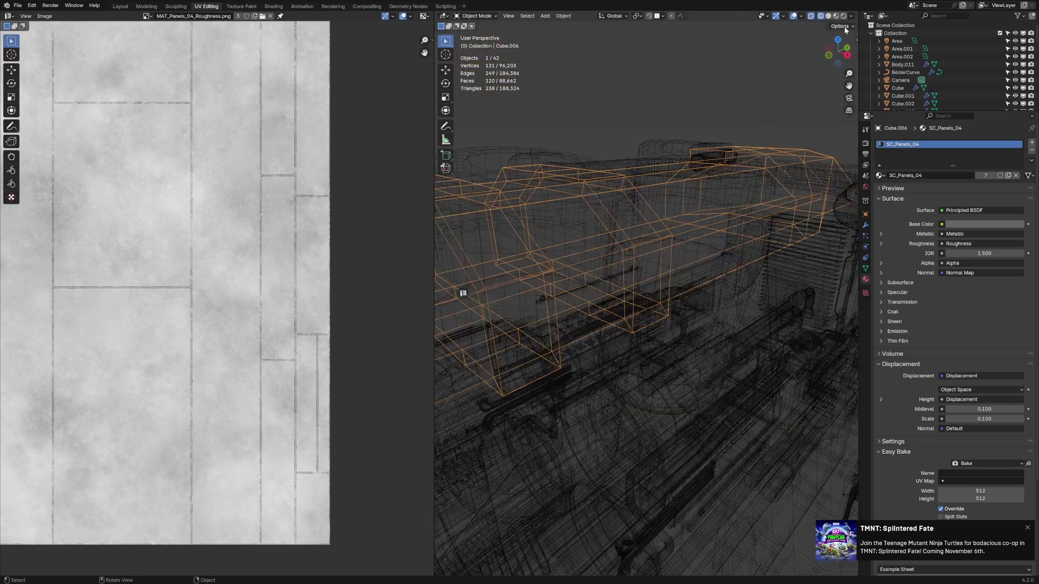
pyautogui.click(836, 15)
pyautogui.scroll(3, 606, 291)
pyautogui.keyDown('shift'); pyautogui.moveTo(606, 291); pyautogui.dragTo(629, 290, button='middle'); pyautogui.keyUp('shift')
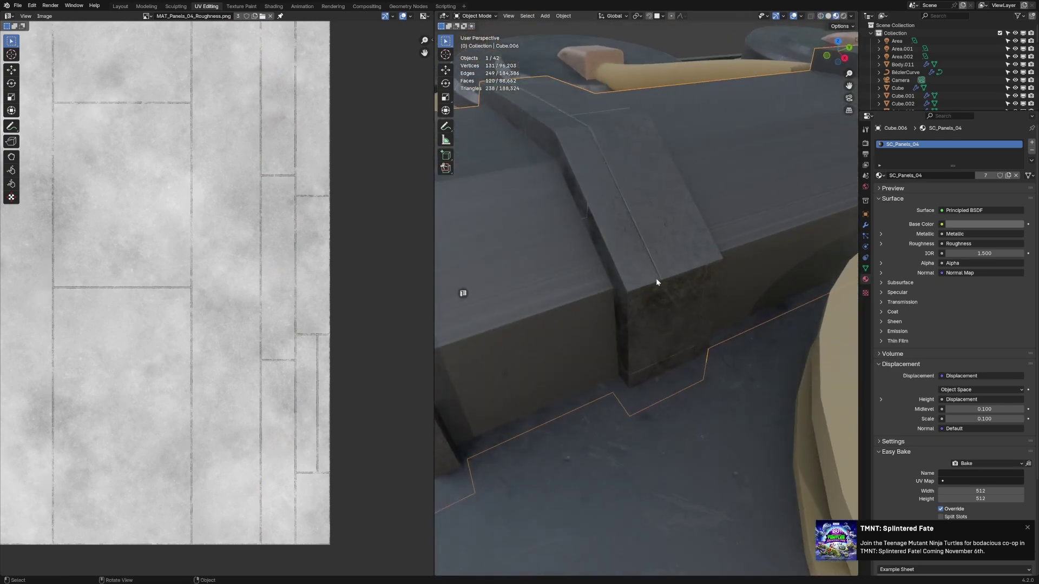
pyautogui.moveTo(636, 227); pyautogui.dragTo(671, 294, button='middle')
# Select the outer face loops of both straps and unwrap them into straight strips
pyautogui.press('Tab')
pyautogui.keyDown('alt'); pyautogui.click(747, 260); pyautogui.keyUp('alt')
pyautogui.keyDown('alt'); pyautogui.keyDown('shift'); pyautogui.click(618, 313); pyautogui.keyUp('shift'); pyautogui.keyUp('alt')
pyautogui.scroll(-3, 280, 298)
pyautogui.press('u')
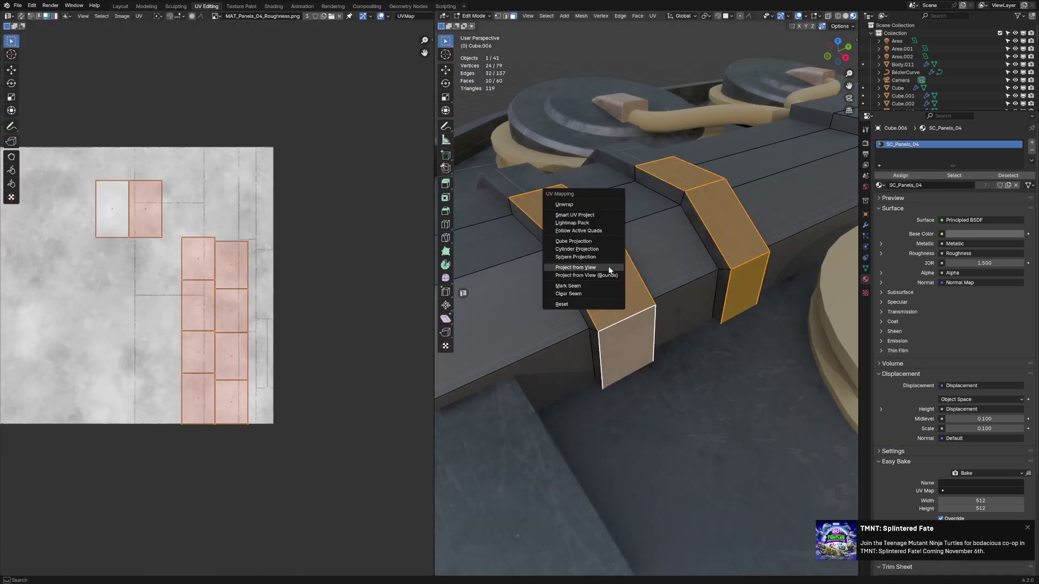
pyautogui.press('u')
pyautogui.scroll(-1, 217, 304)
# Move and scale both outer strips so that one of them fills the width of the wide central panel column
pyautogui.press('g')
pyautogui.click(239, 323)
pyautogui.press('s')
pyautogui.click(274, 336)
pyautogui.press('g')
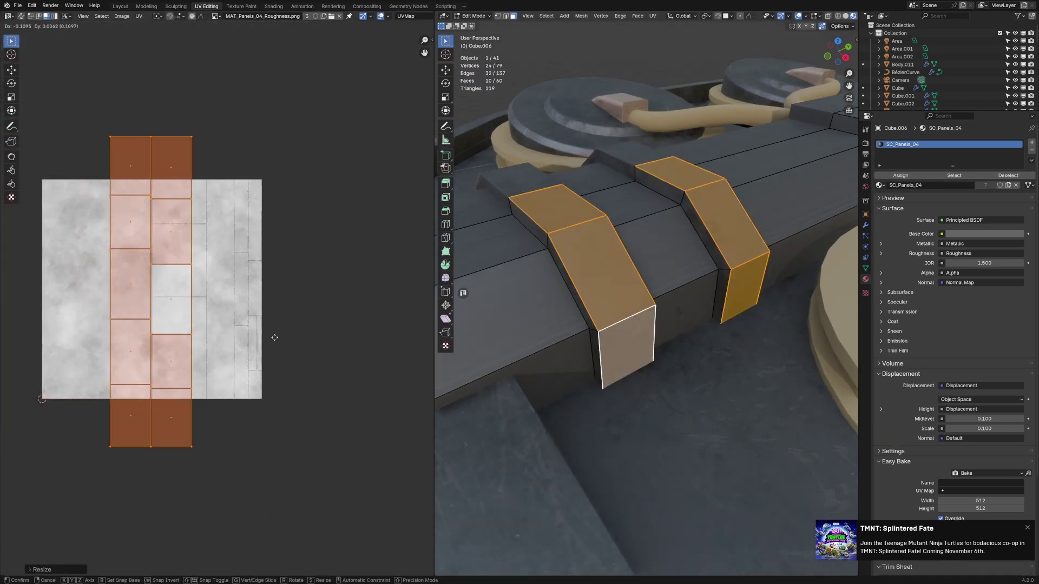
pyautogui.click(276, 338)
pyautogui.moveTo(254, 316); pyautogui.dragTo(293, 293, button='middle')
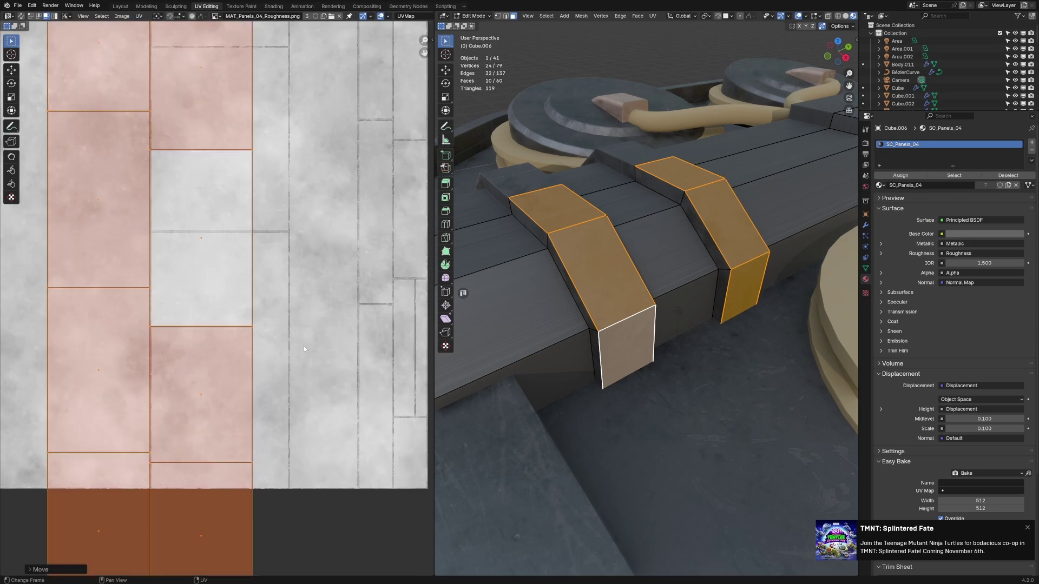
pyautogui.press('s')
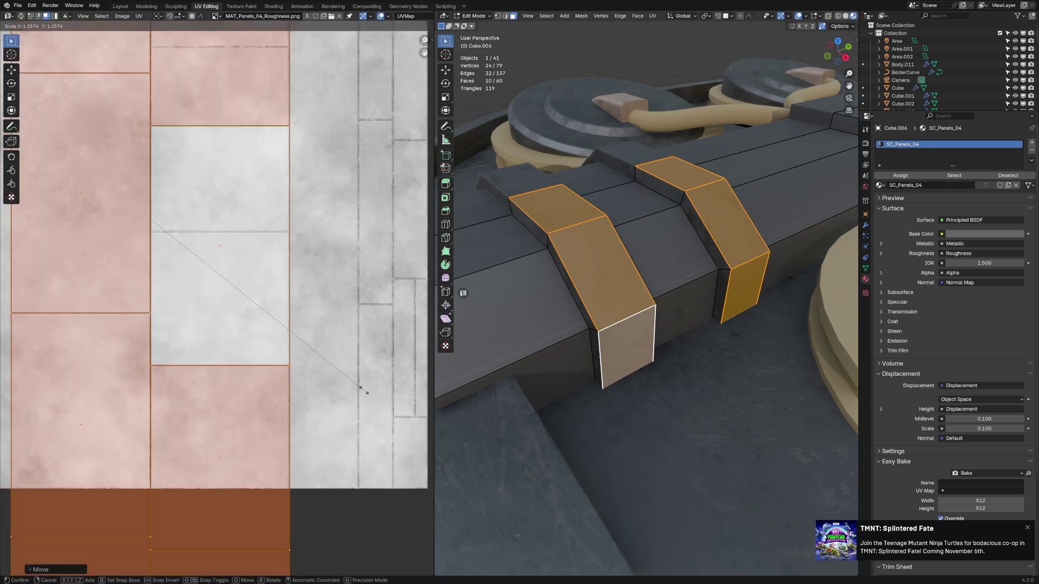
pyautogui.click(363, 392)
# Move the other strap's outer strip onto the same central panel column with a vertical offset
pyautogui.click(106, 359)
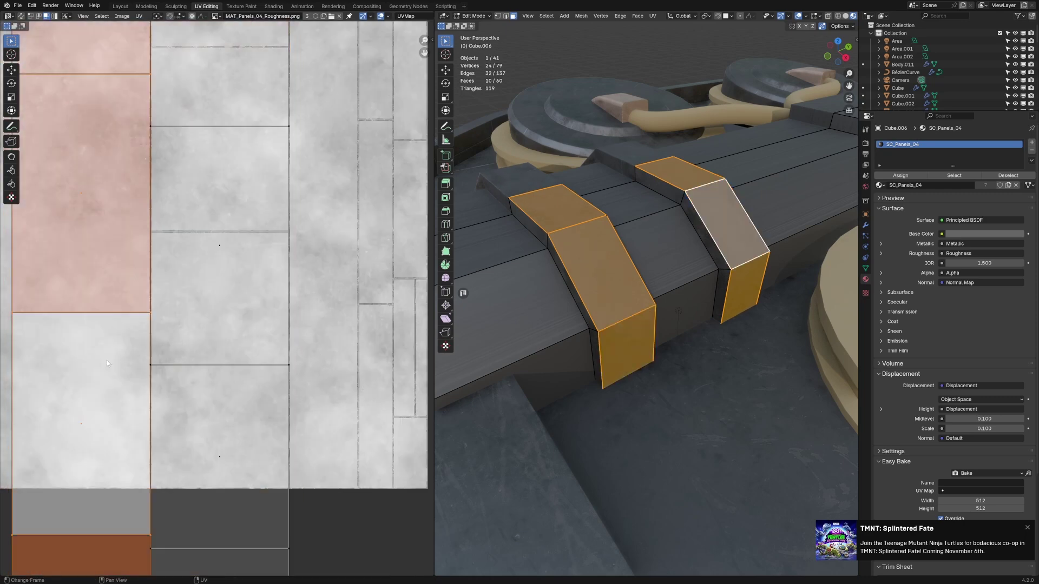
pyautogui.press('g')
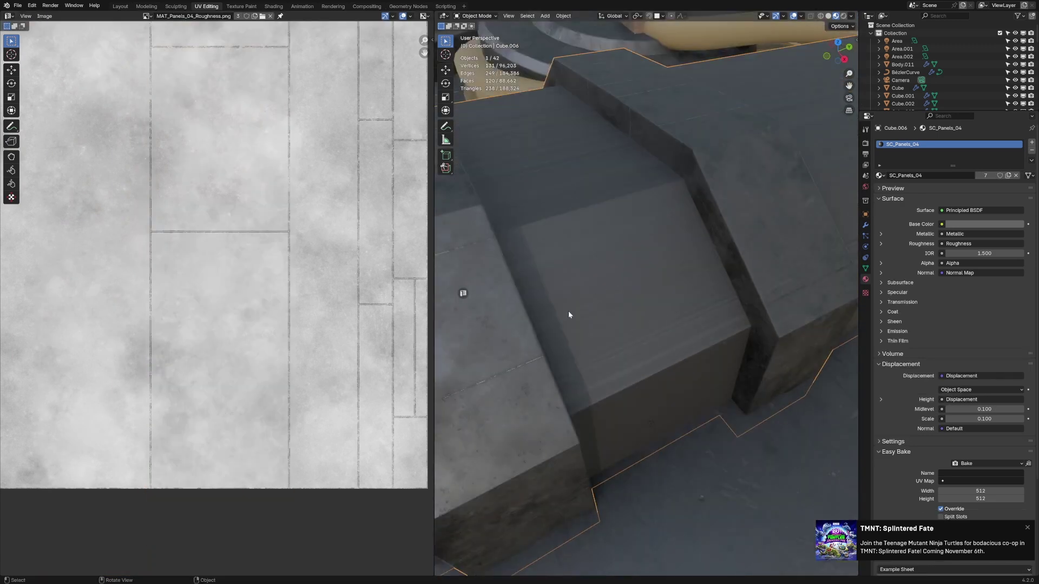
pyautogui.moveTo(569, 311); pyautogui.dragTo(569, 304, button='middle')
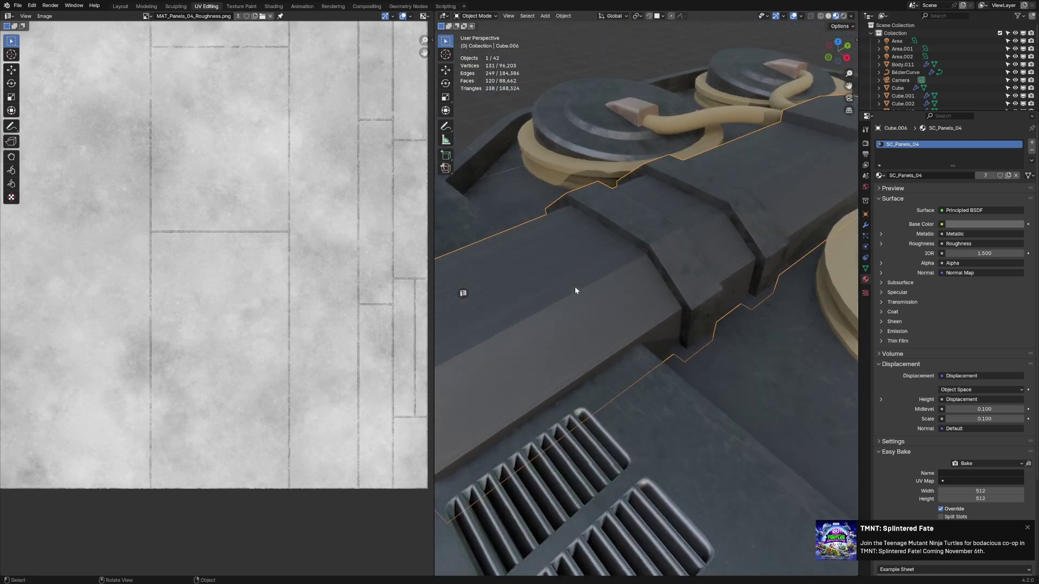
# Select both straps on the central block and hide them
pyautogui.press('Tab')
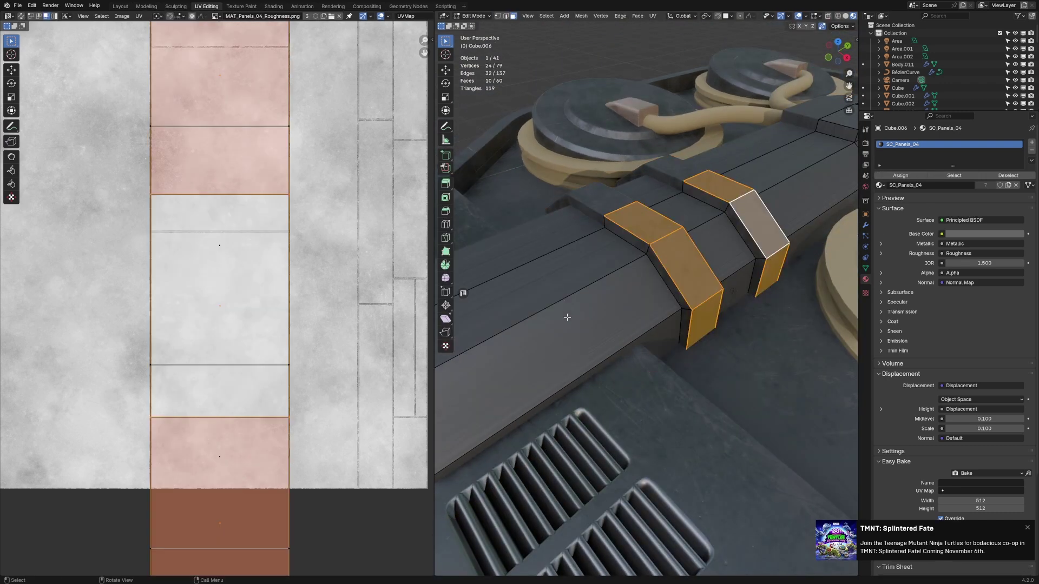
pyautogui.click(567, 315)
pyautogui.moveTo(567, 315); pyautogui.dragTo(567, 303, button='middle')
pyautogui.hotkey('ctrl', 'l')
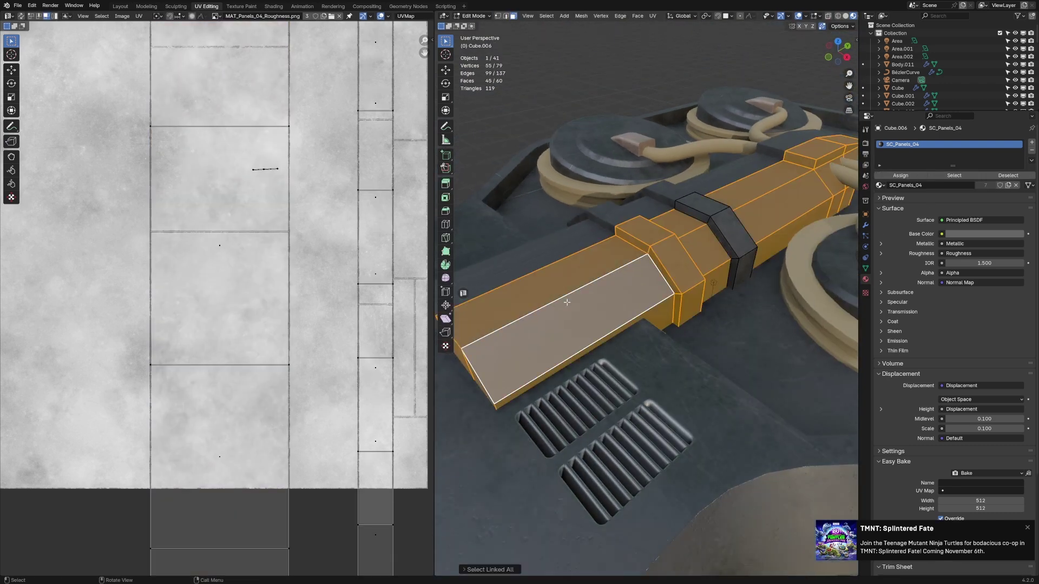
pyautogui.scroll(2, 566, 303)
pyautogui.keyDown('alt'); pyautogui.click(669, 217); pyautogui.keyUp('alt')
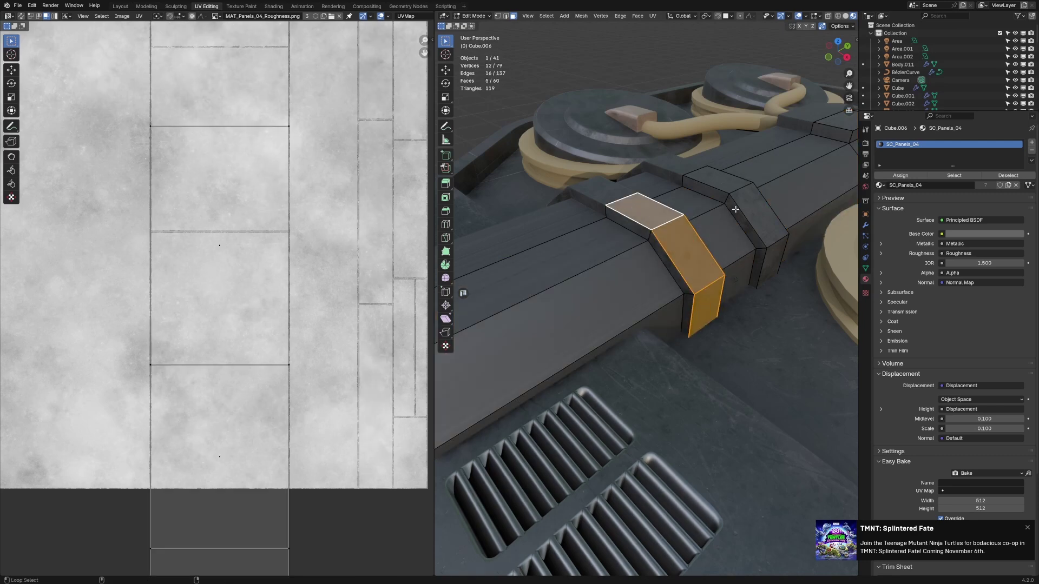
pyautogui.click(671, 214)
pyautogui.keyDown('alt'); pyautogui.click(727, 206); pyautogui.keyUp('alt')
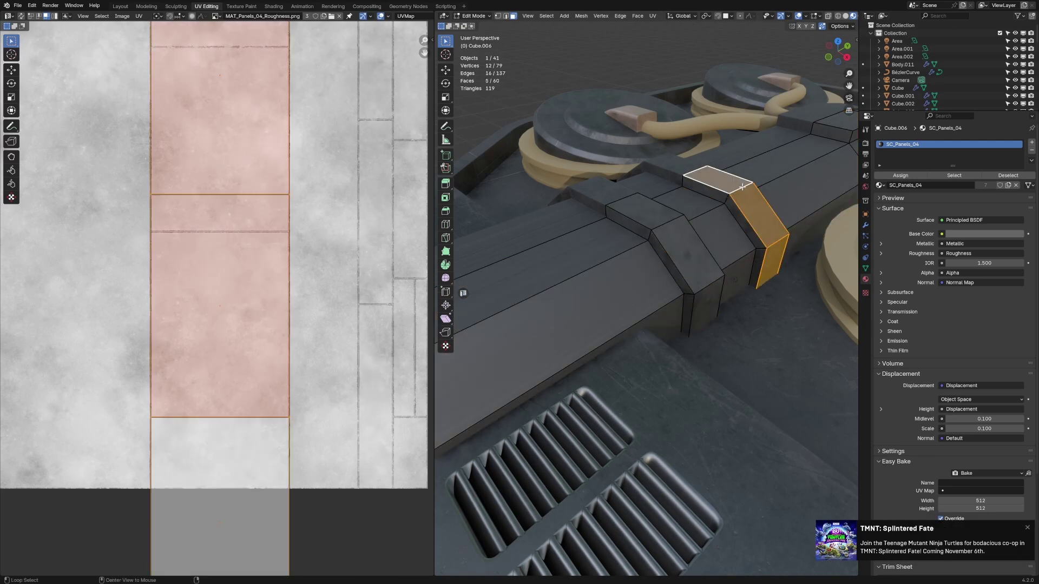
pyautogui.keyDown('alt'); pyautogui.keyDown('shift'); pyautogui.click(676, 220); pyautogui.keyUp('shift'); pyautogui.keyUp('alt')
pyautogui.hotkey('ctrl', 'l')
pyautogui.press('h')
# Unwrap the block's ten main faces and straighten their UVs with Follow Active Quads from a long sloped face
pyautogui.scroll(-4, 351, 193)
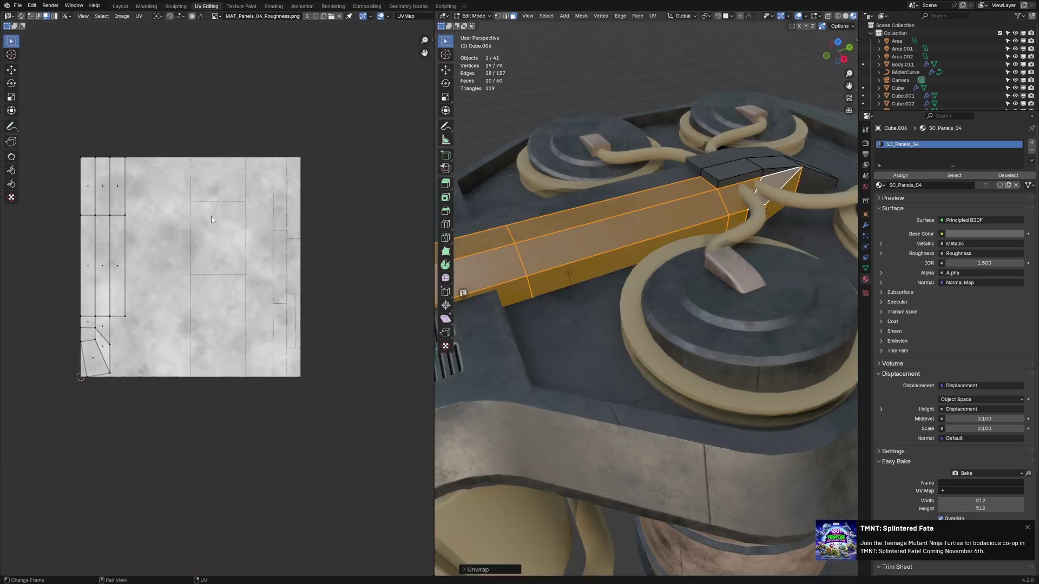
pyautogui.press('a')
pyautogui.press('g')
pyautogui.click(226, 282)
pyautogui.keyDown('shift'); pyautogui.click(221, 273); pyautogui.keyUp('shift')
pyautogui.press('u')
pyautogui.click(221, 273)
pyautogui.scroll(1, 259, 309)
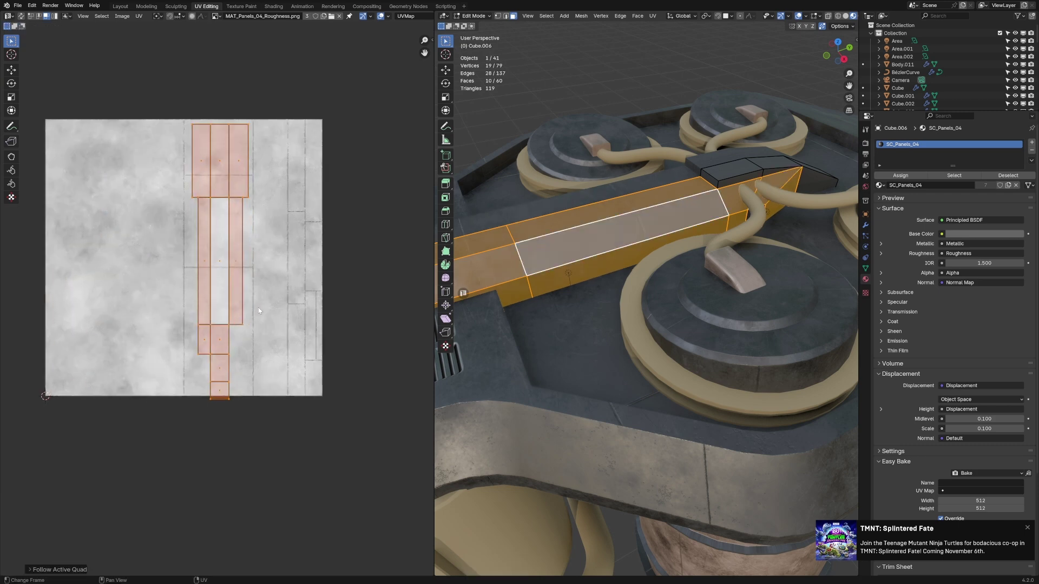
# Enlarge the block's straightened UVs and position them over the central panel columns of the texture
pyautogui.press('s')
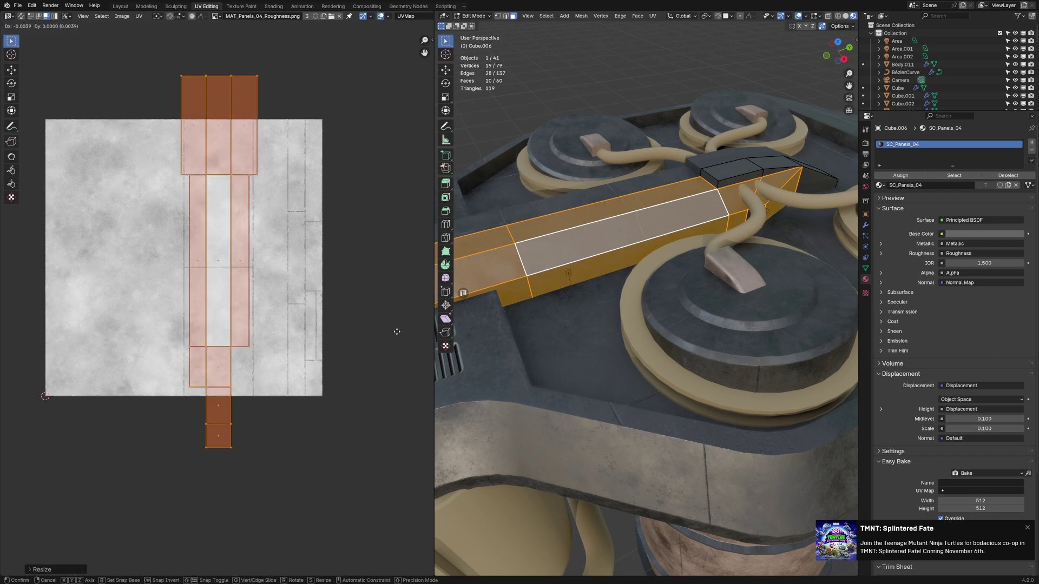
pyautogui.press('g')
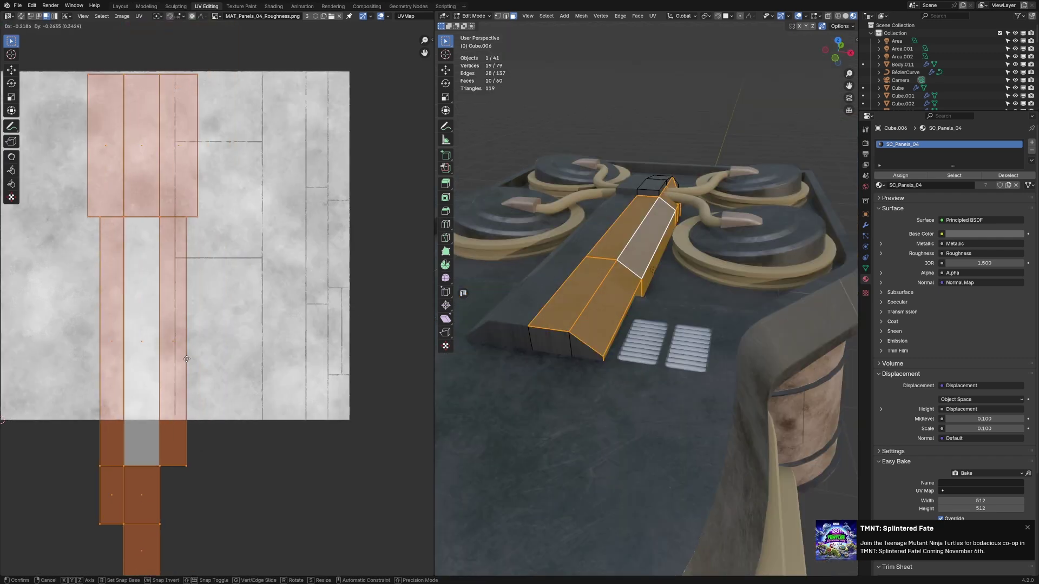
pyautogui.click(382, 341)
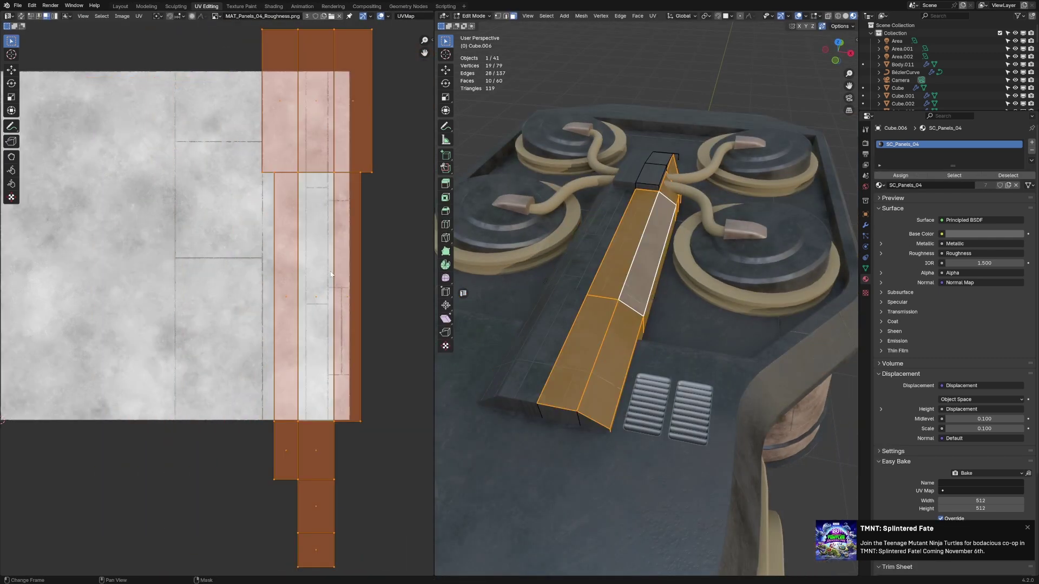
pyautogui.scroll(2, 331, 274)
pyautogui.press('g')
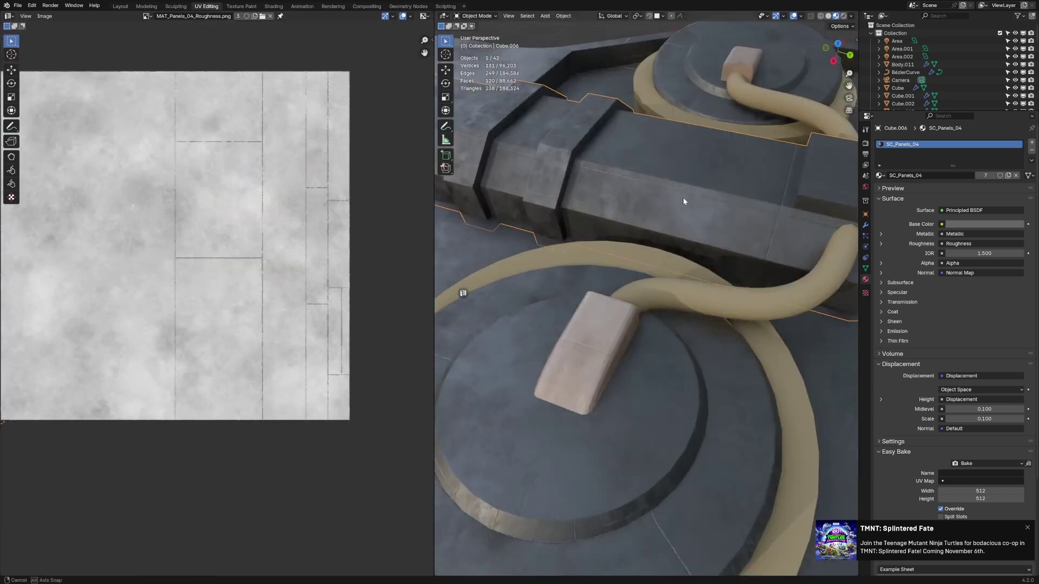
# Select the small vertical side face of the block behind the hose and unwrap it on its own
pyautogui.moveTo(683, 197); pyautogui.dragTo(660, 200, button='middle')
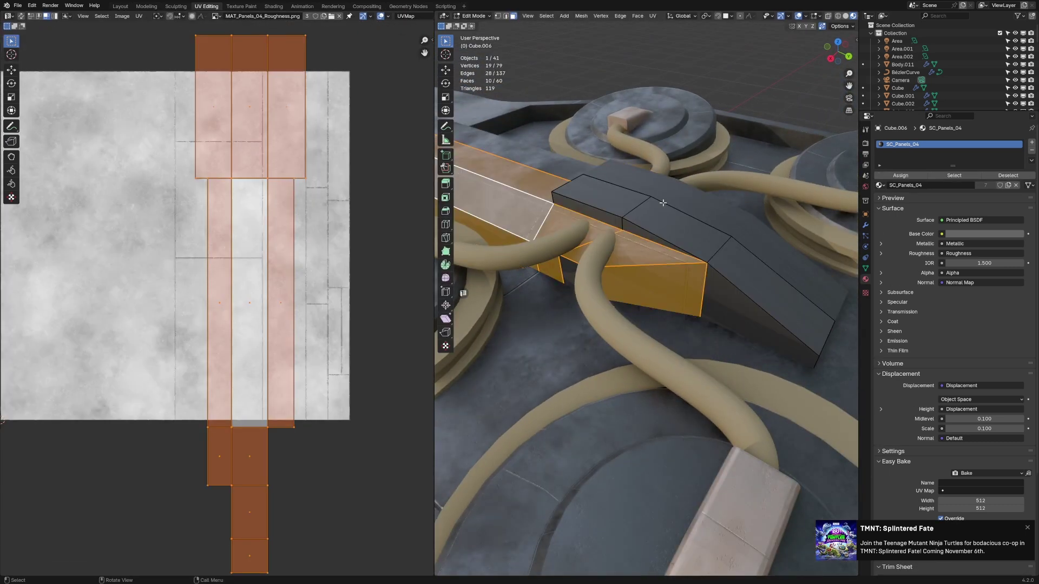
pyautogui.keyDown('shift'); pyautogui.click(568, 266); pyautogui.keyUp('shift')
pyautogui.moveTo(568, 266); pyautogui.dragTo(577, 259, button='middle')
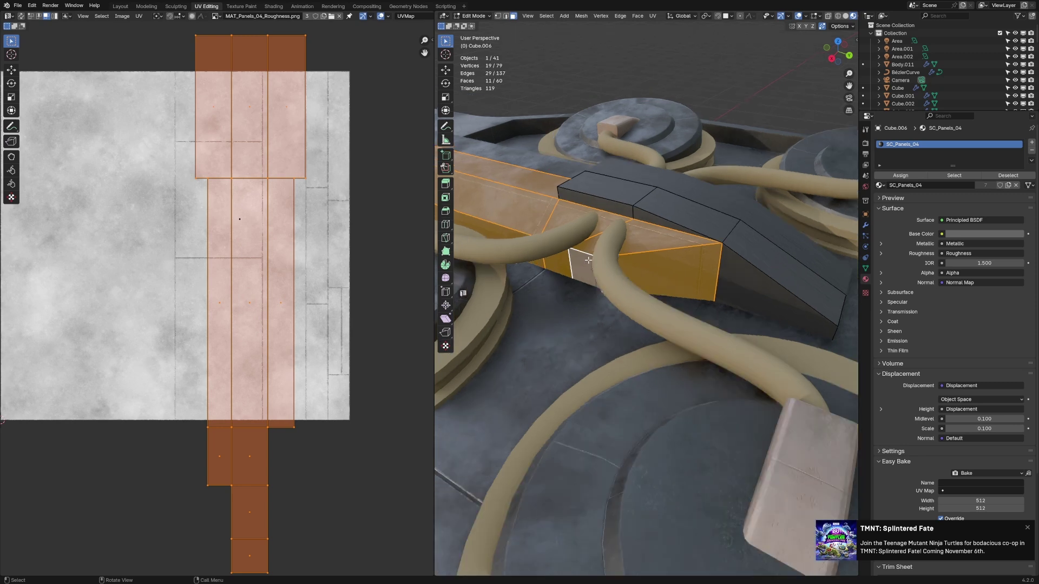
pyautogui.click(577, 260)
pyautogui.press('u')
pyautogui.click(645, 293)
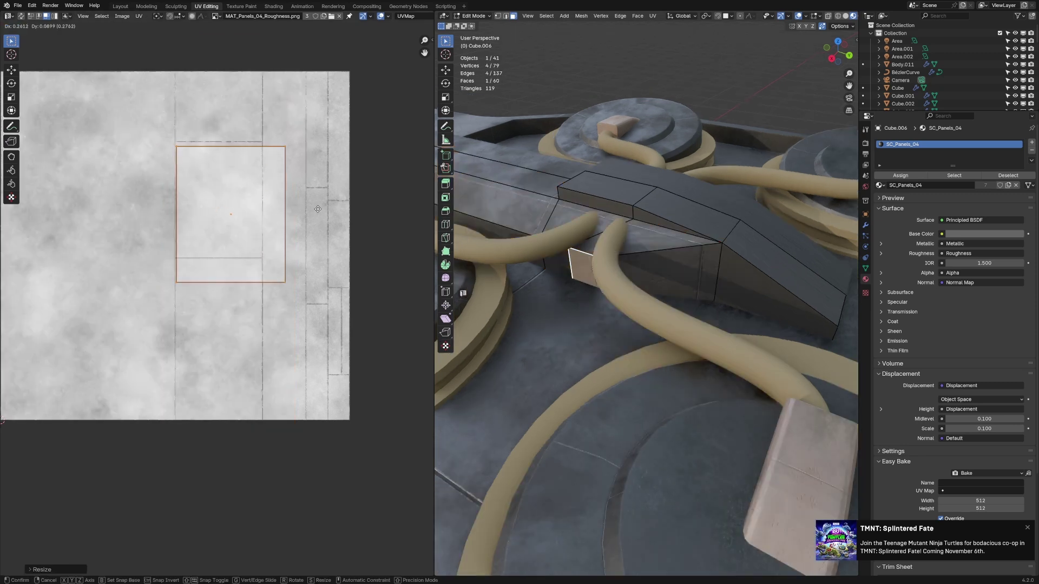
# Scale and move the small side face's UVs so they fit inside the upper central panel of the texture
pyautogui.click(315, 204)
pyautogui.scroll(2, 320, 211)
pyautogui.press('s')
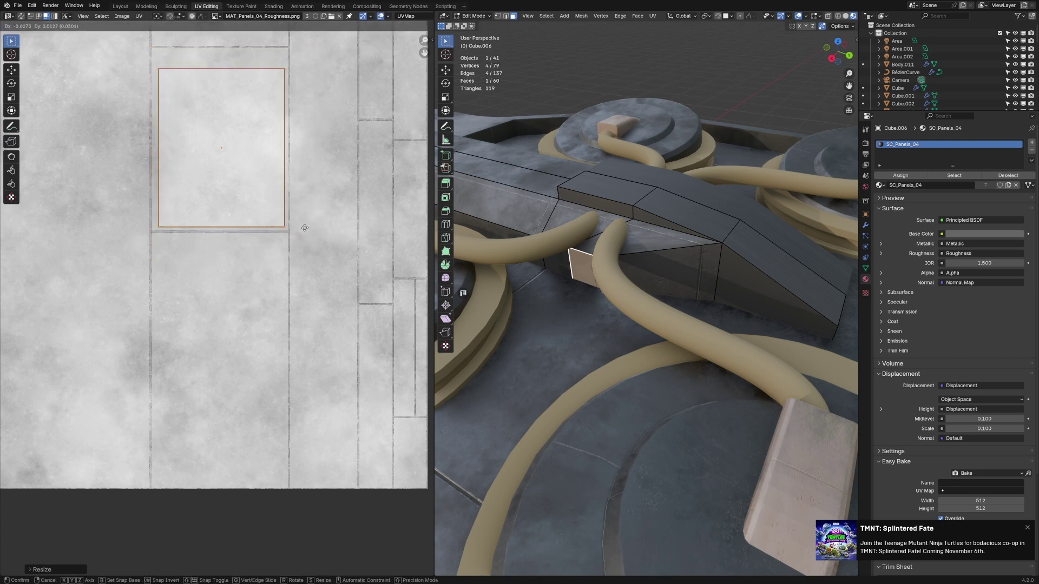
pyautogui.click(301, 230)
pyautogui.press('g')
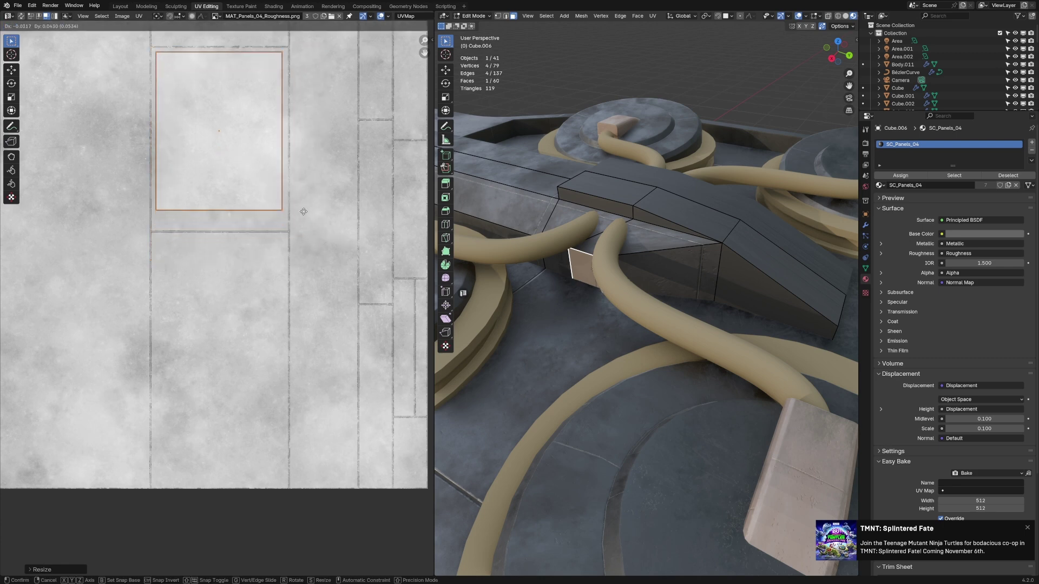
pyautogui.click(289, 161)
pyautogui.press('g')
pyautogui.press('y')
pyautogui.press('x')
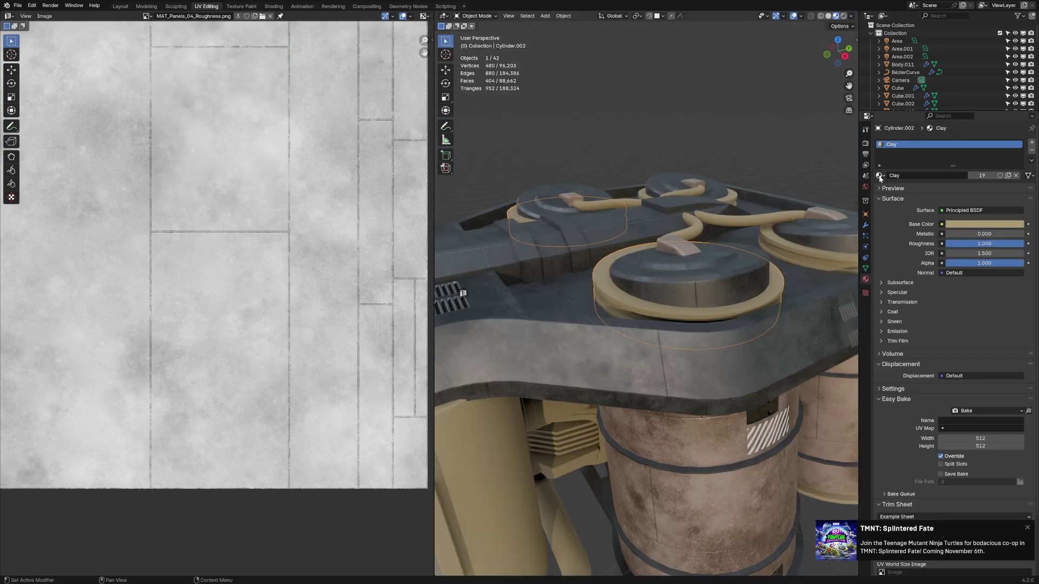
# Assign the SC_Panels_04Light material to the ring around the round lid
pyautogui.click(880, 176)
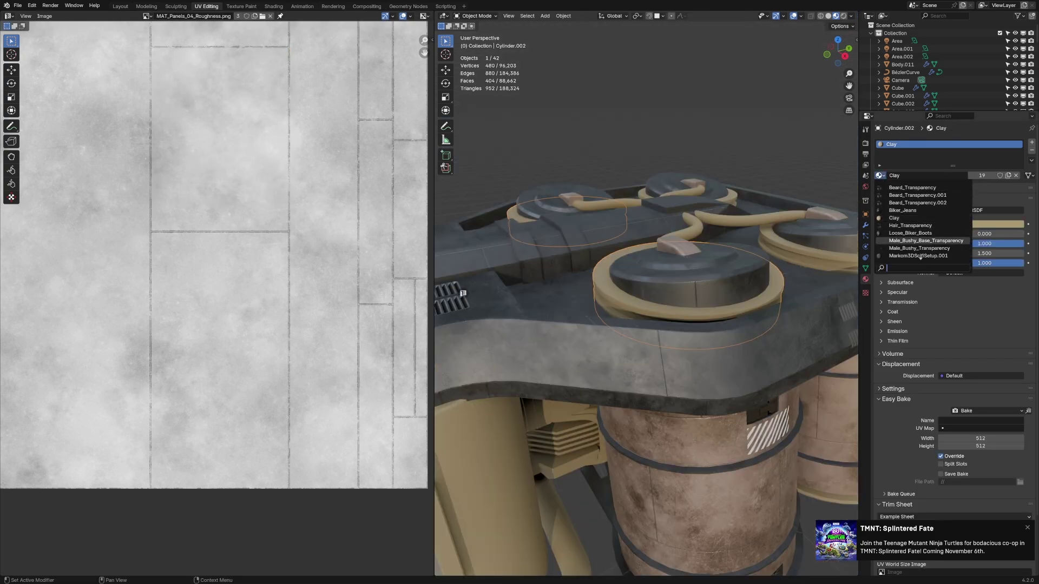
pyautogui.scroll(-5, 921, 255)
pyautogui.click(914, 248)
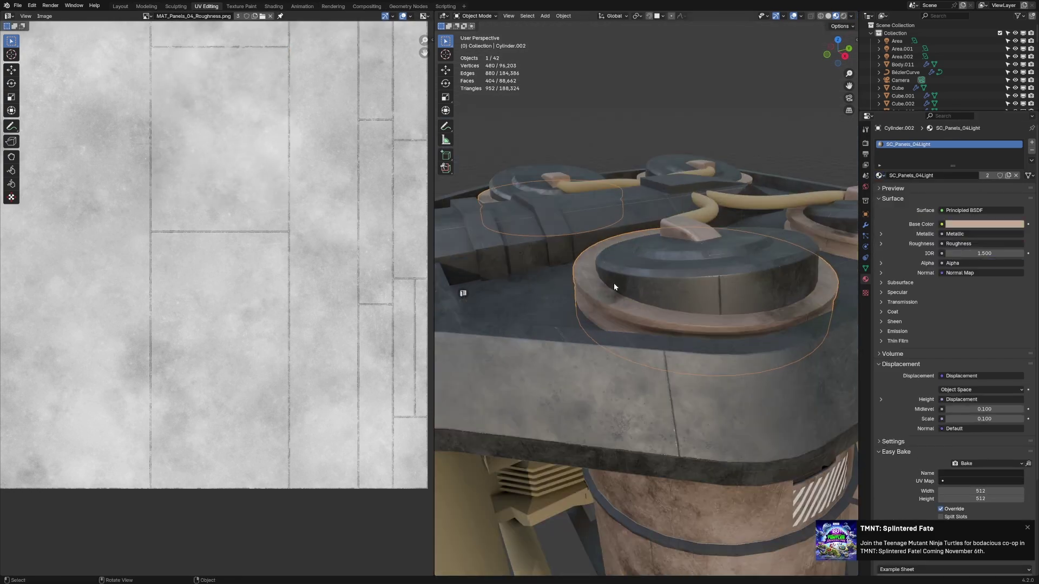
# Select the ring's upper side face loop, rotate its UVs 90 degrees and fit them to the narrow panel column
pyautogui.moveTo(614, 284); pyautogui.dragTo(795, 281, button='middle')
pyautogui.press('Tab')
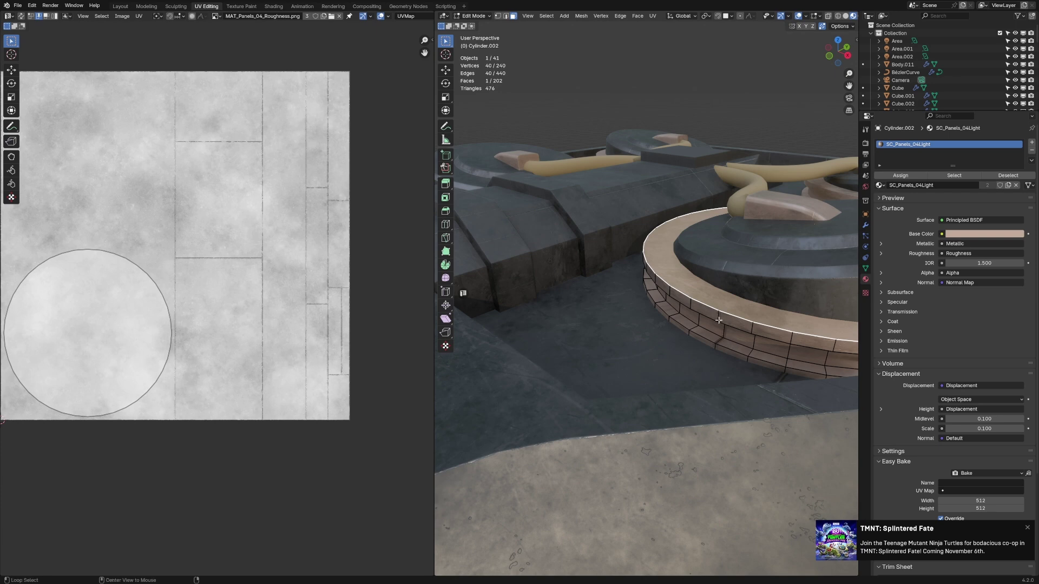
pyautogui.keyDown('alt'); pyautogui.click(723, 325); pyautogui.keyUp('alt')
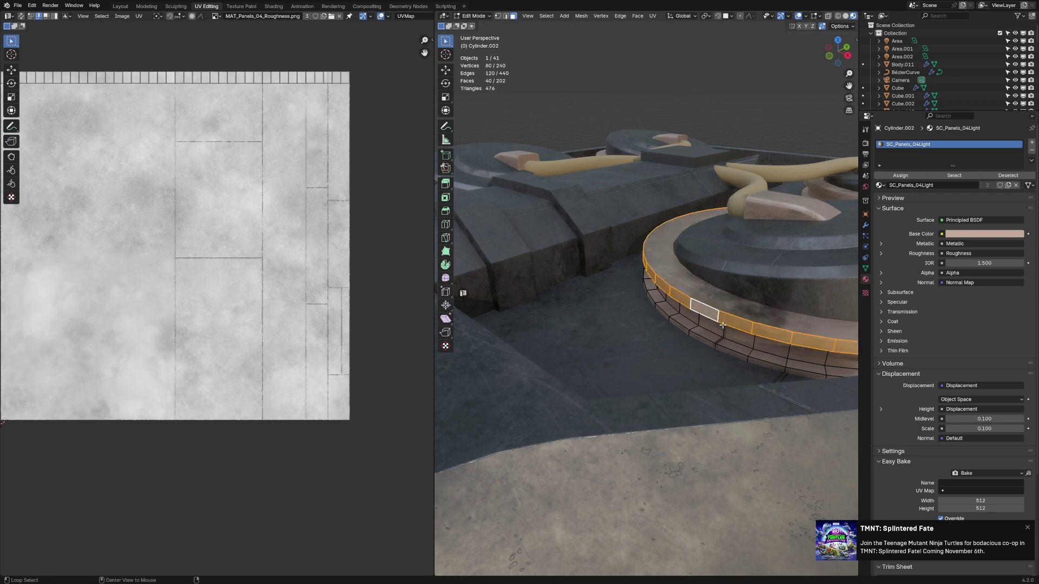
pyautogui.press('a')
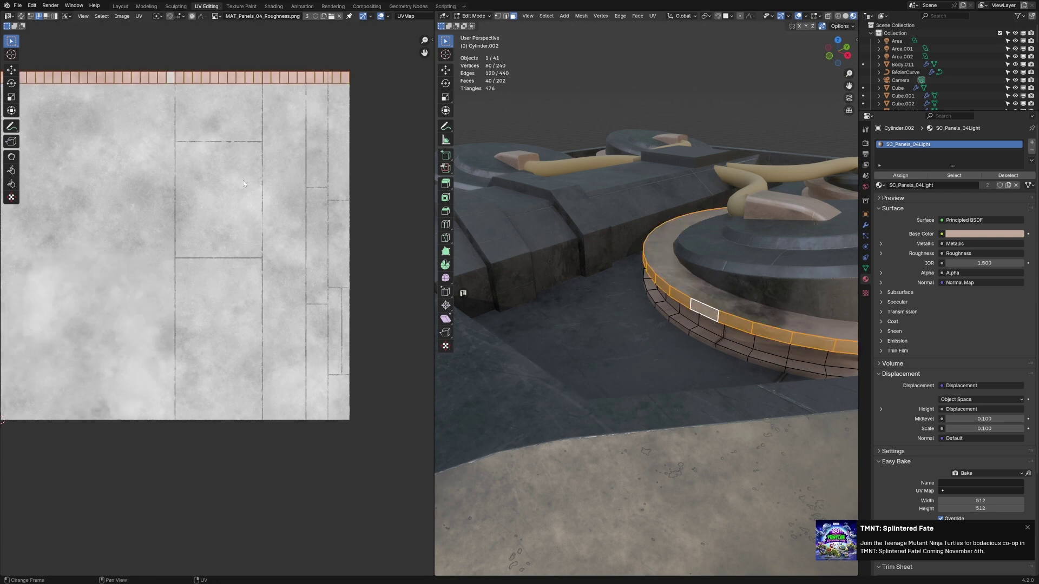
pyautogui.press('r')
pyautogui.press('9')
pyautogui.press('0')
pyautogui.press('Return')
pyautogui.press('g')
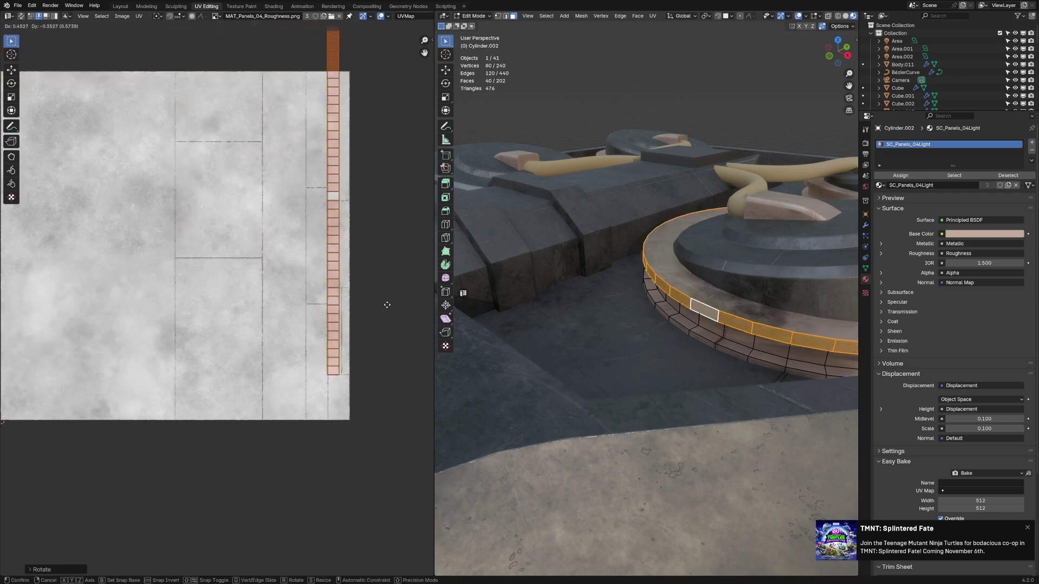
pyautogui.click(387, 305)
pyautogui.press('s')
pyautogui.click(126, 382)
# Select the ring's lowest side face loop and position its upright UVs over the wide panel column
pyautogui.keyDown('alt'); pyautogui.click(716, 349); pyautogui.keyUp('alt')
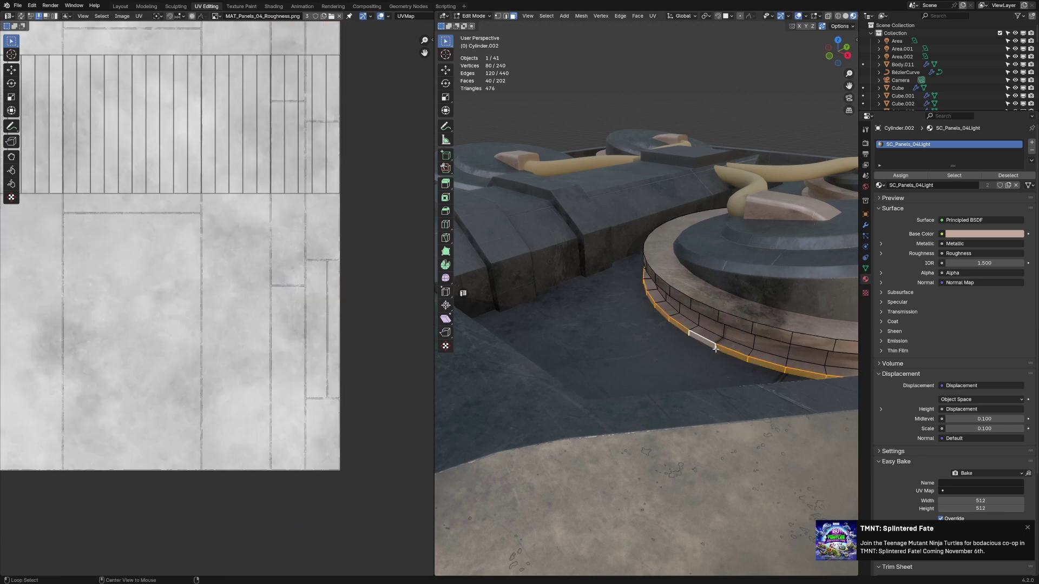
pyautogui.moveTo(619, 317); pyautogui.dragTo(703, 320, button='middle')
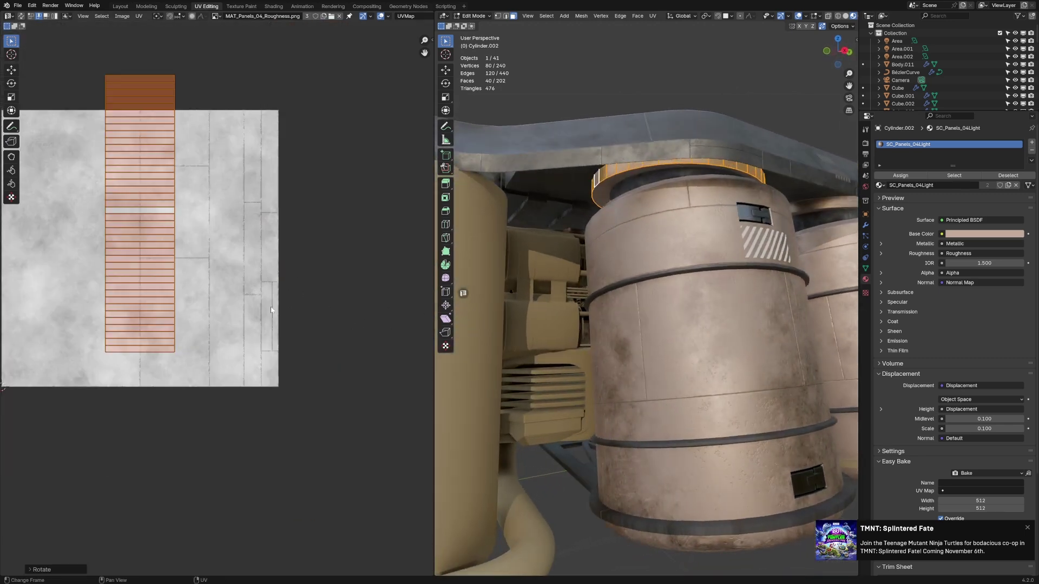
pyautogui.press('g')
pyautogui.click(292, 345)
pyautogui.scroll(5, 292, 345)
pyautogui.press('Tab')
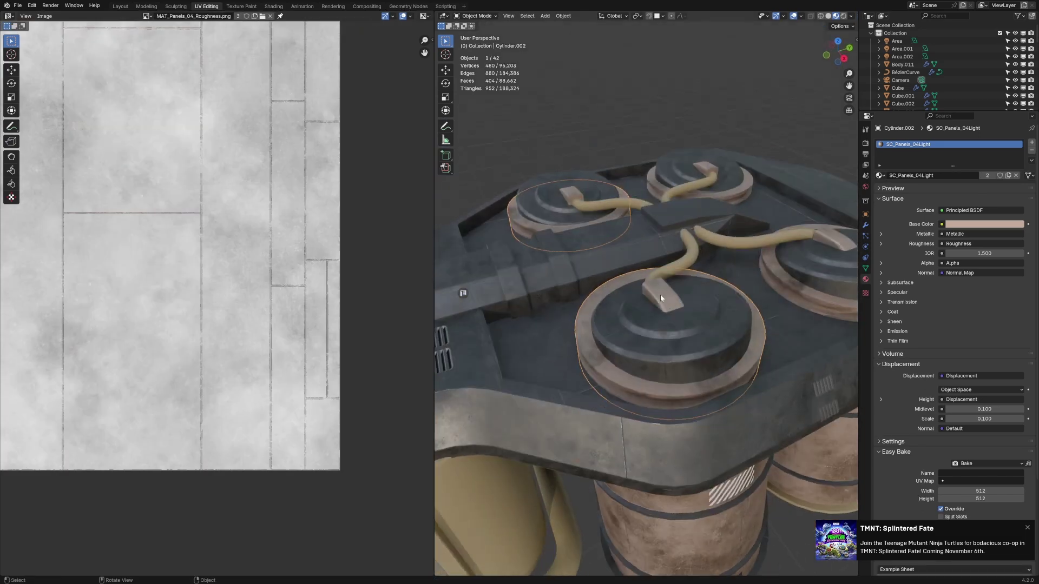
pyautogui.moveTo(660, 294); pyautogui.dragTo(705, 267, button='middle')
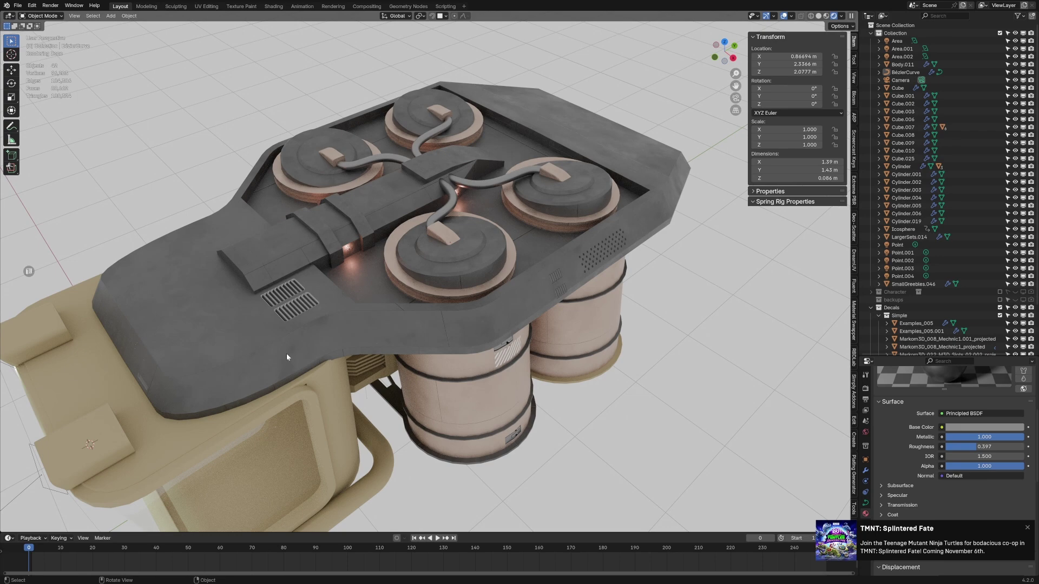
pyautogui.moveTo(294, 353); pyautogui.dragTo(197, 342, button='middle')
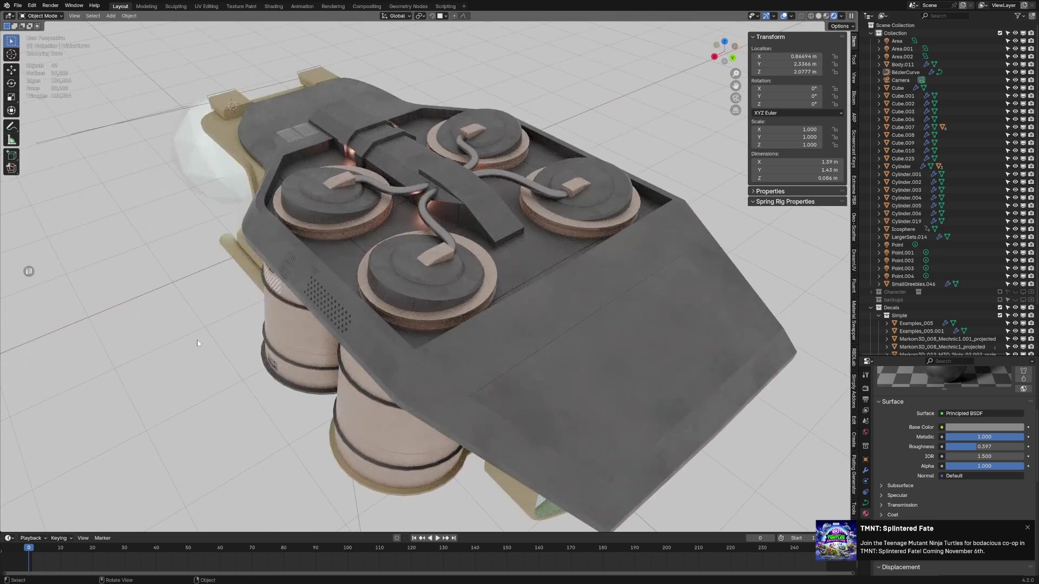
pyautogui.moveTo(197, 342); pyautogui.dragTo(309, 345, button='middle')
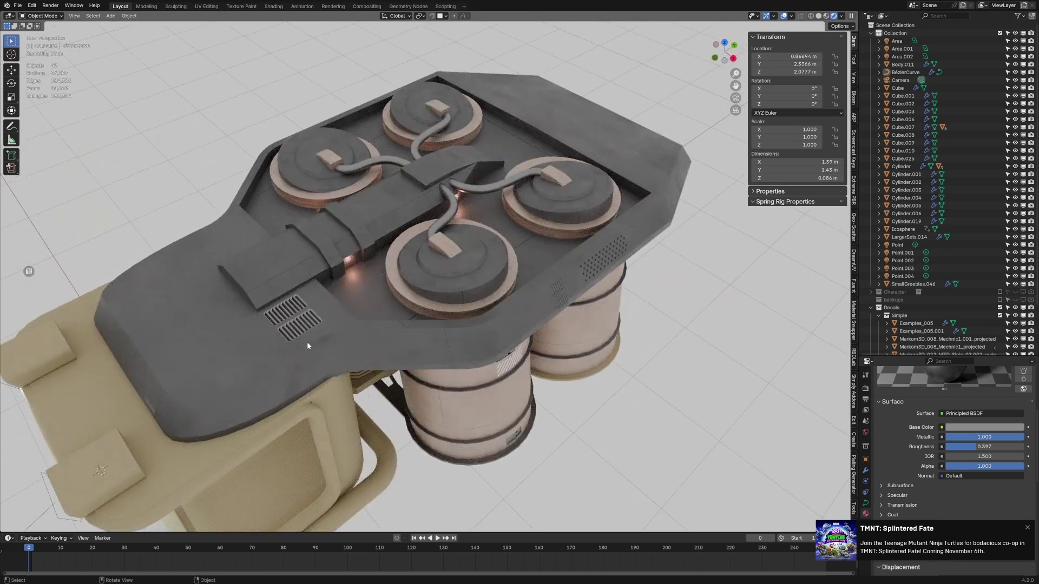